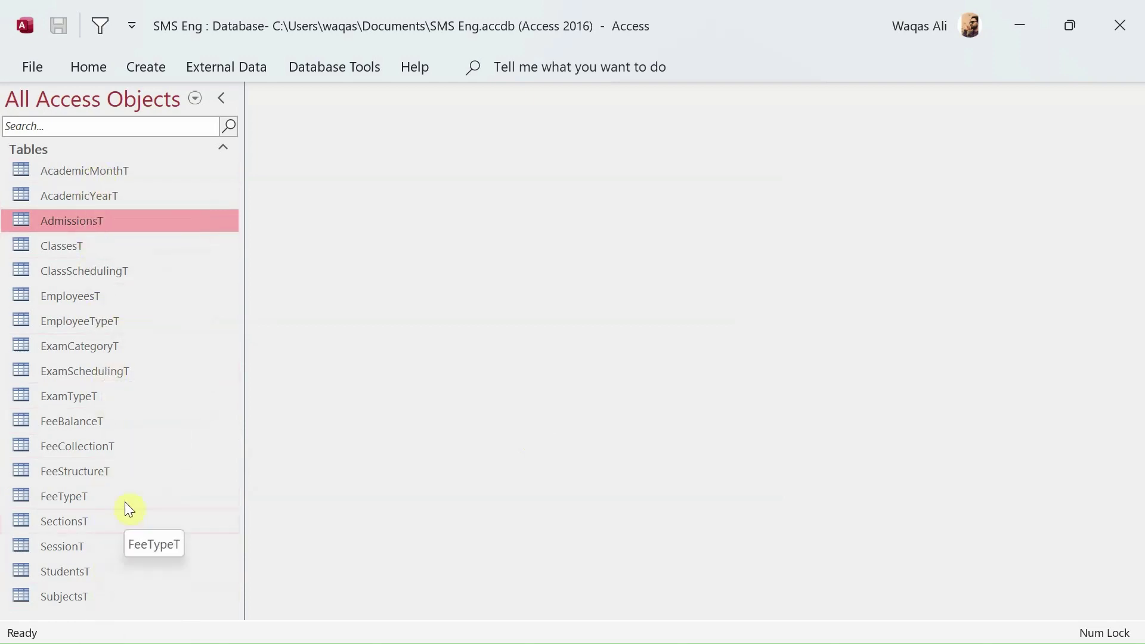
Review the field names and data types of the AdmissionsT table in Design View, and close the table.
right_click(99, 218)
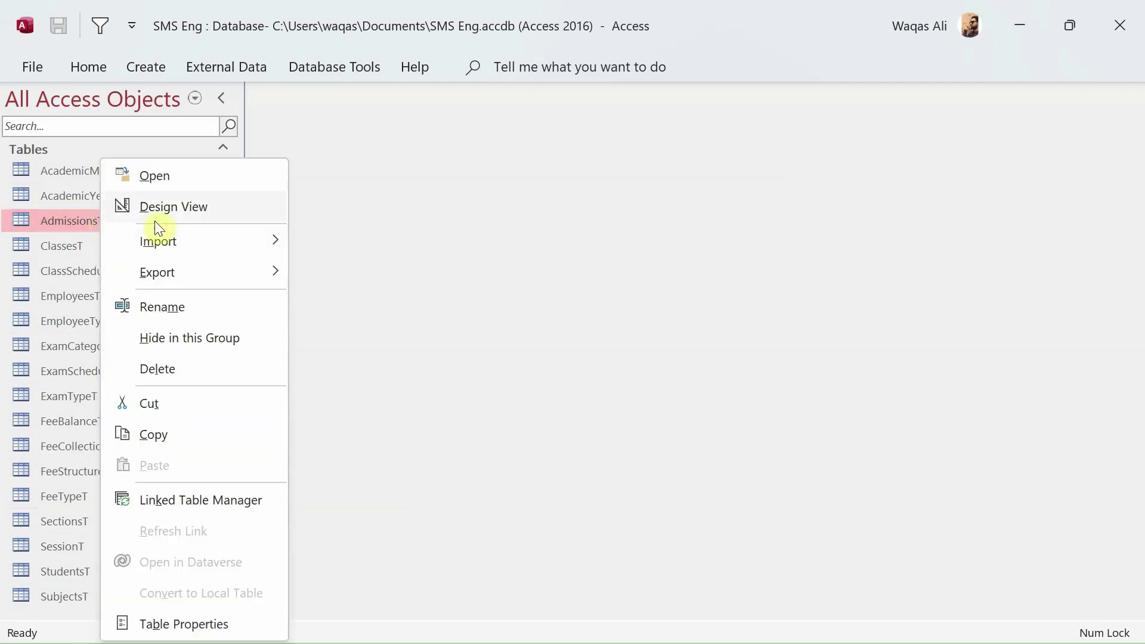
click(166, 206)
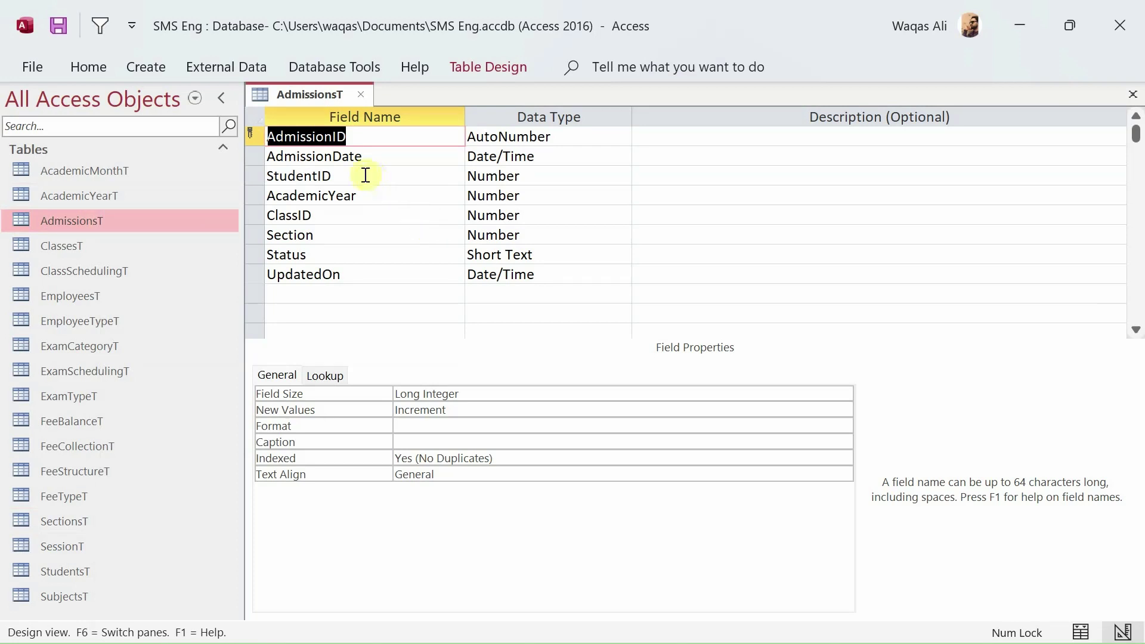
click(361, 95)
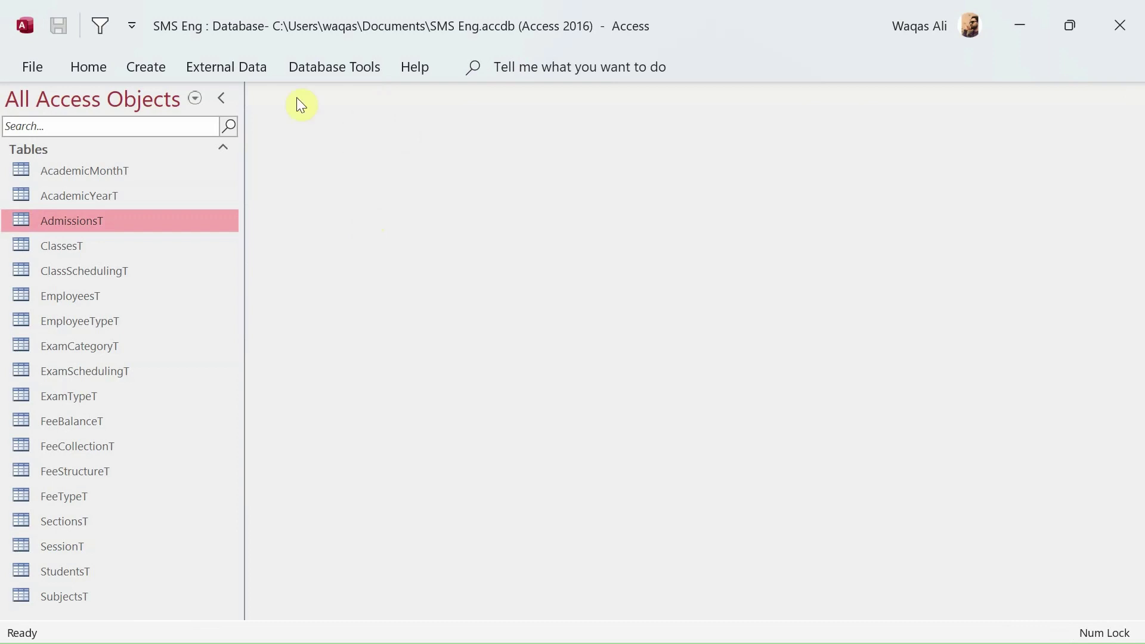
Open the database's Relationships window and bring up the list of tables that can be added.
click(343, 72)
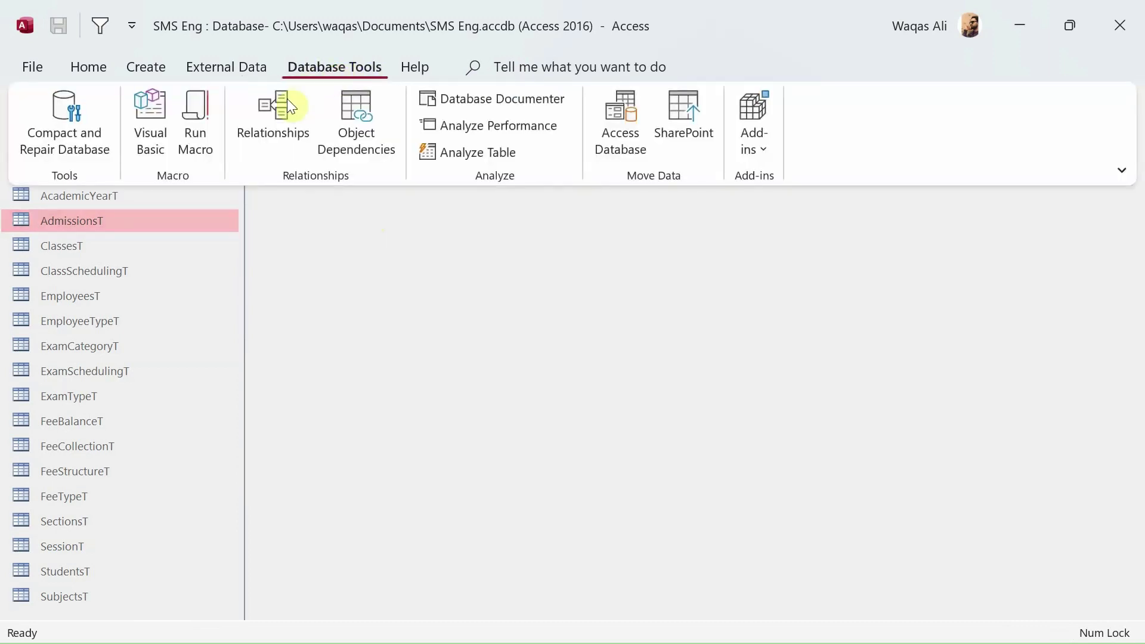
click(279, 122)
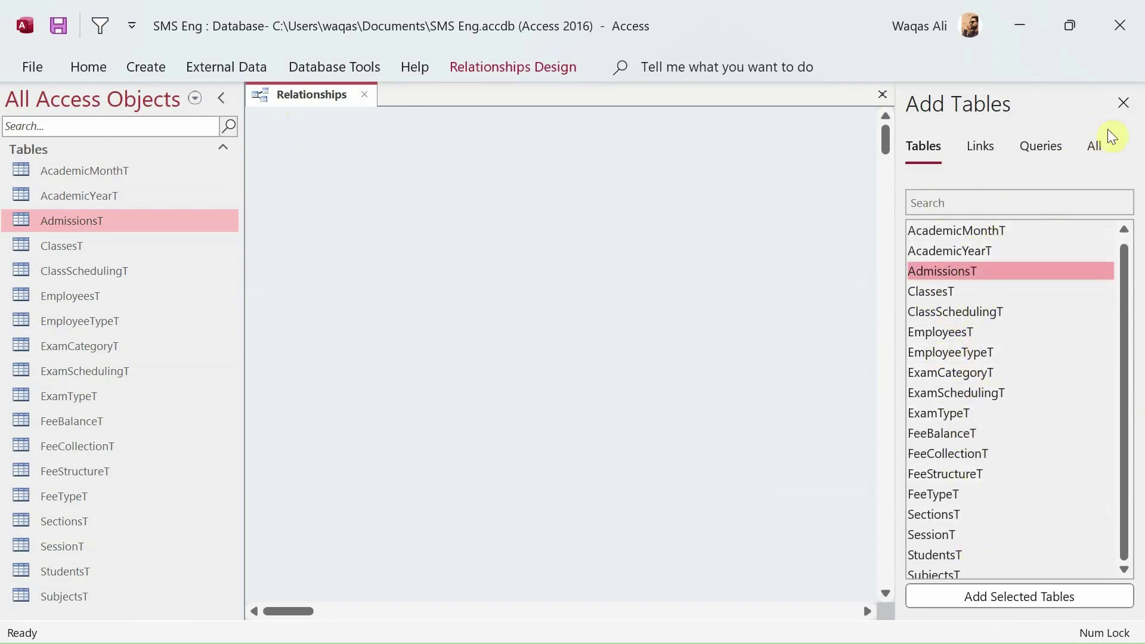
click(1124, 104)
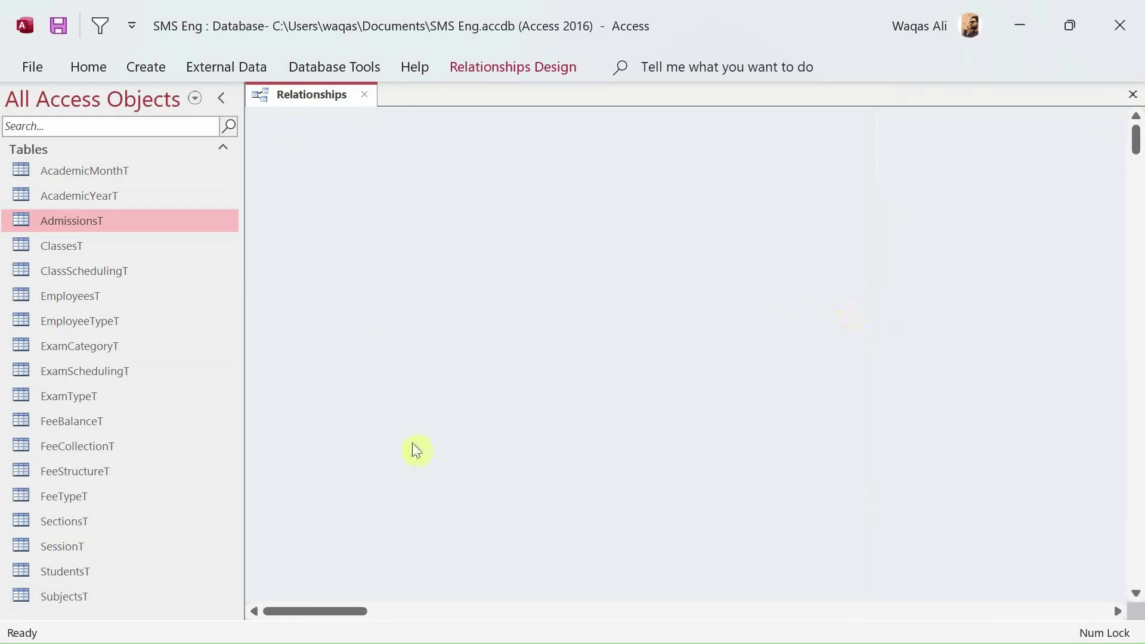
right_click(483, 272)
click(505, 281)
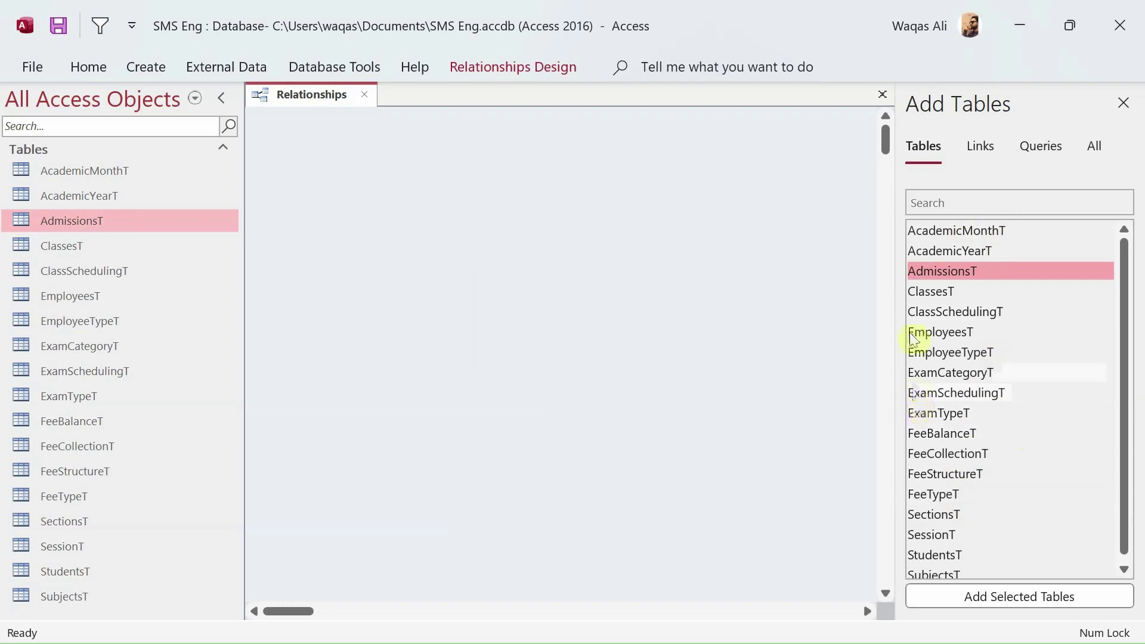
Add the AcademicMonthT table to the relationships diagram and shorten its box to fit its two fields.
drag(1017, 235, 971, 232)
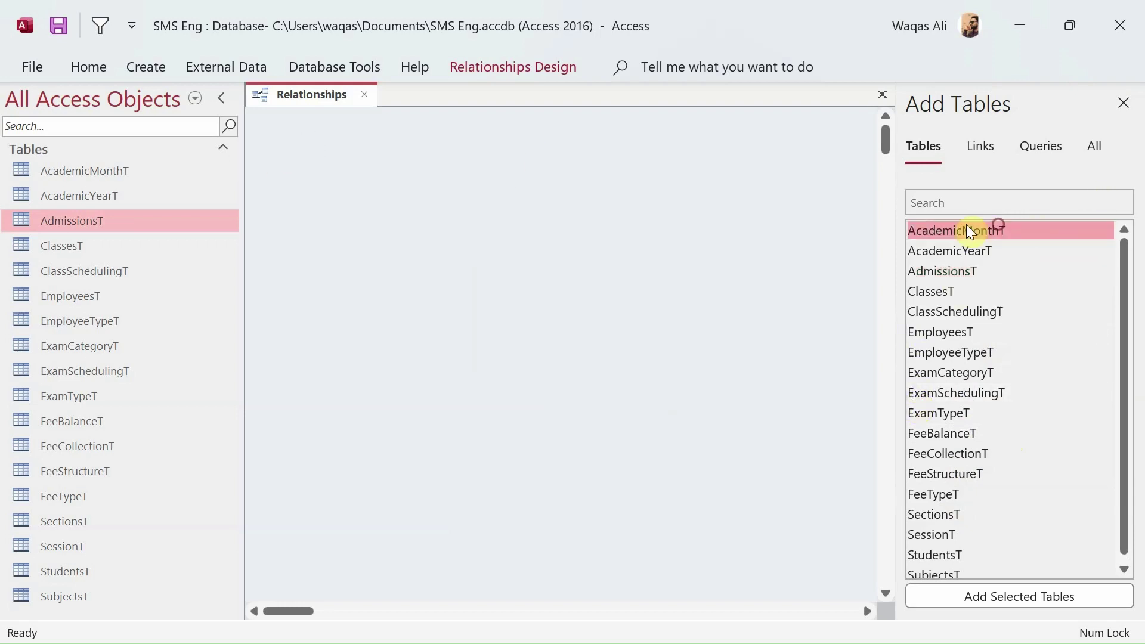
double_click(971, 233)
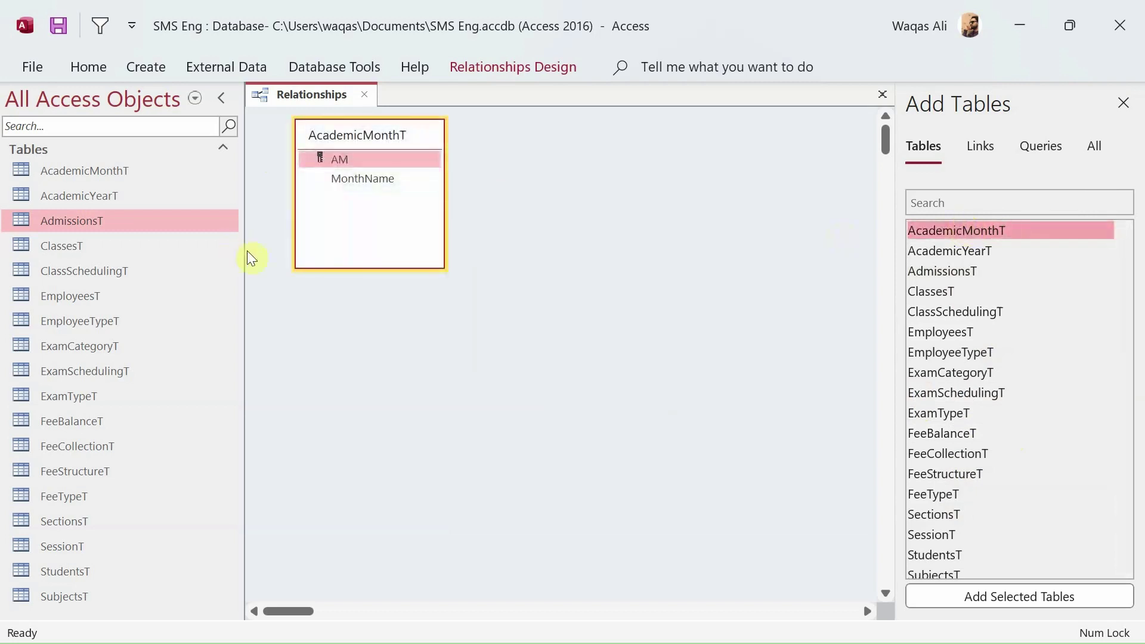
drag(402, 269, 403, 197)
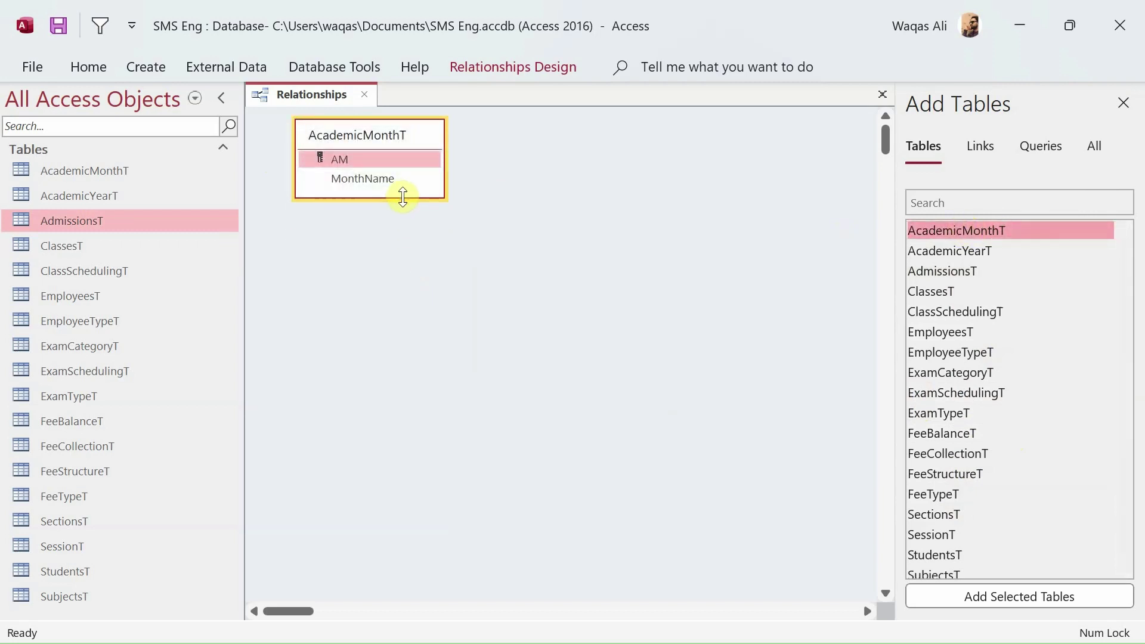
Add AcademicYearT to the diagram, shorten its box, and line it up directly below AcademicMonthT.
double_click(939, 251)
drag(532, 270, 542, 189)
drag(578, 145, 344, 238)
drag(404, 139, 369, 136)
drag(361, 230, 360, 220)
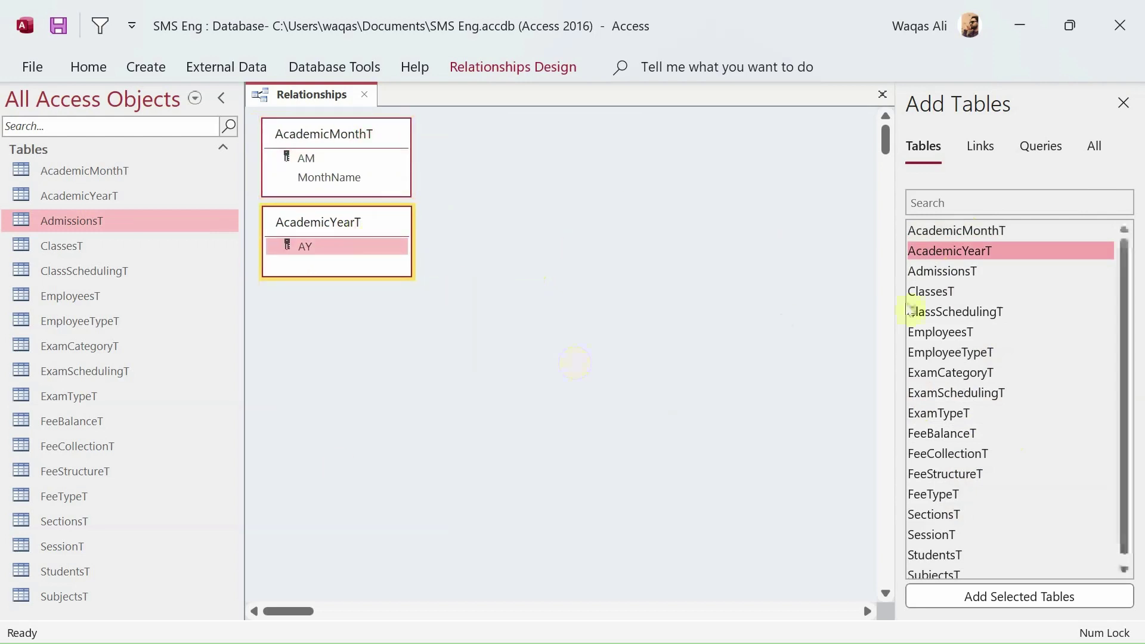
Add AdmissionsT to the diagram beside the other tables and extend its box until all its fields show.
double_click(987, 276)
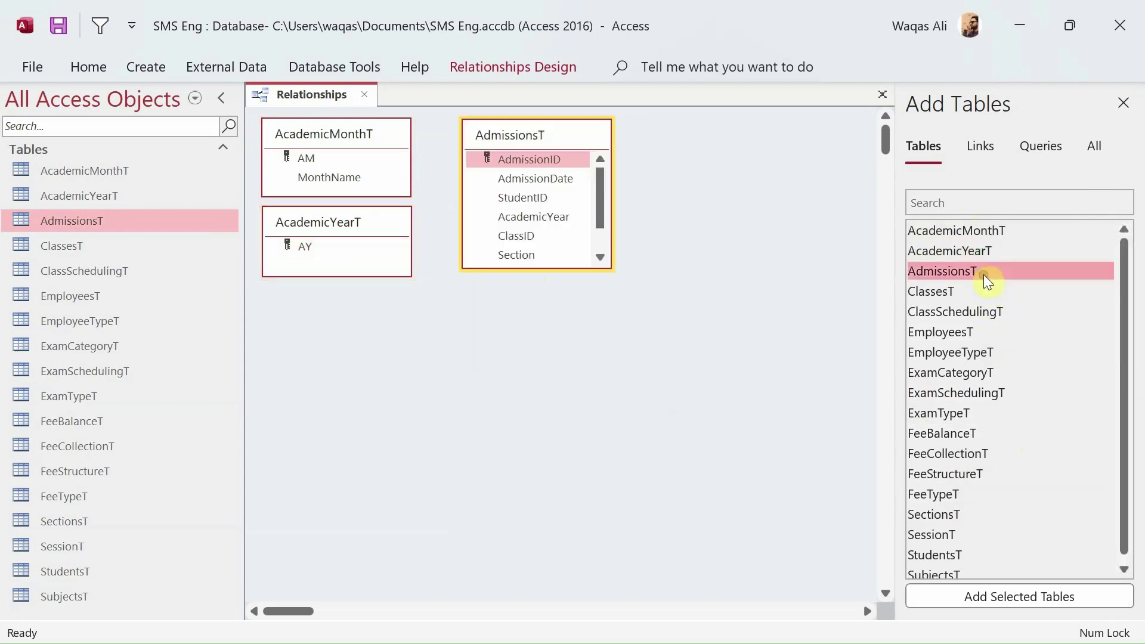
drag(569, 268, 567, 307)
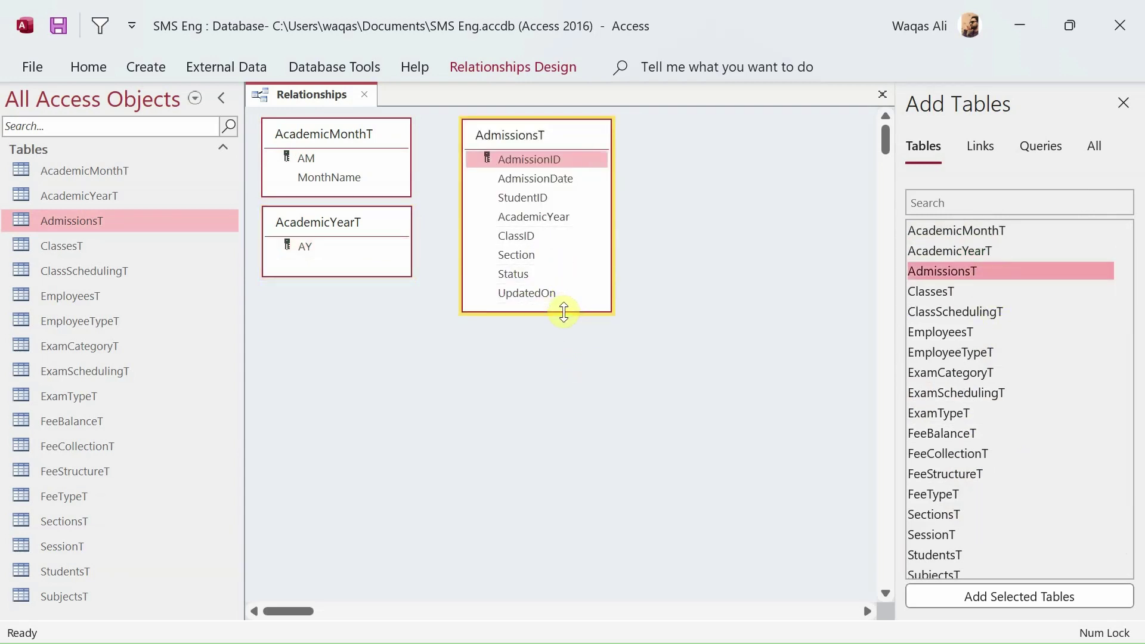
drag(548, 142, 535, 144)
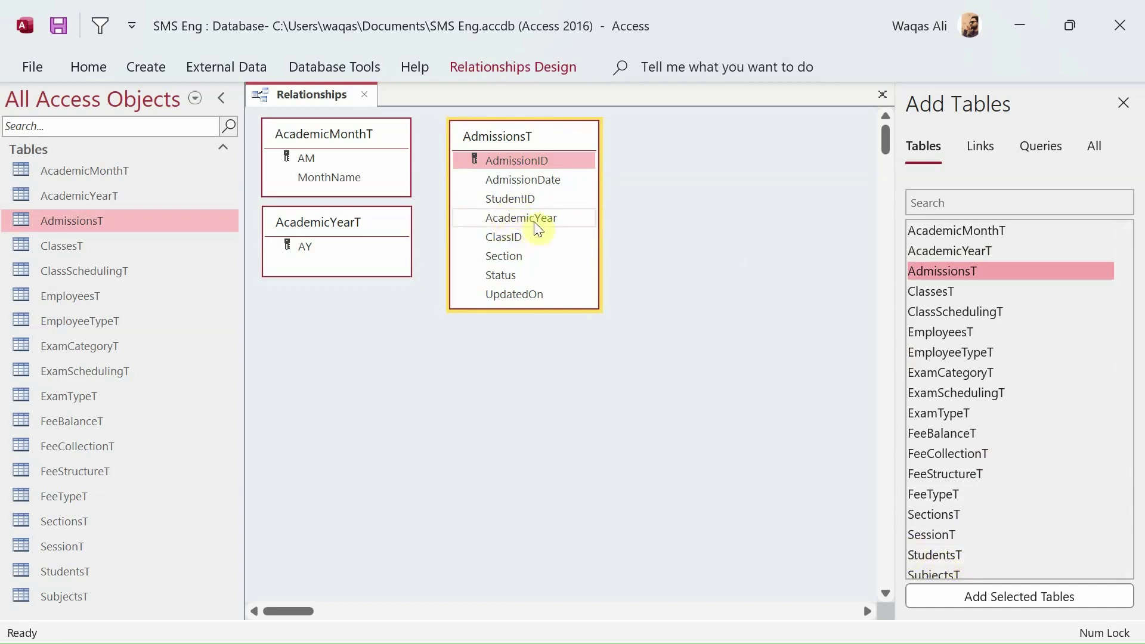
Compare the AcademicYear field in AdmissionsT with the AY primary key in AcademicYearT as the fields to relate.
click(502, 219)
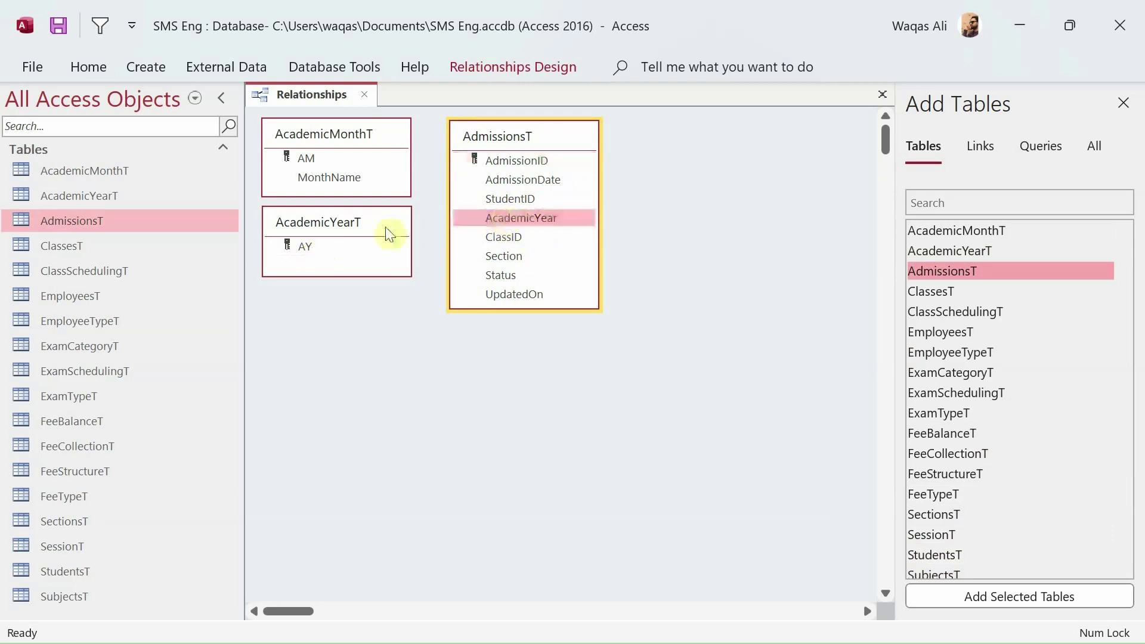
click(305, 250)
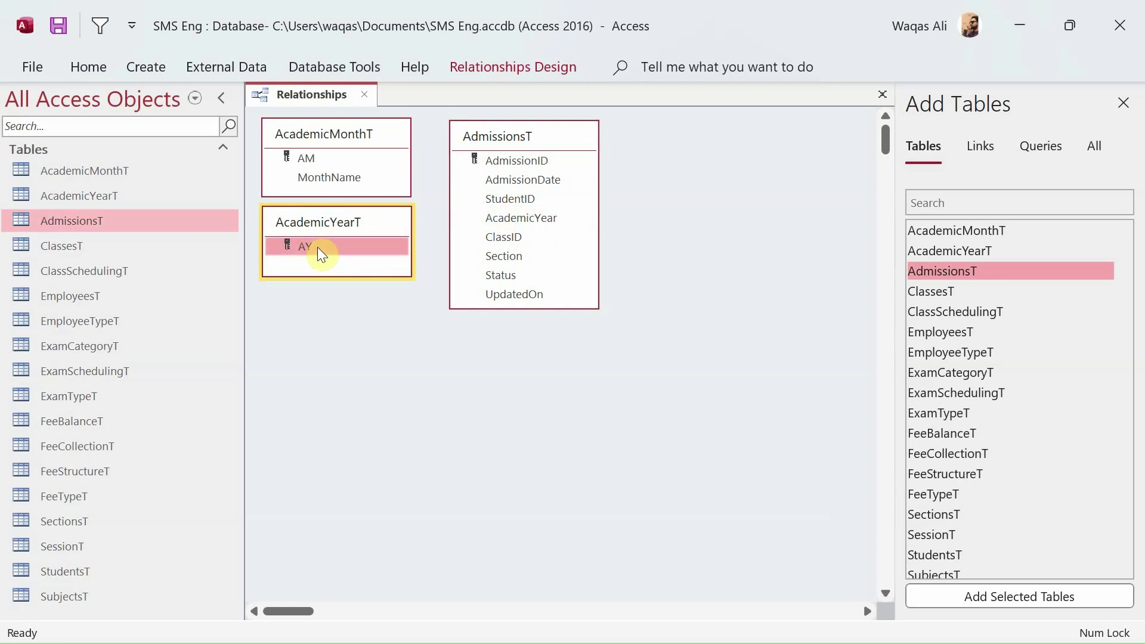
drag(322, 253, 504, 224)
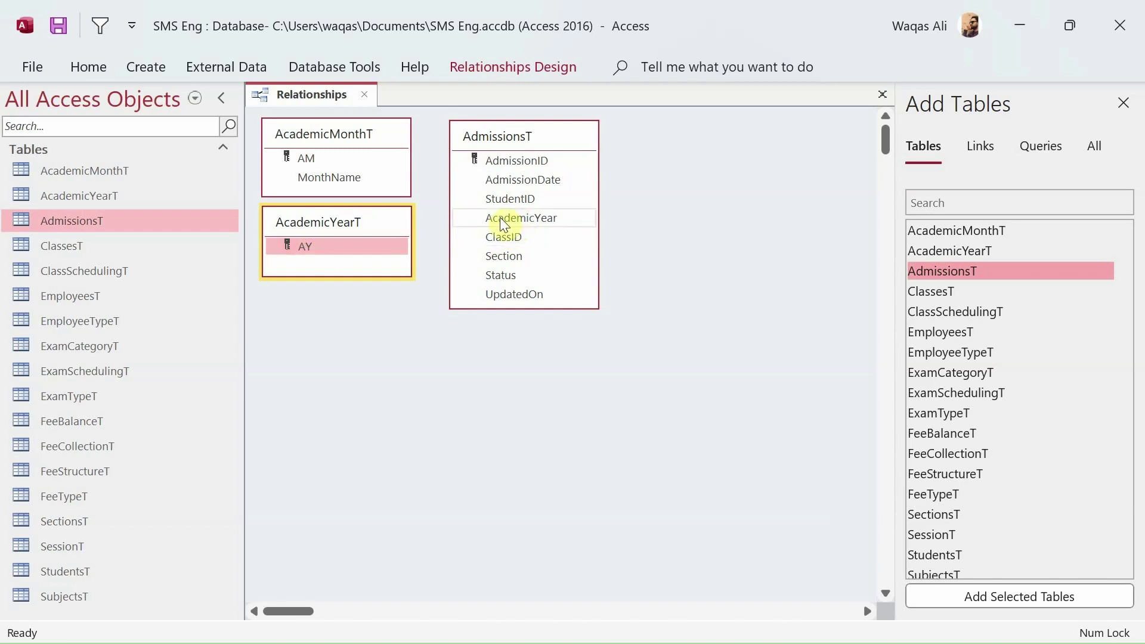
drag(504, 225, 379, 251)
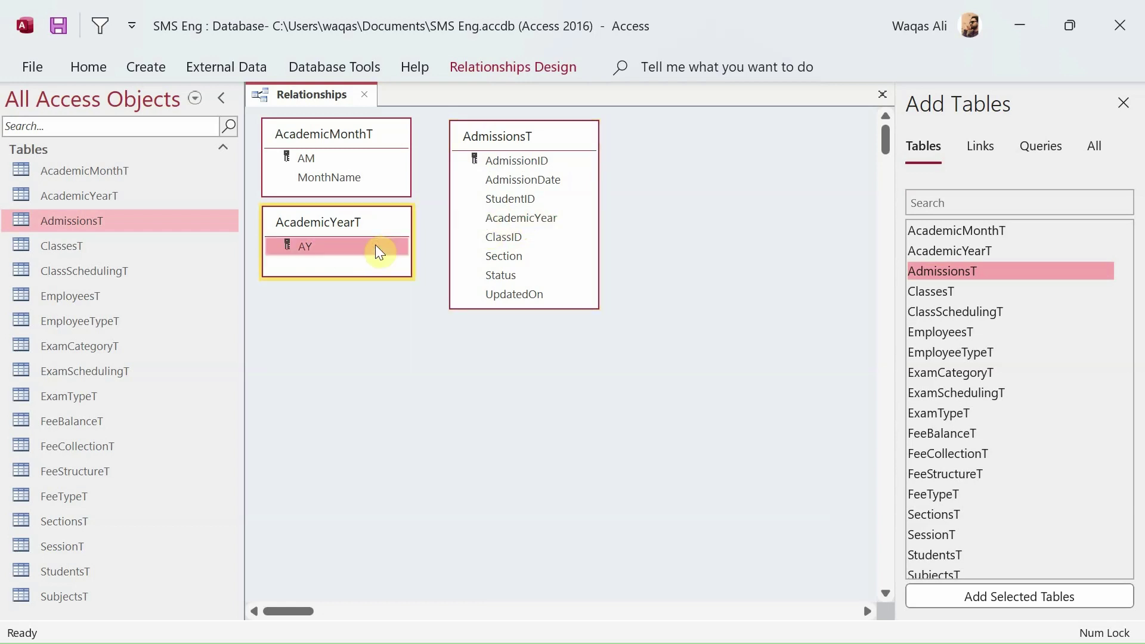
drag(379, 251, 313, 248)
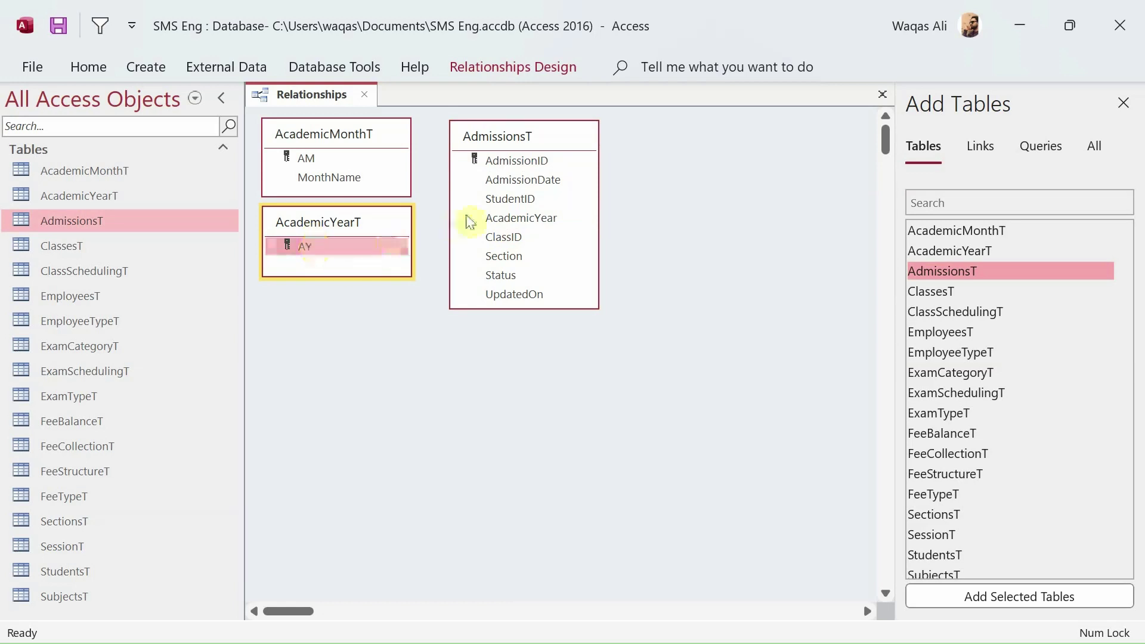
click(507, 218)
drag(561, 207, 535, 213)
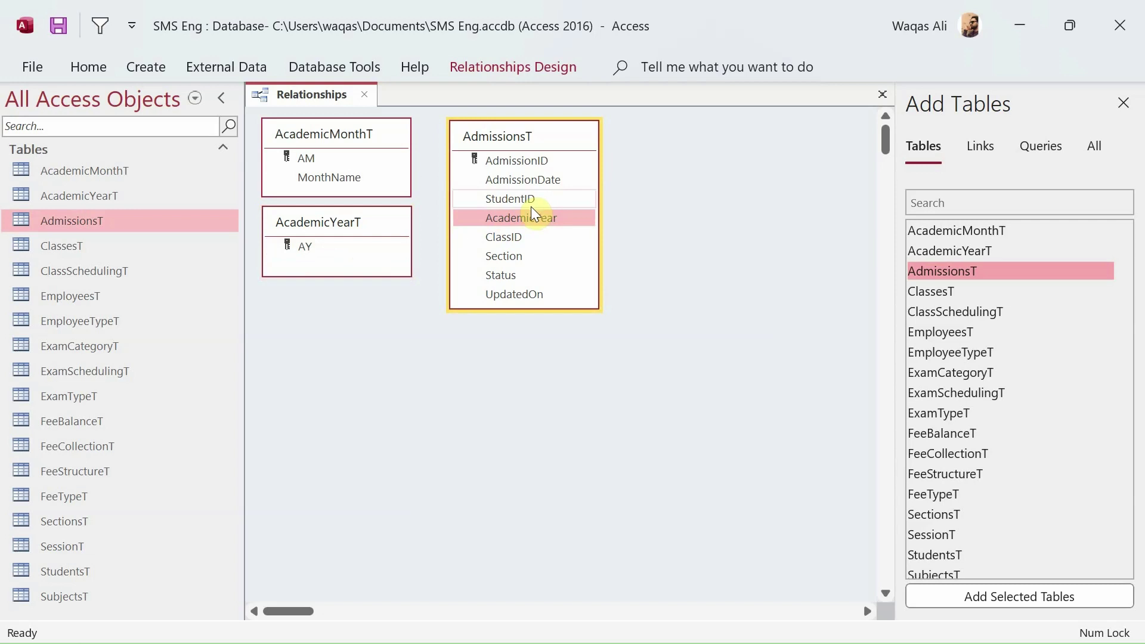
click(524, 219)
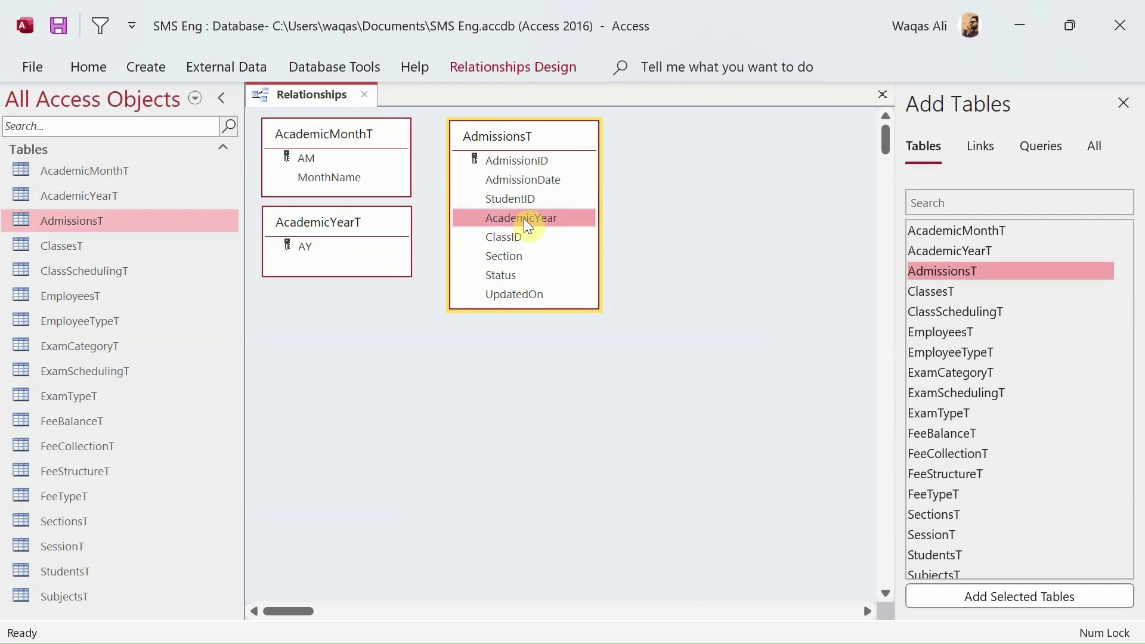
click(322, 248)
click(525, 222)
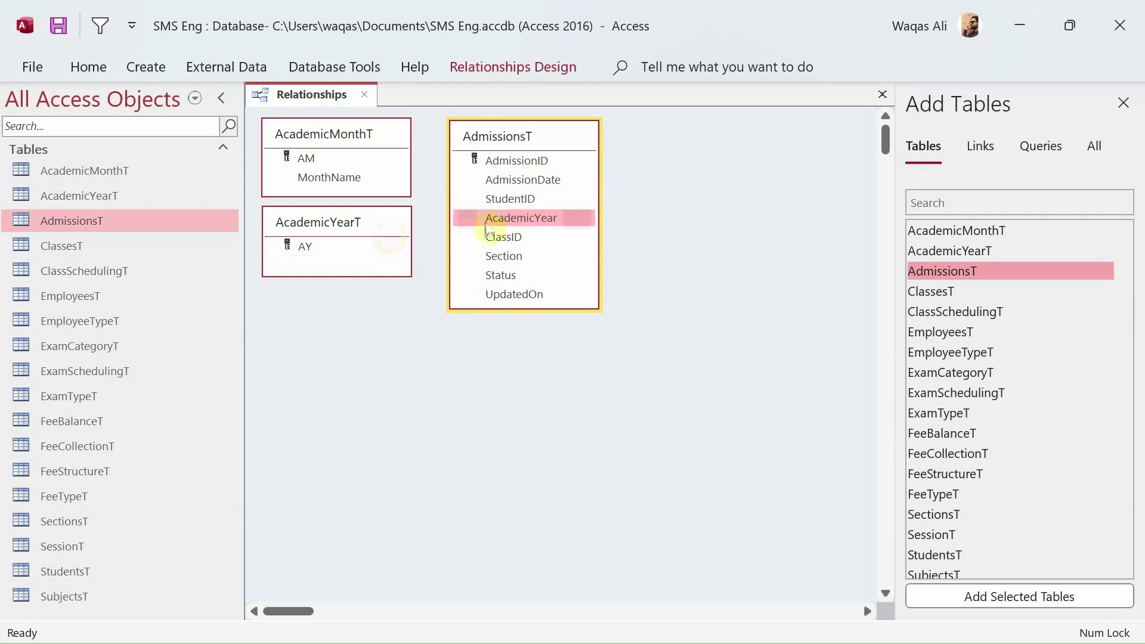
click(309, 253)
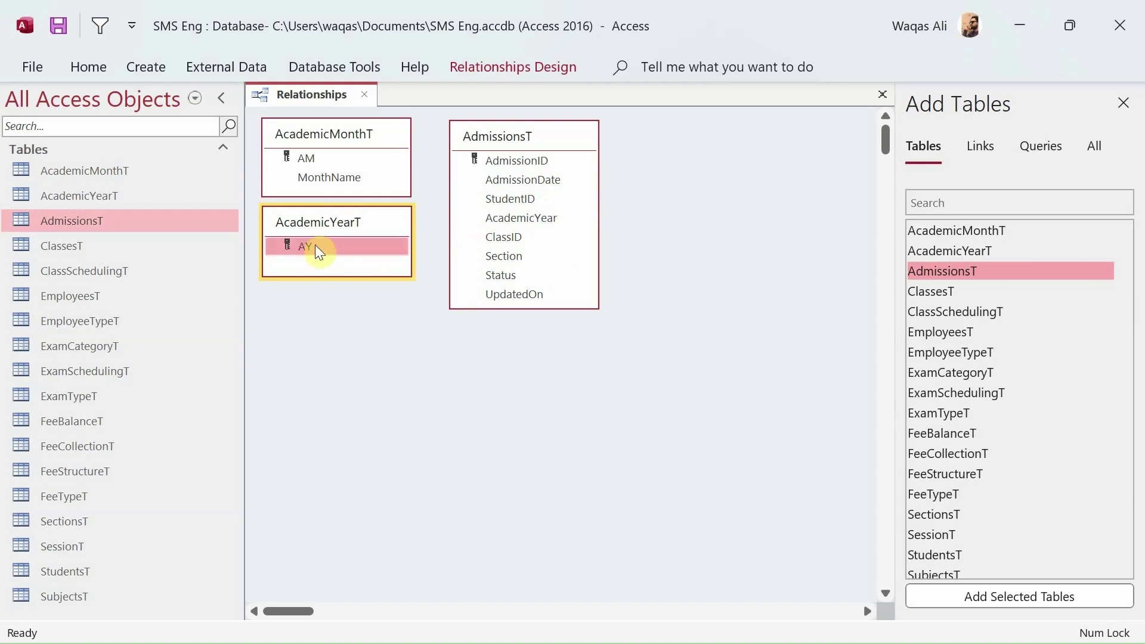
Start a relationship from AY in AcademicYearT to AcademicYear in AdmissionsT, and move its settings dialog clear of the tables.
drag(325, 246, 497, 221)
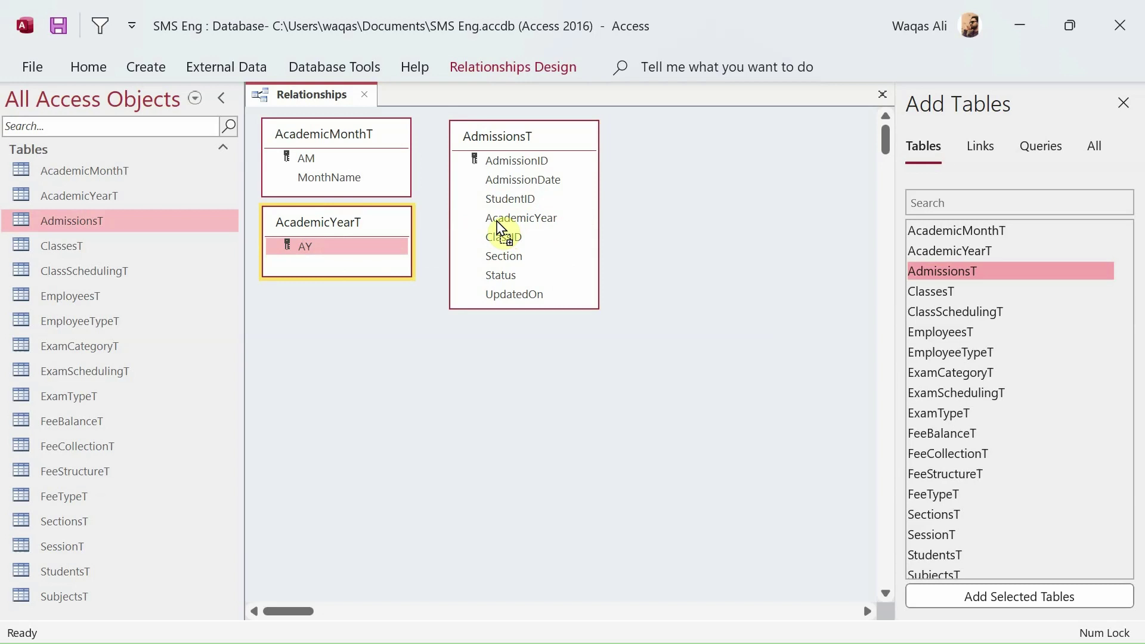
drag(498, 221, 498, 221)
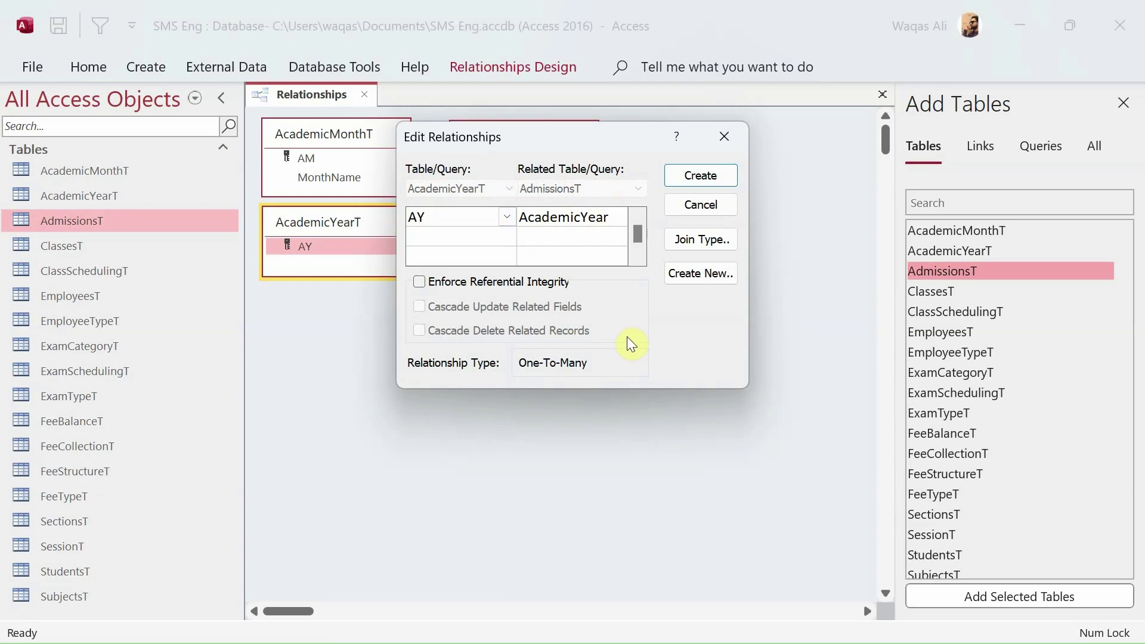
drag(588, 140, 586, 149)
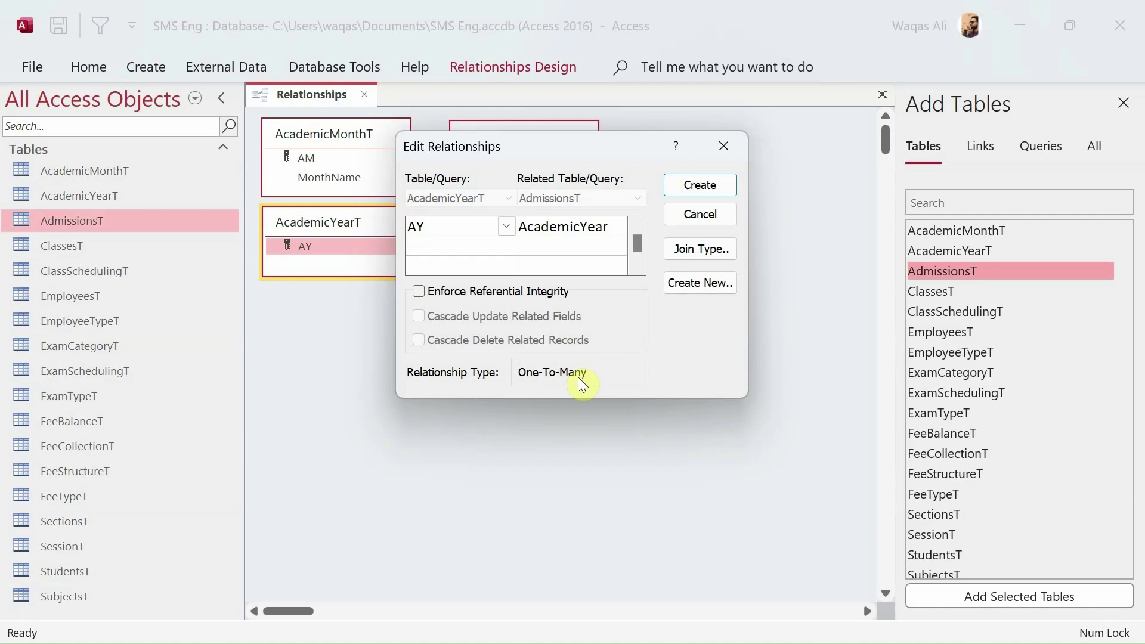
click(512, 381)
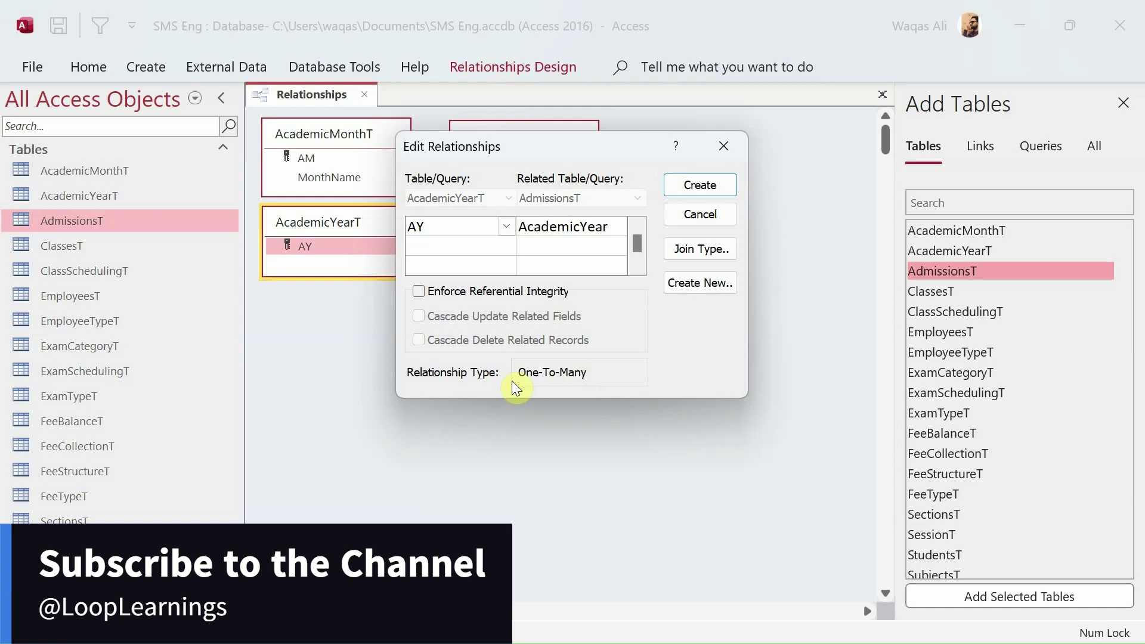
drag(528, 152, 561, 335)
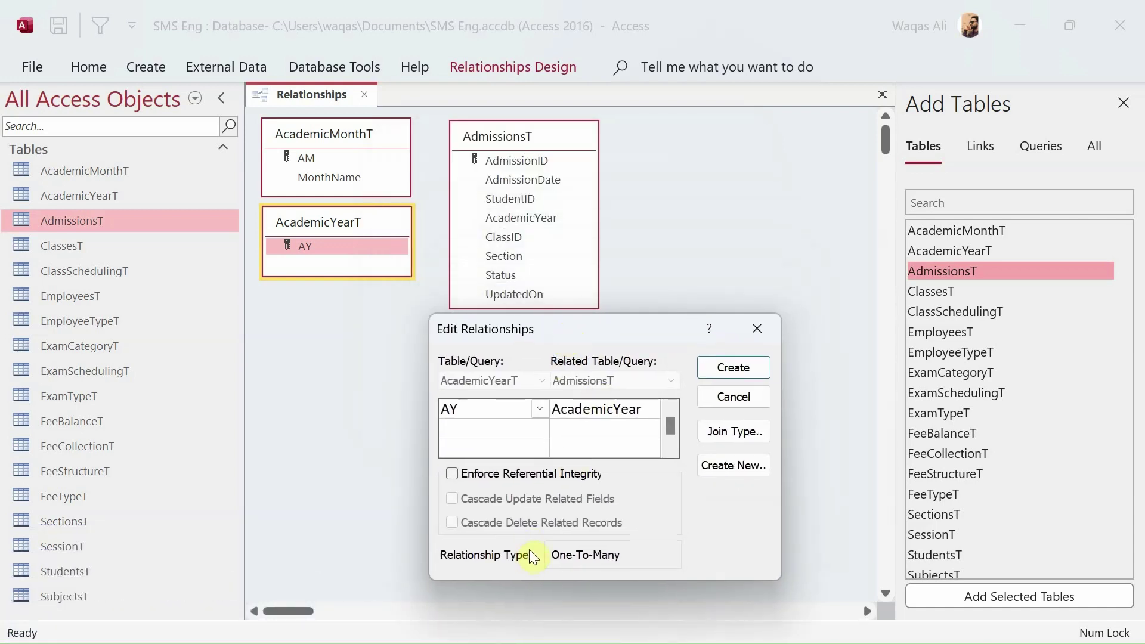
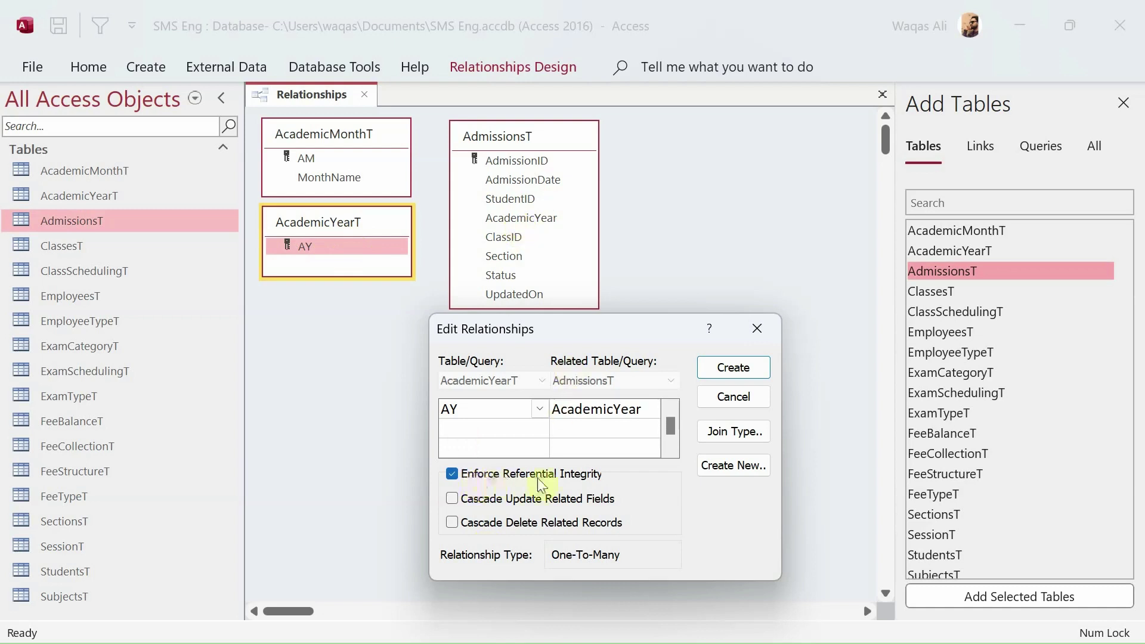
Create the relationship with Enforce Referential Integrity and Cascade Update Related Fields enabled.
click(557, 476)
click(559, 477)
click(449, 500)
click(672, 414)
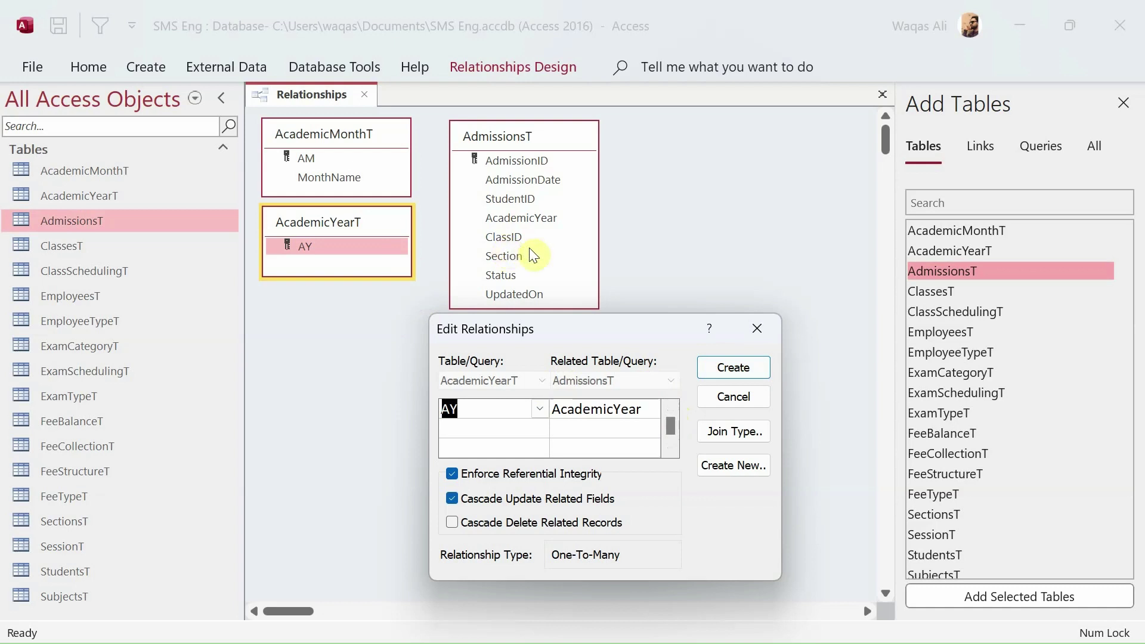
click(736, 375)
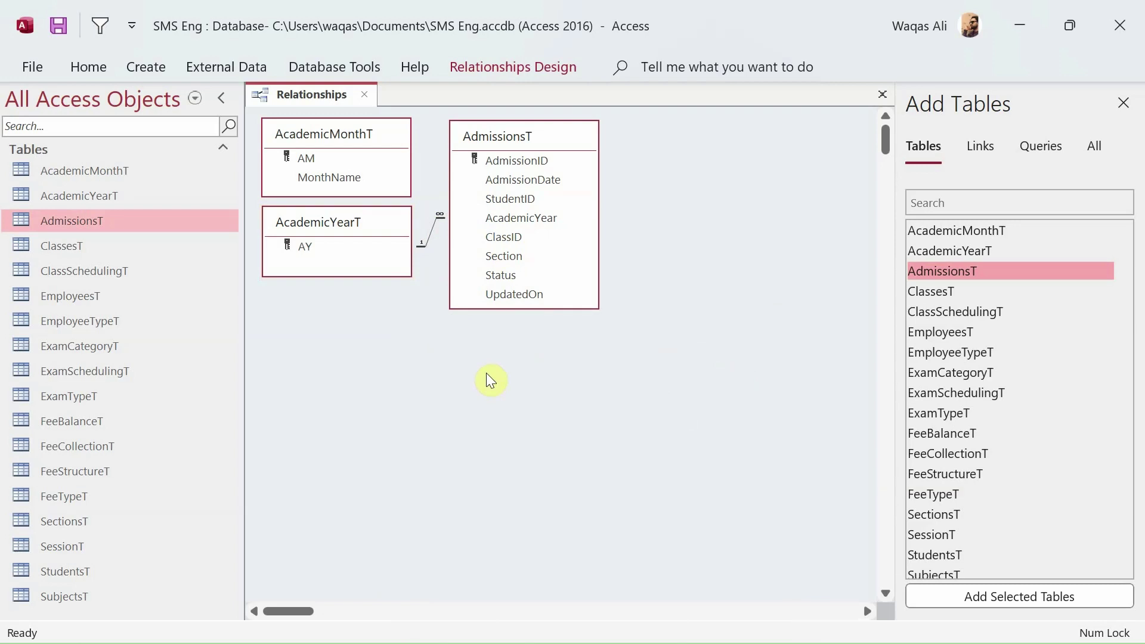
Review the tables and fields available in the settings of the AcademicYearT to AdmissionsT relationship, leaving it as it is.
double_click(432, 231)
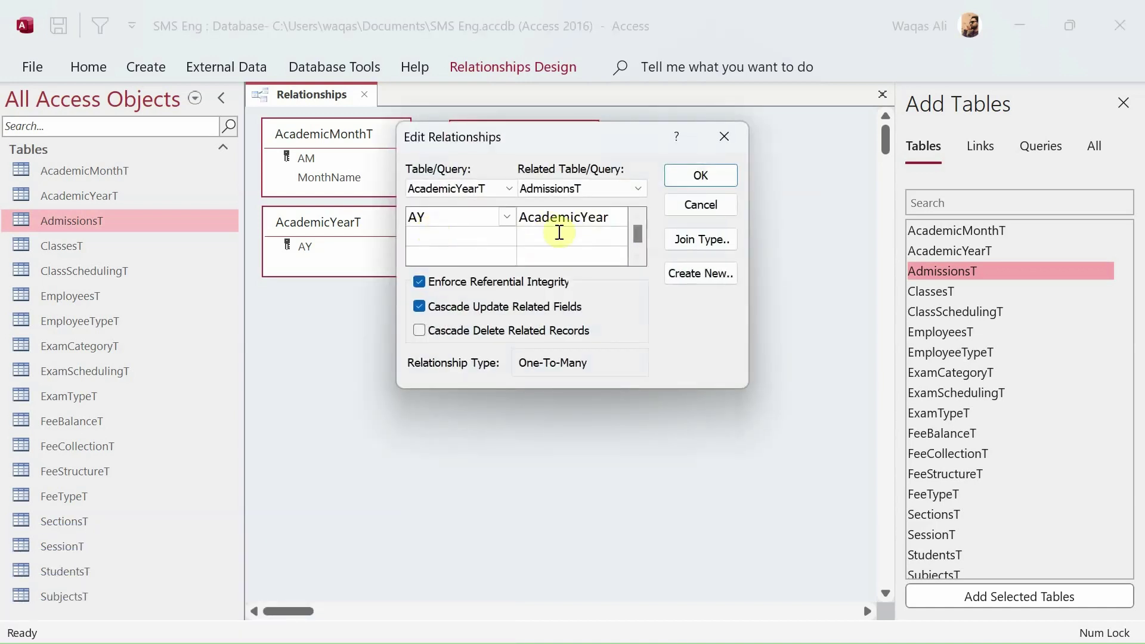
click(638, 188)
click(638, 188)
click(508, 188)
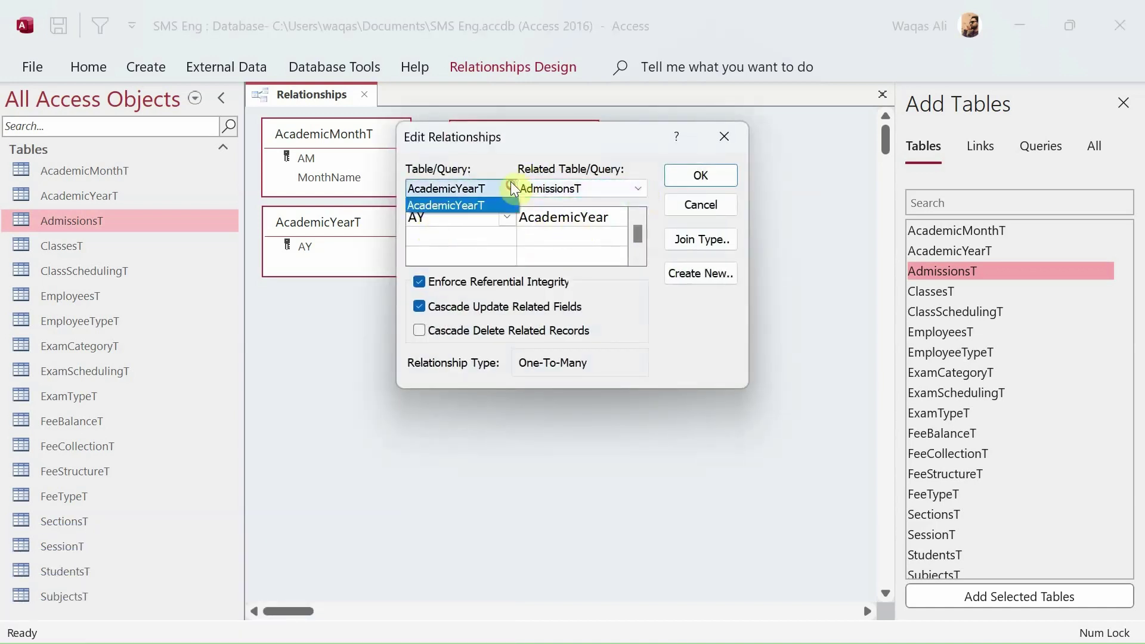
click(509, 189)
click(588, 217)
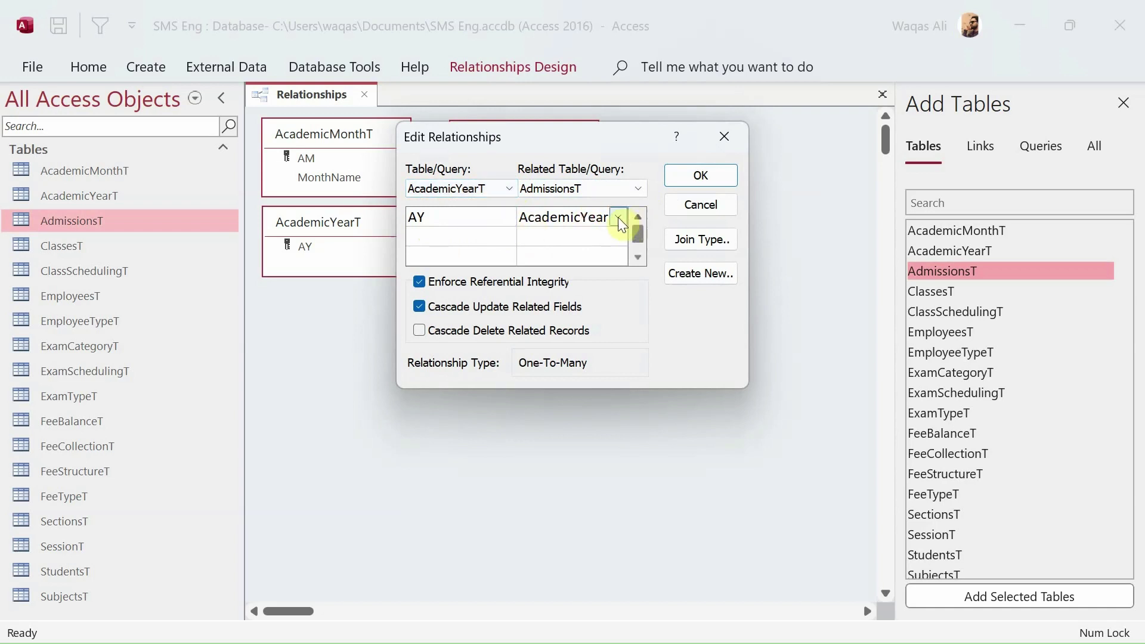
click(618, 217)
click(473, 216)
click(513, 218)
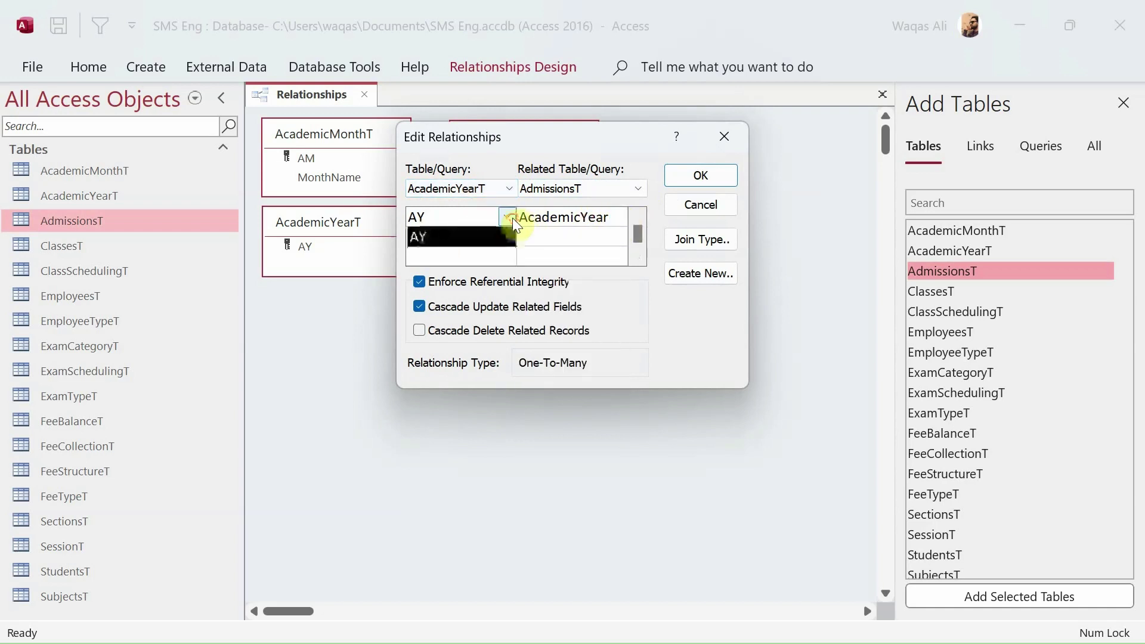
click(513, 218)
click(743, 133)
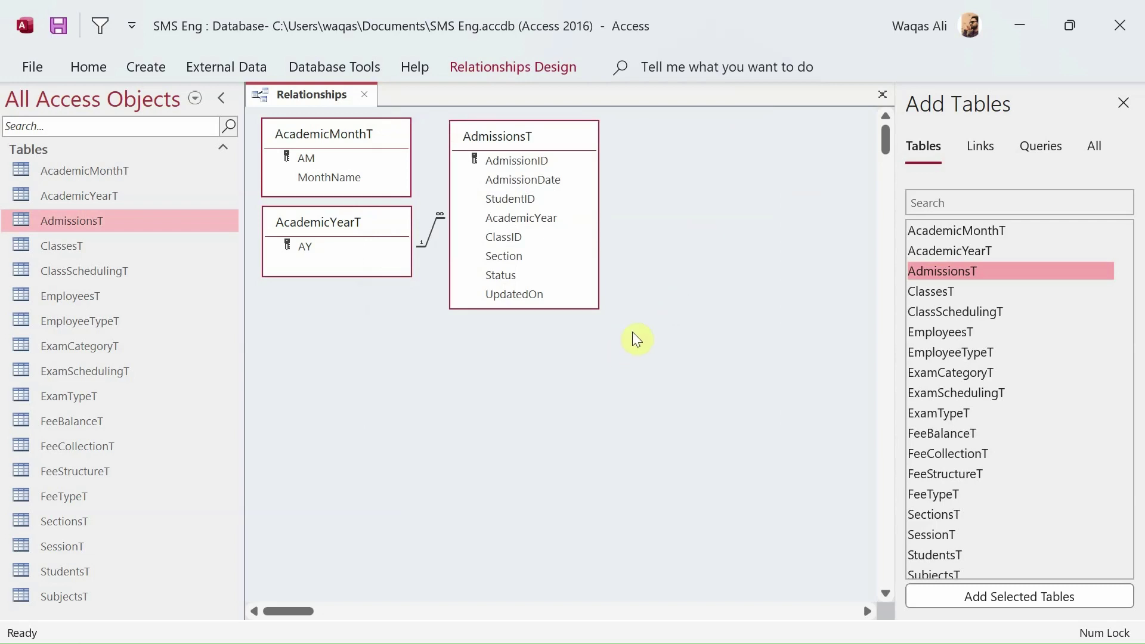
Add StudentsT beside AdmissionsT and relate their StudentID fields with Enforce Referential Integrity and Cascade Update Related Fields.
click(543, 218)
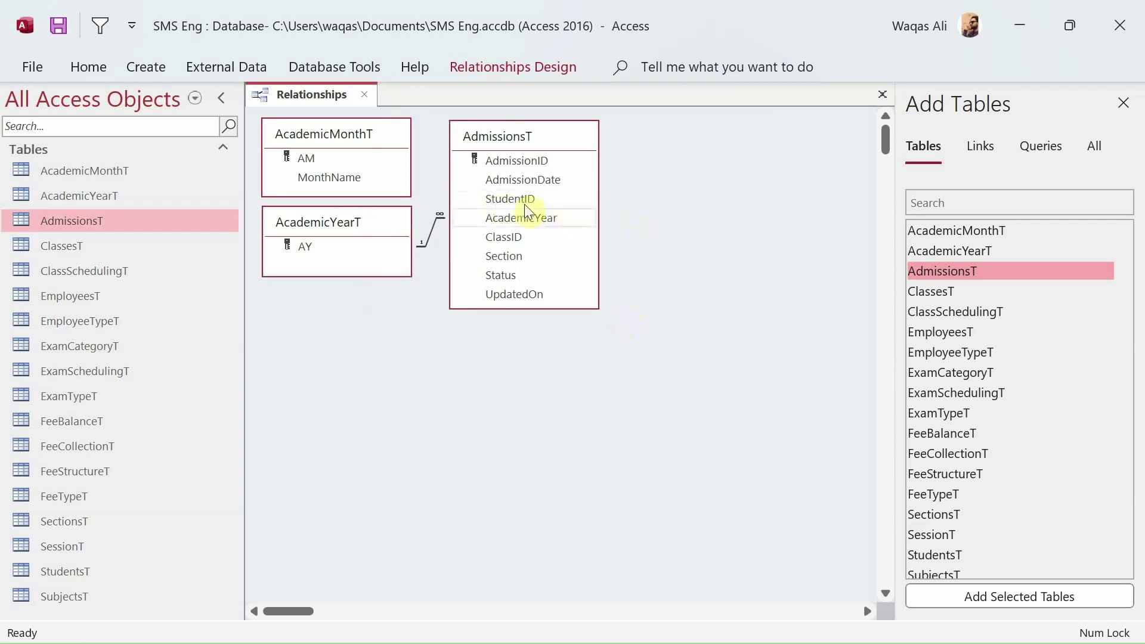
click(521, 201)
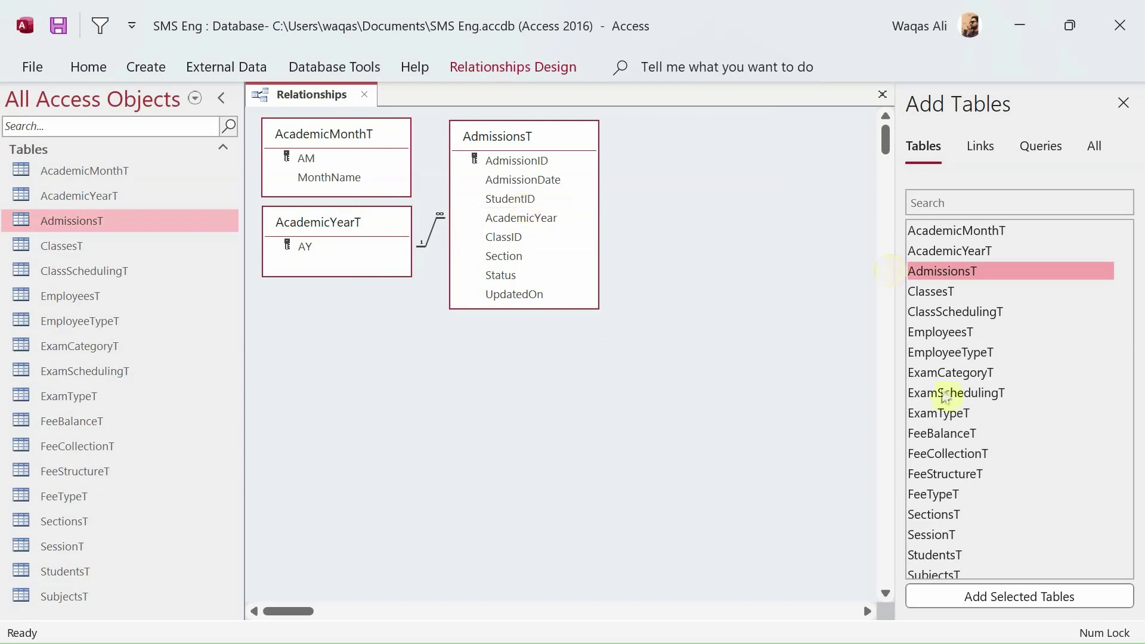
click(934, 556)
mouse_move(934, 556)
mouse_down()
mouse_move(655, 171)
mouse_move(647, 138)
mouse_move(662, 138)
mouse_move(561, 210)
mouse_move(510, 200)
mouse_up()
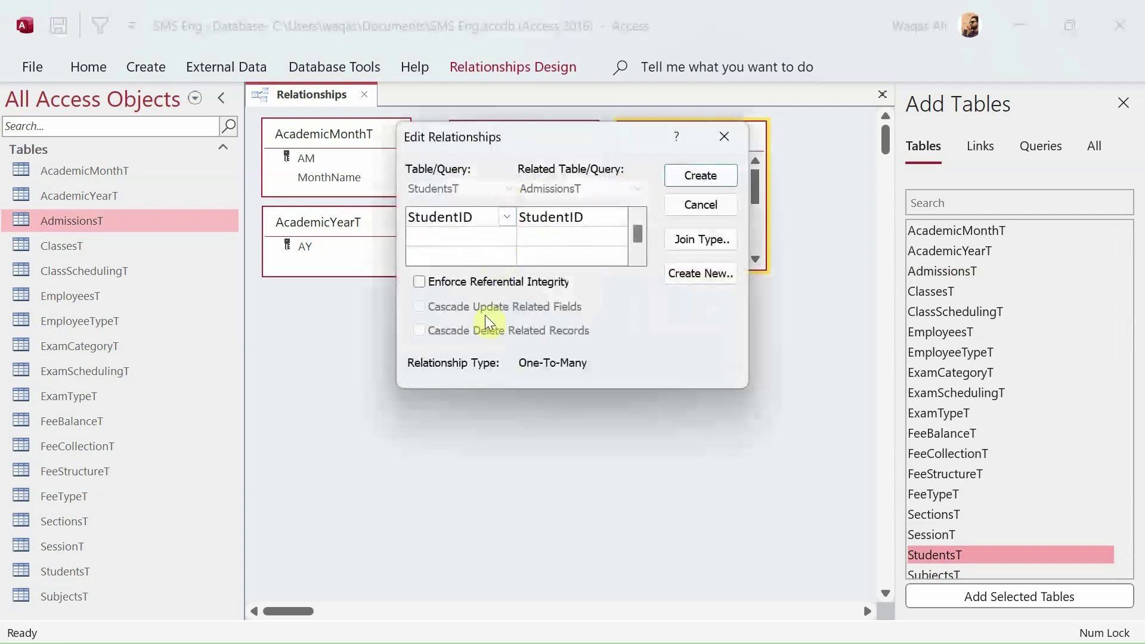
click(504, 284)
click(502, 303)
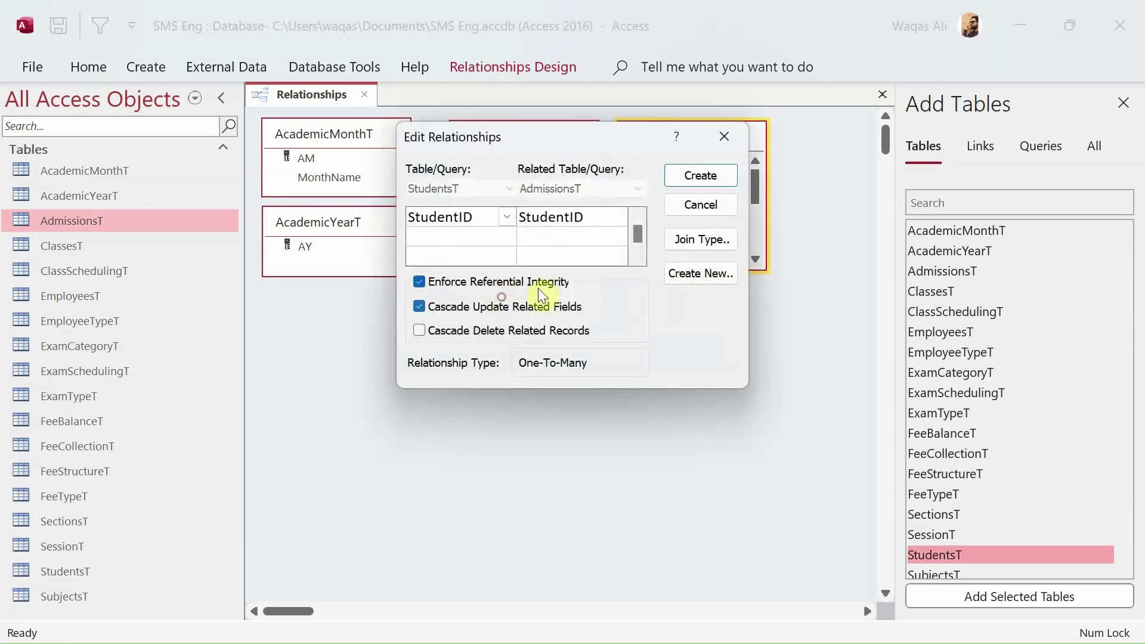
click(702, 168)
drag(644, 139, 659, 140)
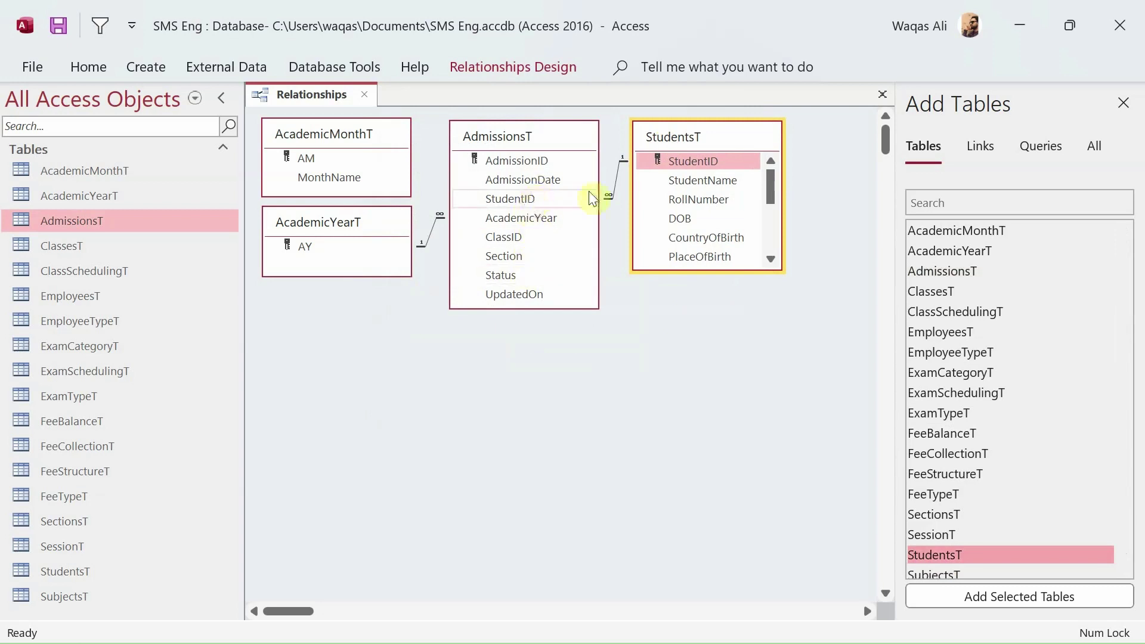
Add ClassesT to the diagram beneath AcademicYearT and shorten its box to fit its fields.
click(518, 238)
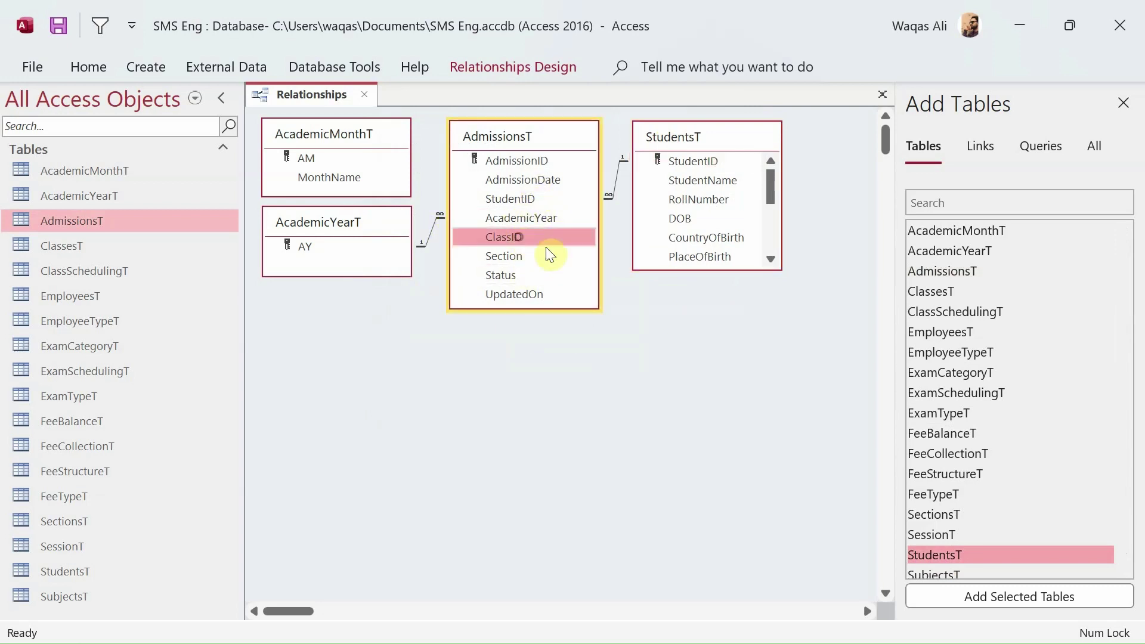
double_click(940, 292)
drag(331, 299, 297, 298)
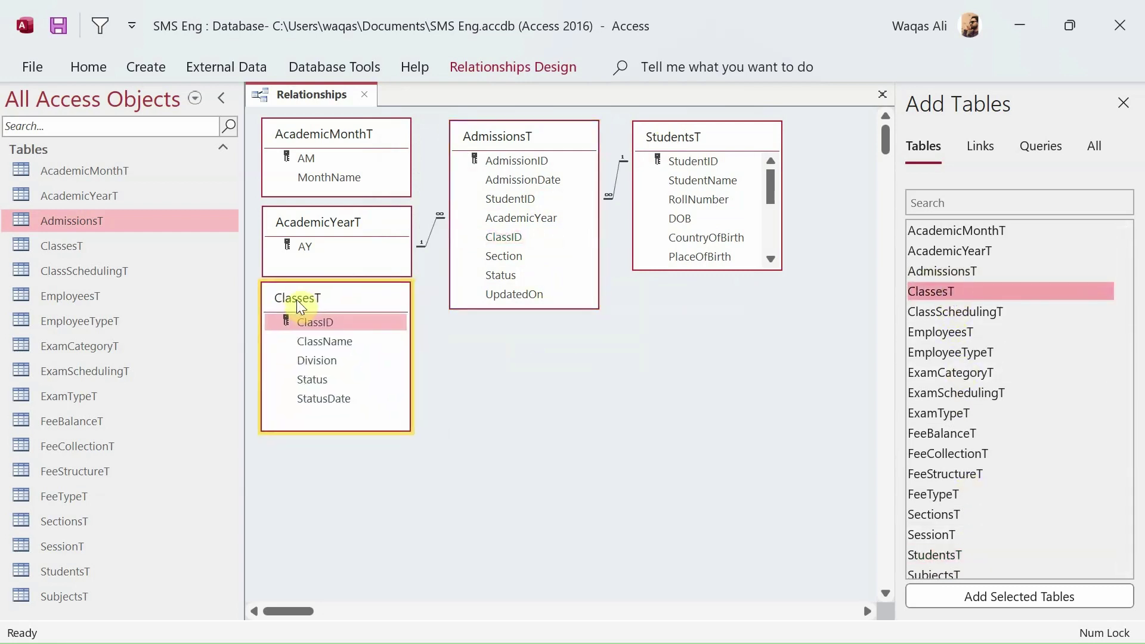
drag(333, 430, 334, 414)
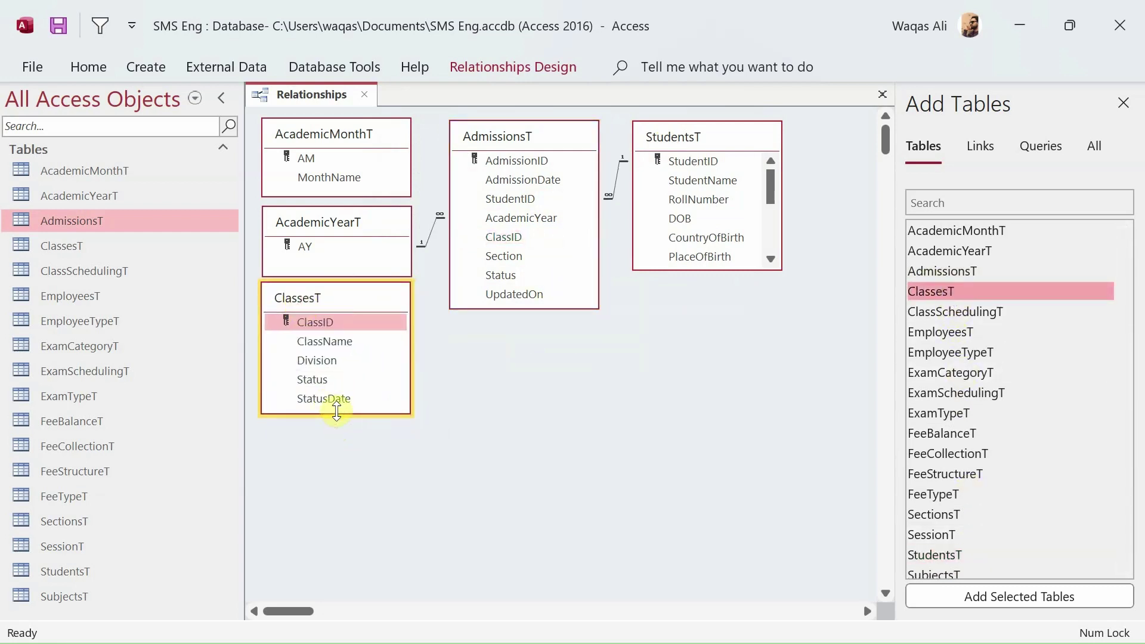
Relate ClassID in ClassesT to ClassID in AdmissionsT with Enforce Referential Integrity and Cascade Update Related Fields.
drag(320, 323, 504, 236)
click(445, 284)
click(443, 305)
click(727, 179)
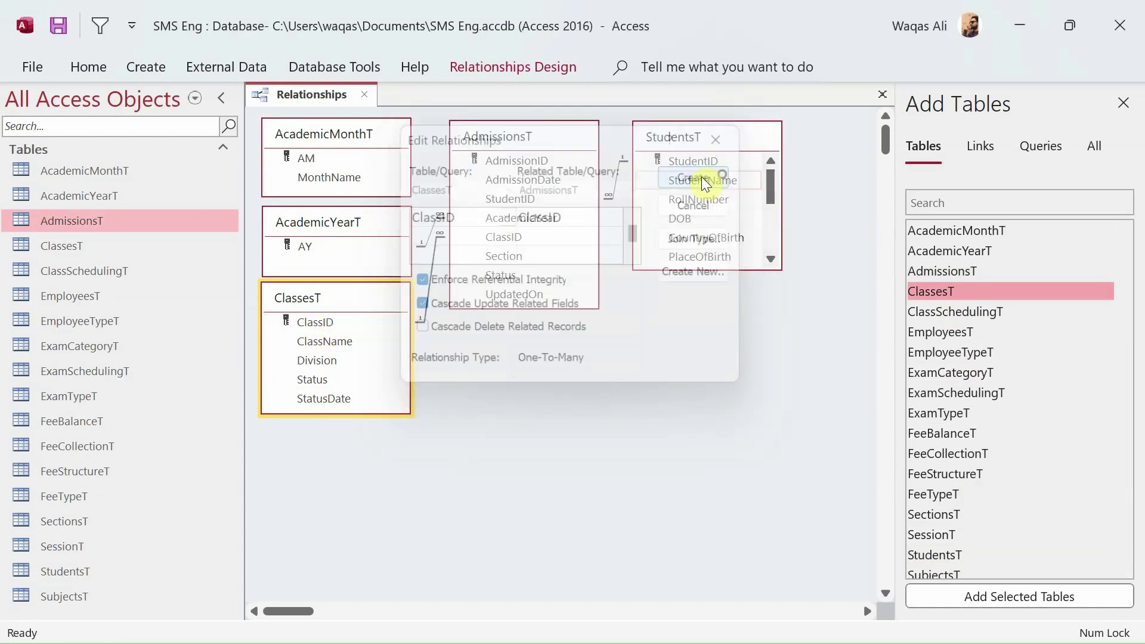
Add SectionsT to the diagram beneath AdmissionsT, with its box shortened to fit its fields.
click(490, 256)
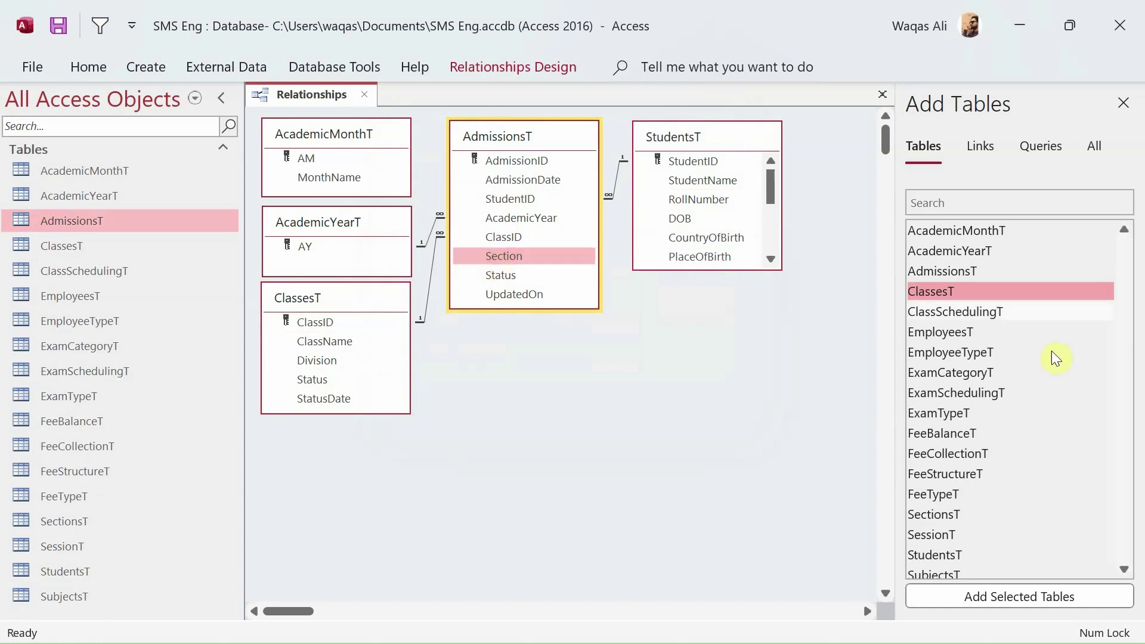
double_click(937, 515)
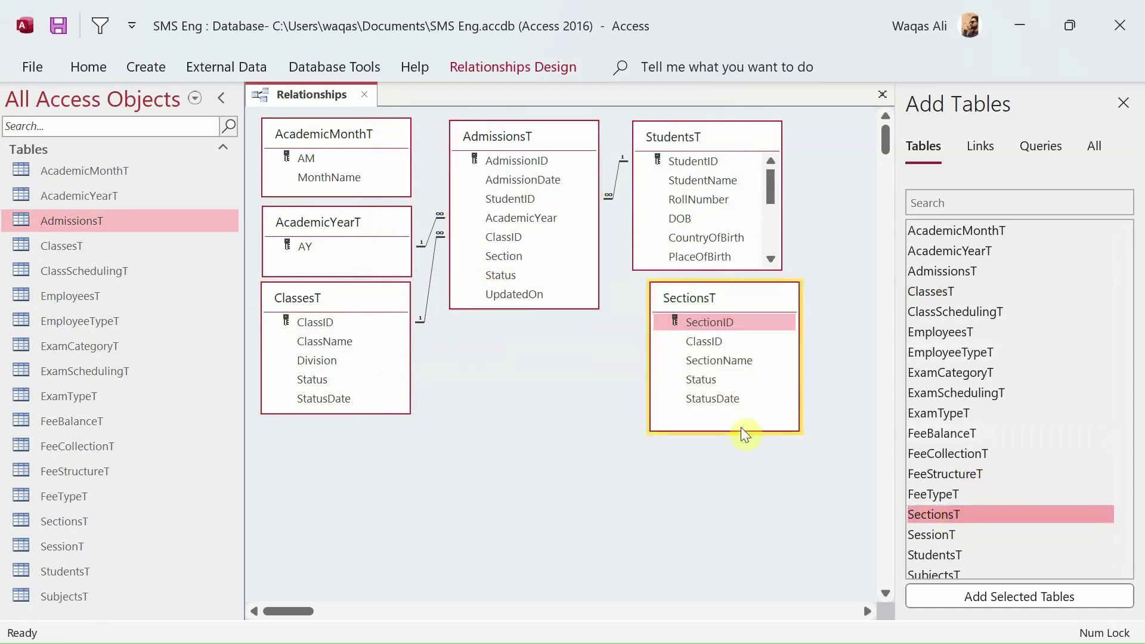
drag(741, 427, 741, 414)
drag(732, 301, 503, 258)
Relate SectionID in SectionsT to Section in AdmissionsT with Enforce Referential Integrity and Cascade Update Related Fields.
click(504, 375)
click(493, 292)
click(492, 304)
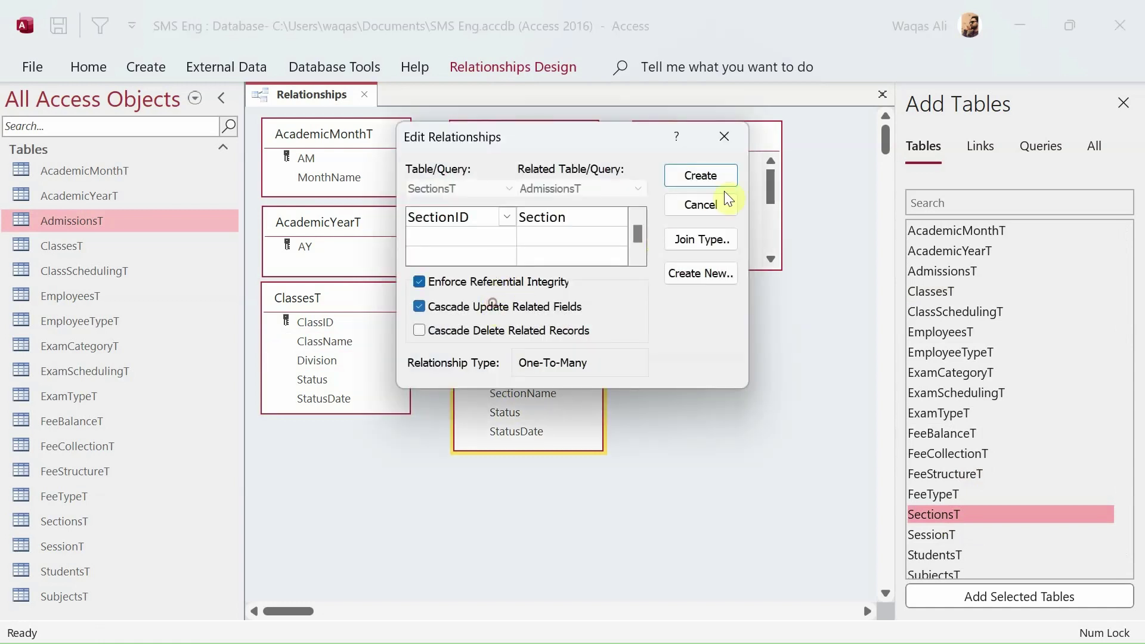
click(729, 176)
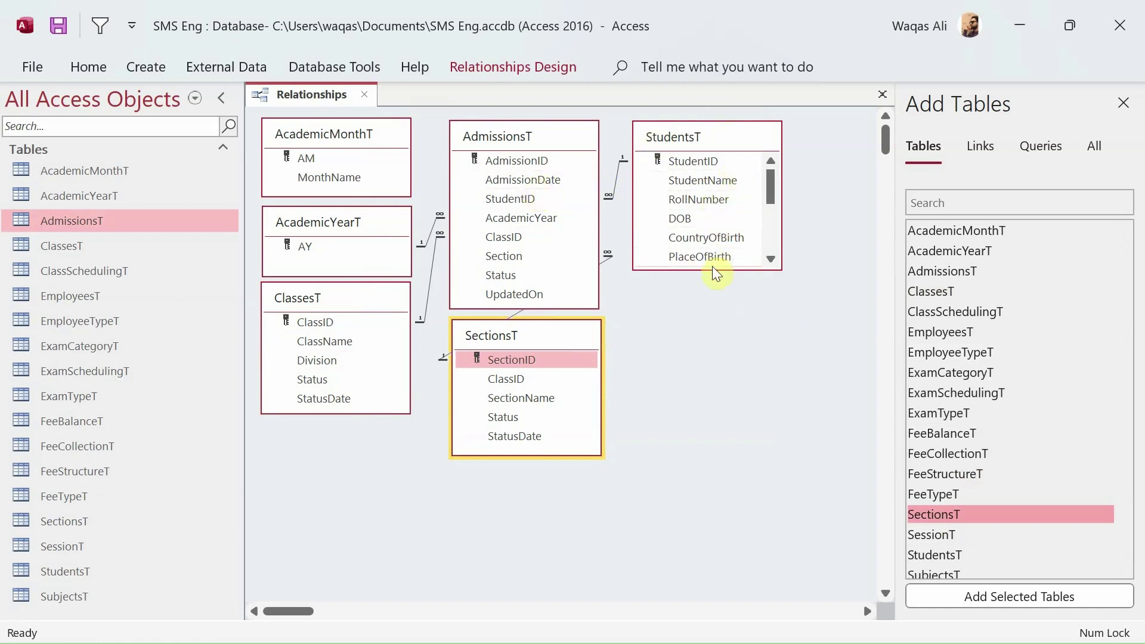
Resize the StudentsT box to show its fields down to FatherName, and shift AdmissionsT, StudentsT and SectionsT closer to the tables beside them.
drag(712, 270, 710, 433)
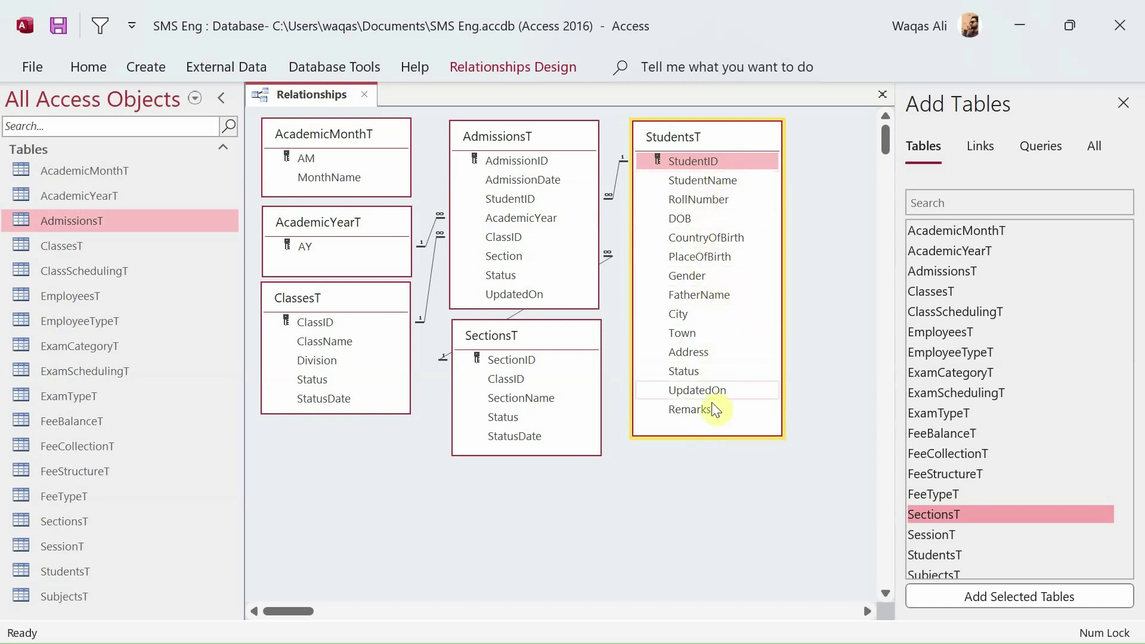
drag(725, 438, 726, 310)
drag(534, 144, 515, 143)
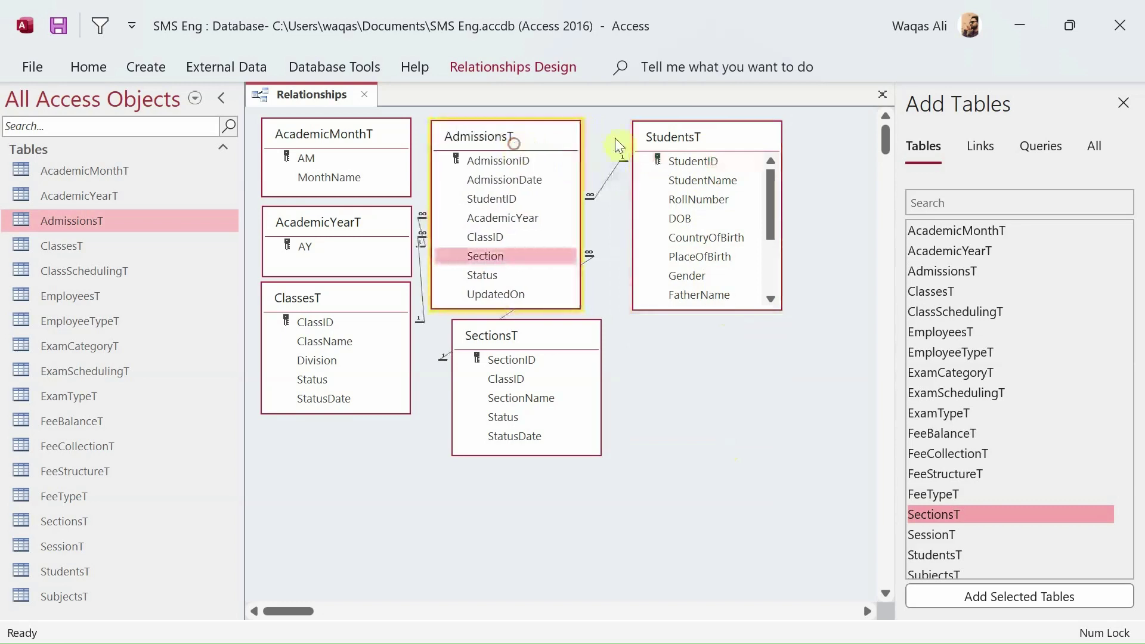
drag(692, 143, 665, 148)
click(541, 345)
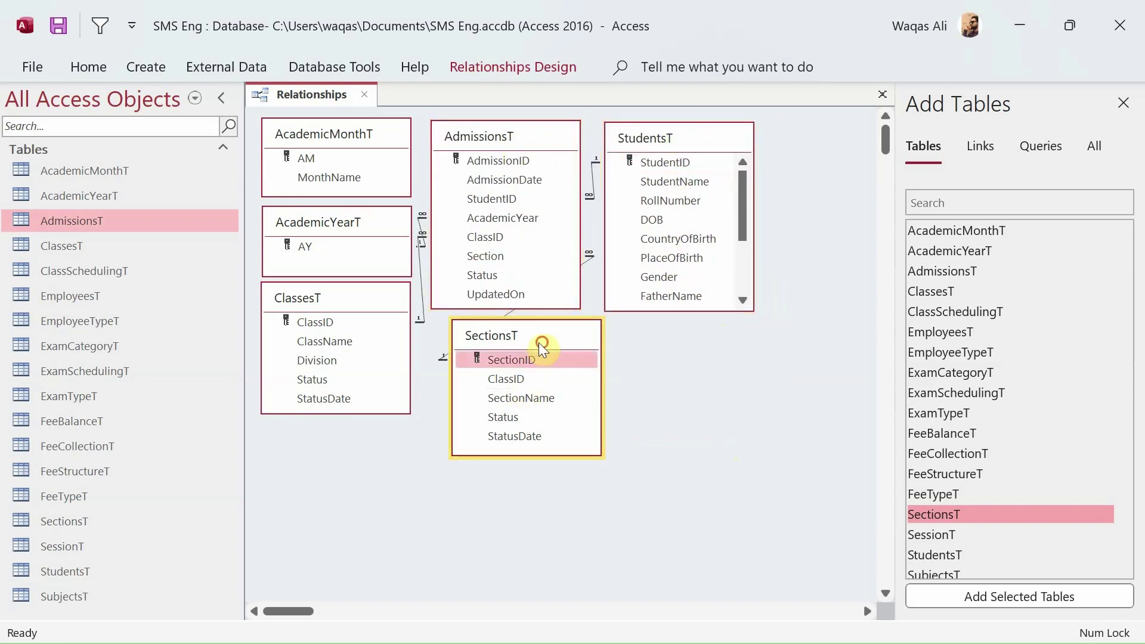
drag(539, 344, 523, 343)
Relate ClassID in ClassesT to ClassID in SectionsT with Enforce Referential Integrity and Cascade Update Related Fields.
click(315, 325)
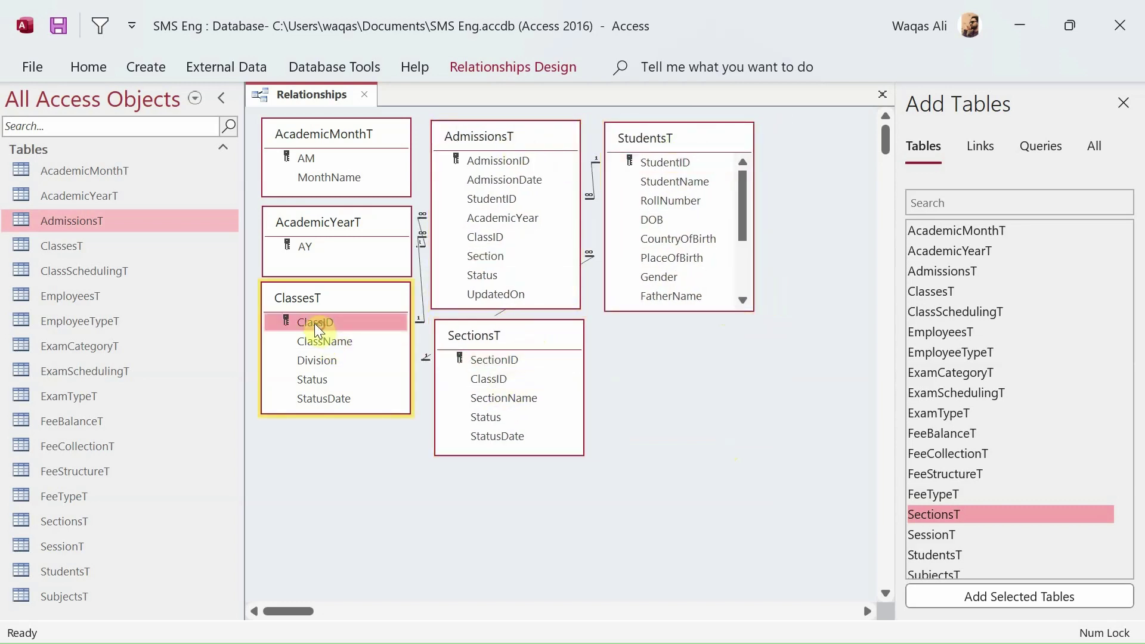
drag(314, 323, 488, 381)
click(484, 284)
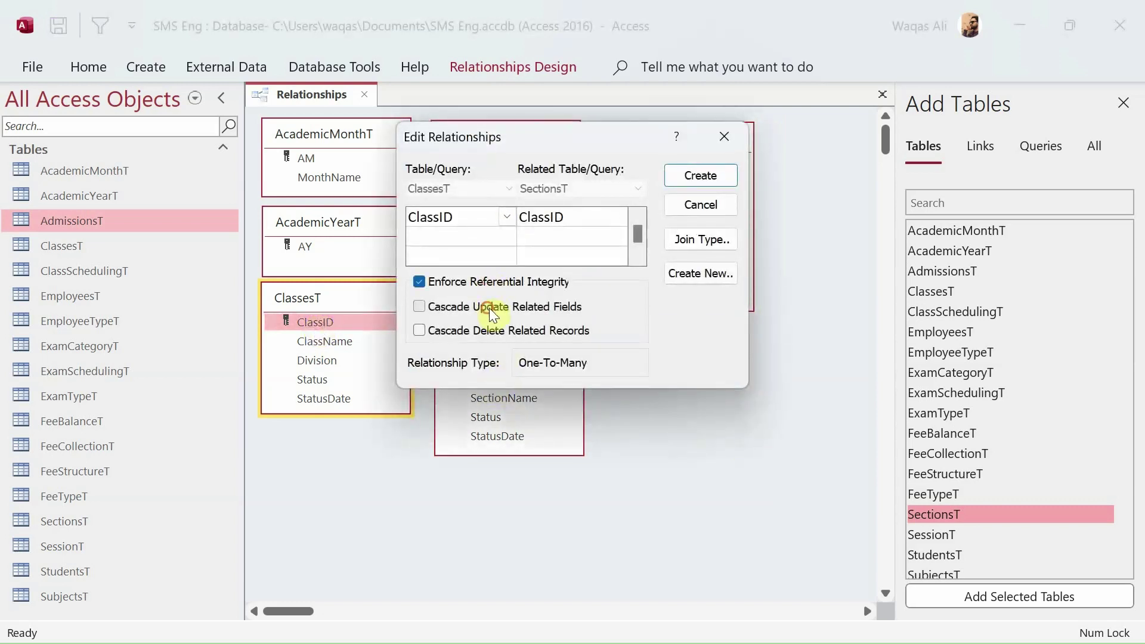
click(490, 309)
click(701, 175)
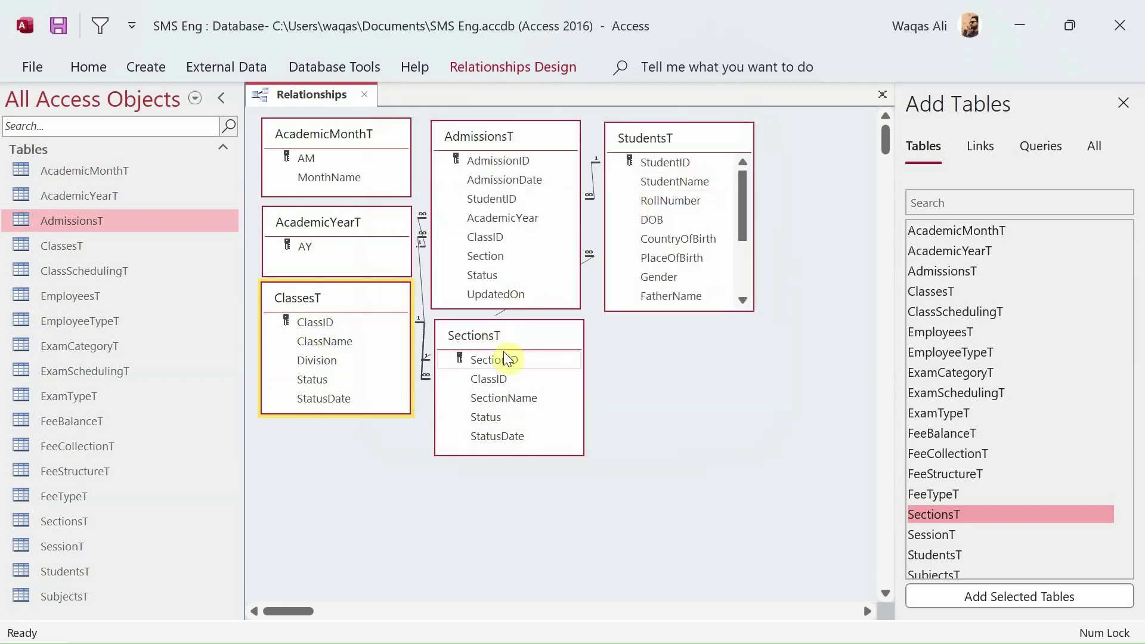
Align SectionsT under AdmissionsT and add ClassSchedulingT to the diagram beneath StudentsT.
click(535, 453)
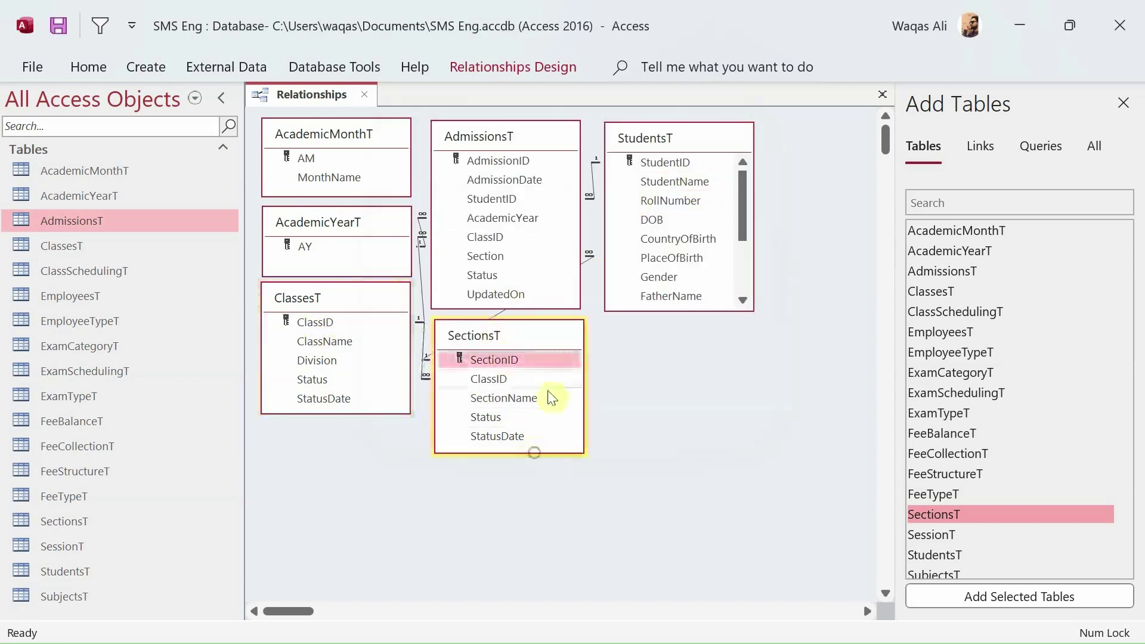
mouse_move(494, 328)
mouse_down()
mouse_move(503, 337)
mouse_move(492, 329)
mouse_up()
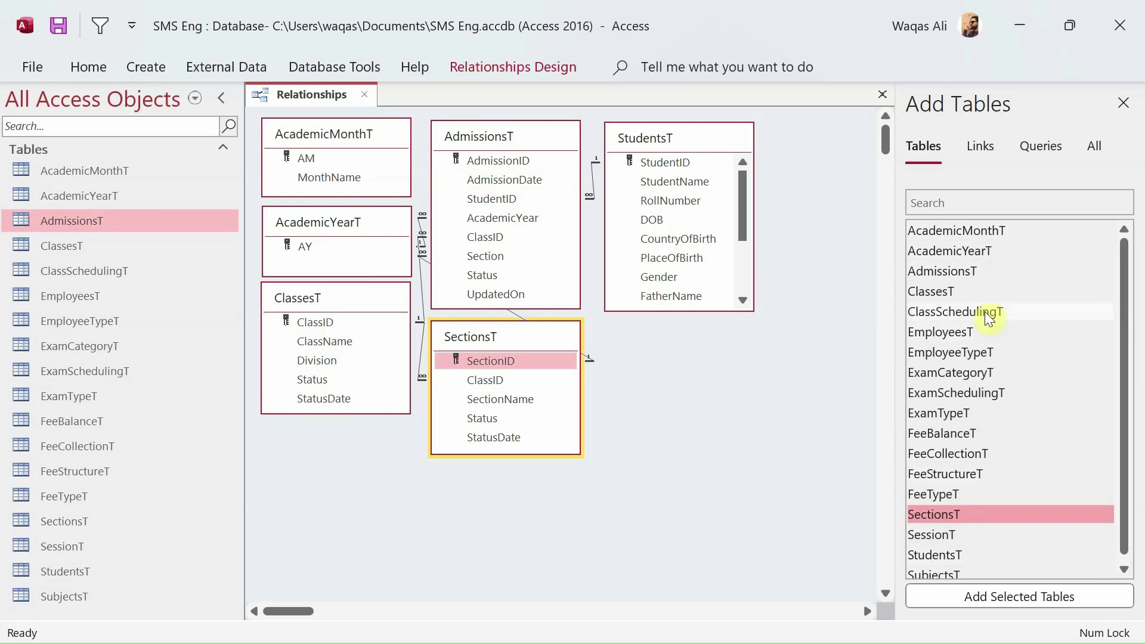
drag(986, 312, 617, 324)
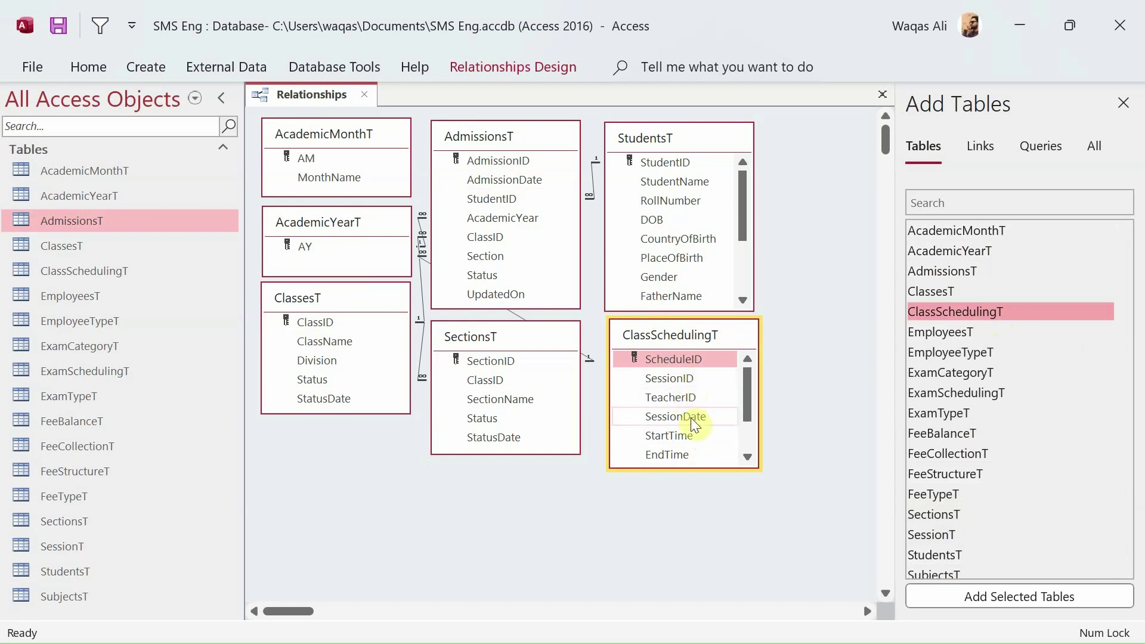
scroll(699, 418, down, 1)
scroll(699, 418, up, 1)
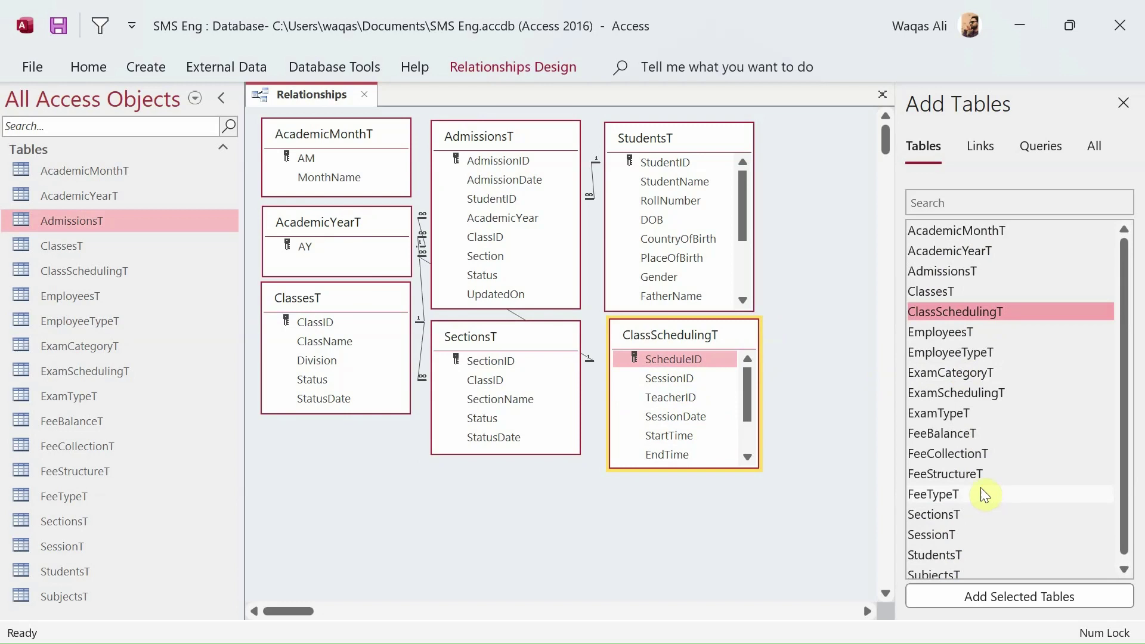
Add SessionT beside ClassSchedulingT and relate their SessionID fields with Enforce Referential Integrity and Cascade Update Related Fields.
drag(945, 533, 666, 471)
drag(789, 327, 788, 324)
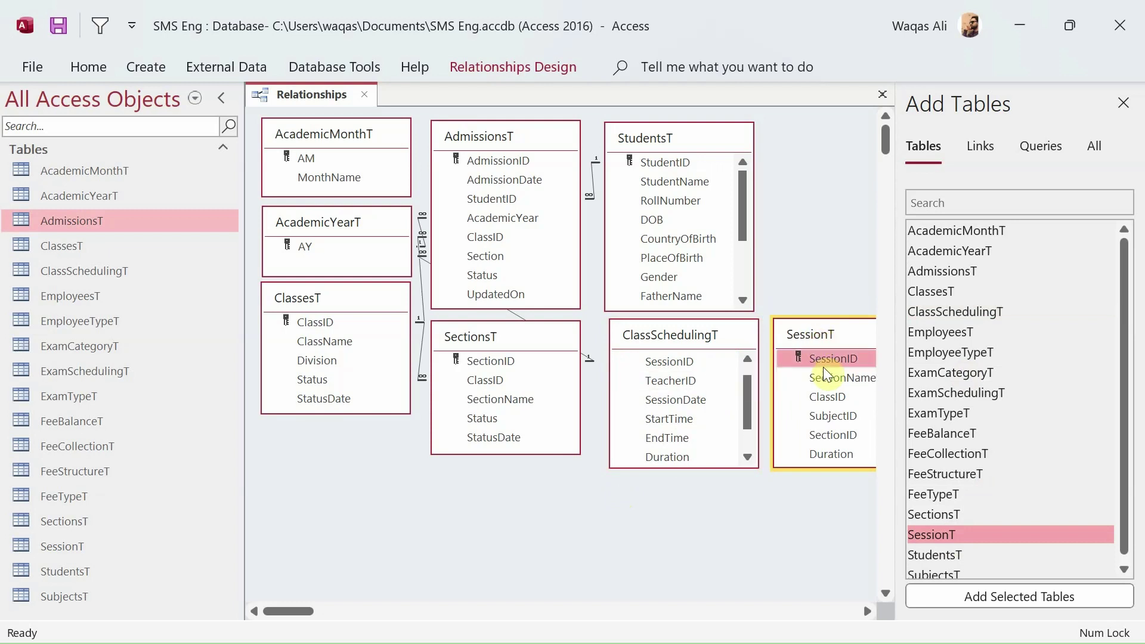
drag(813, 364, 676, 383)
click(465, 282)
click(495, 307)
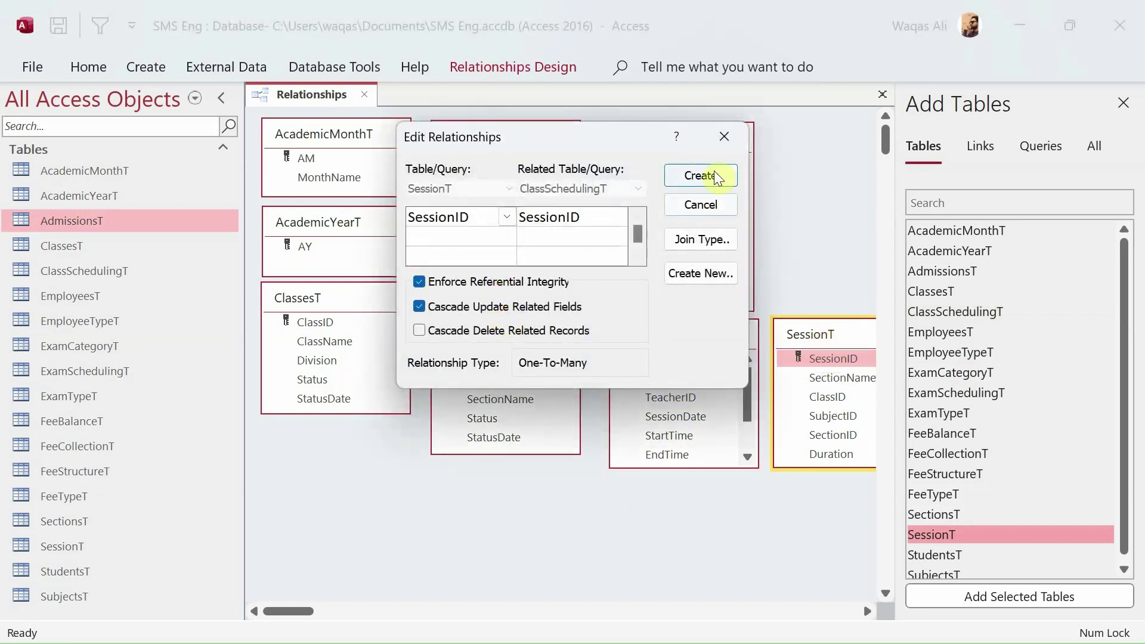
click(714, 173)
Move ClassSchedulingT slightly closer to SectionsT in the diagram.
click(848, 399)
drag(843, 399, 675, 379)
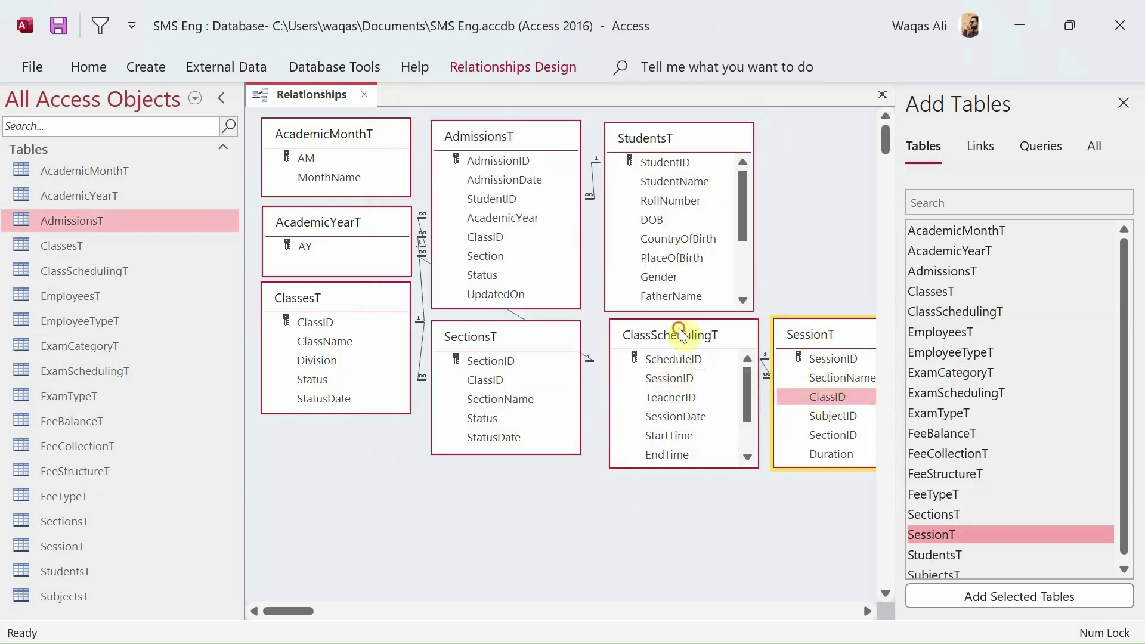
drag(682, 334, 674, 334)
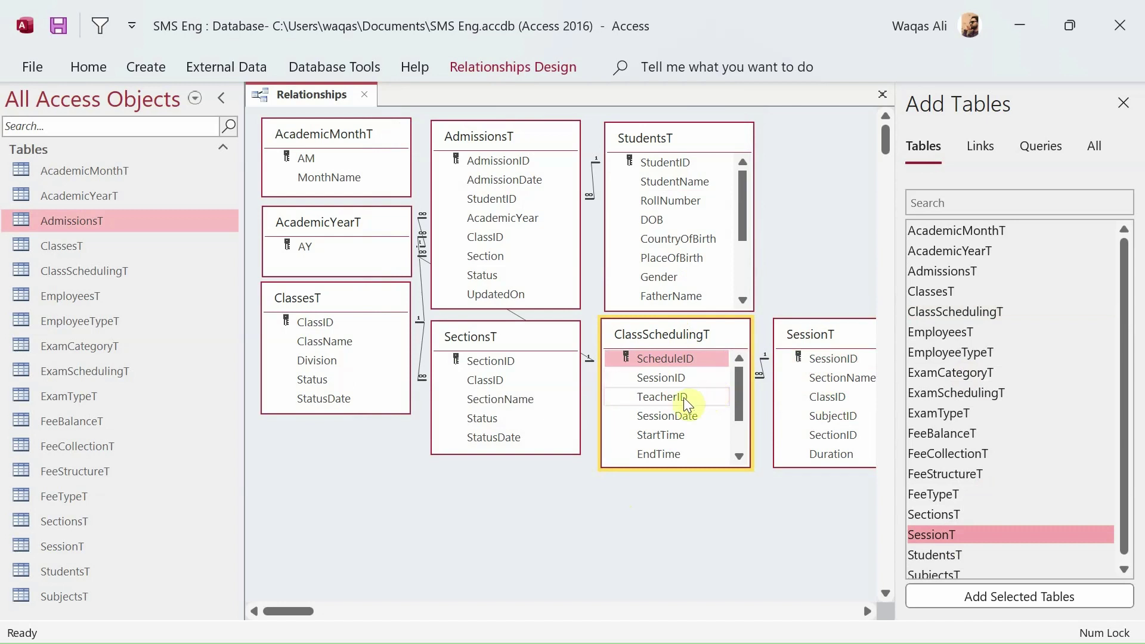
Add EmployeesT beside StudentsT and relate its EmpID to TeacherID in ClassSchedulingT with Enforce Referential Integrity and Cascade Update Related Fields.
click(938, 334)
drag(937, 337, 687, 399)
drag(788, 130, 791, 129)
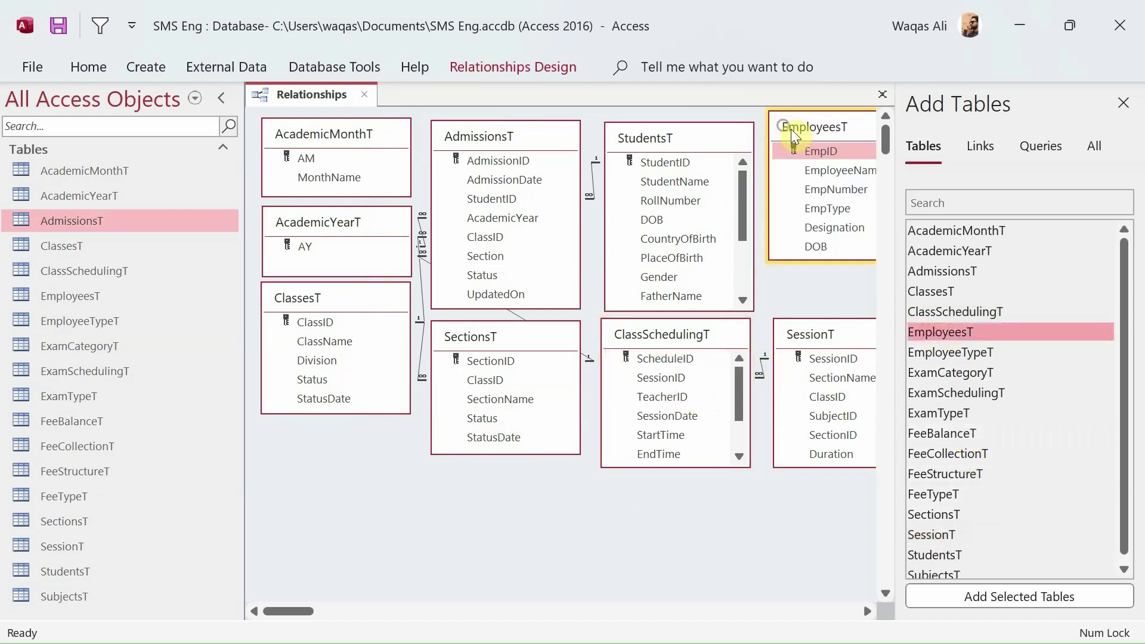
drag(817, 169, 665, 396)
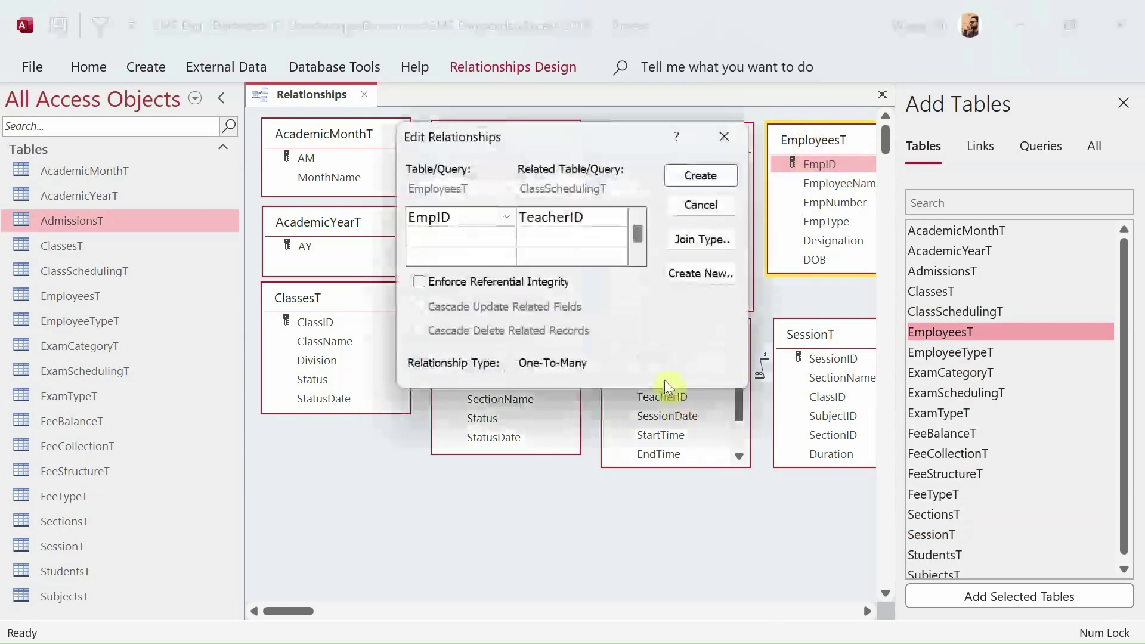
click(517, 282)
click(579, 305)
click(702, 176)
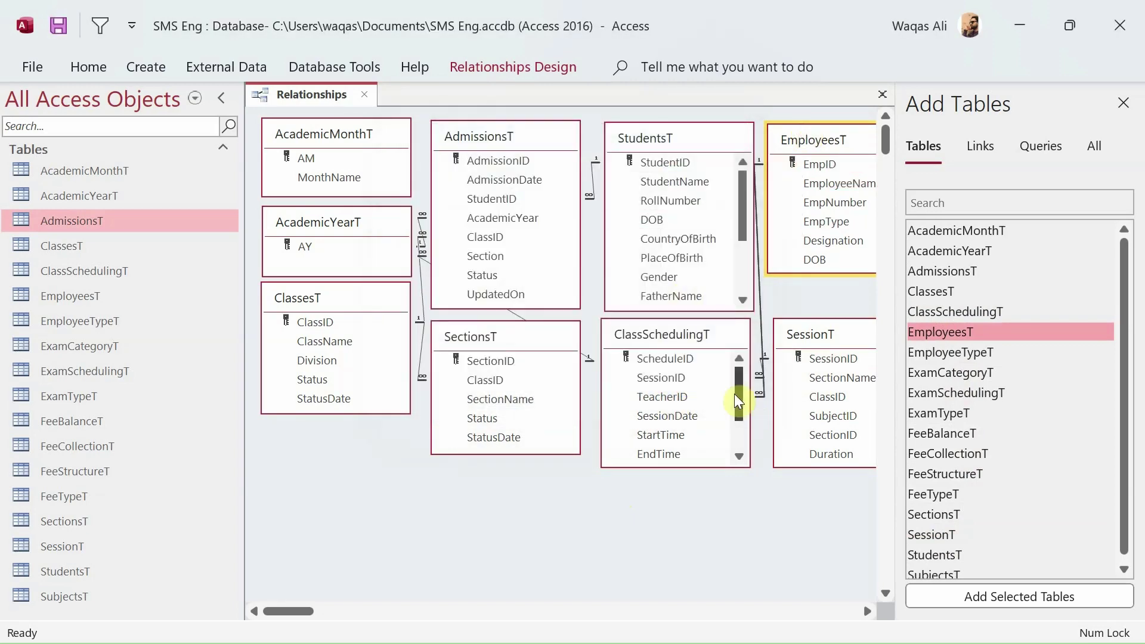
Relate ClassID in SessionT to ClassID in ClassesT with Enforce Referential Integrity and Cascade Update Related Fields.
drag(740, 393, 739, 369)
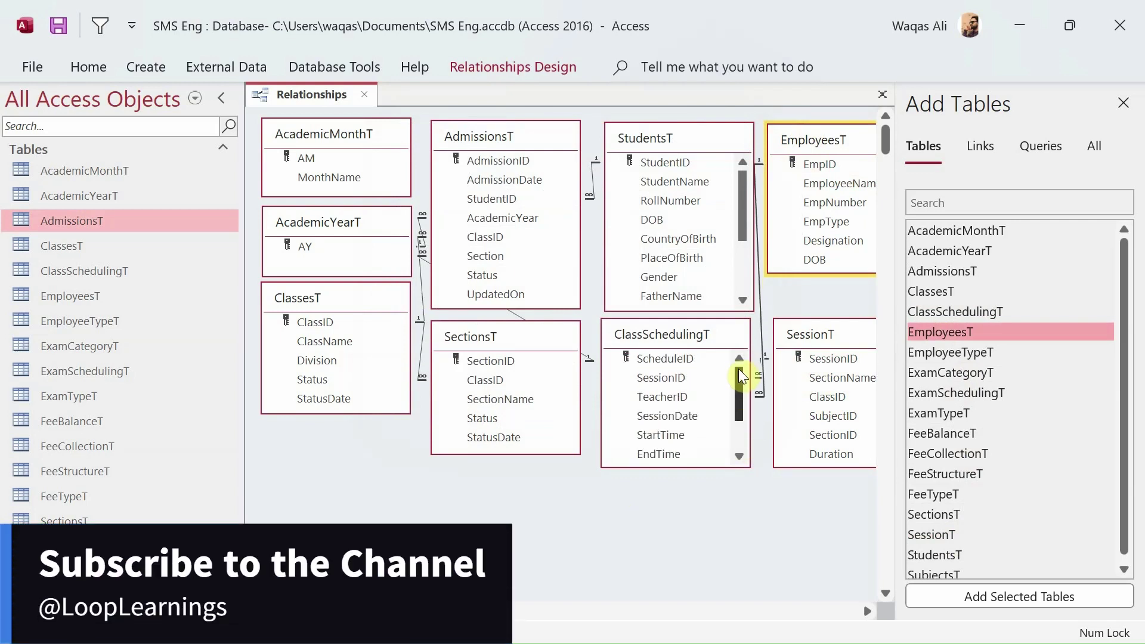
click(836, 335)
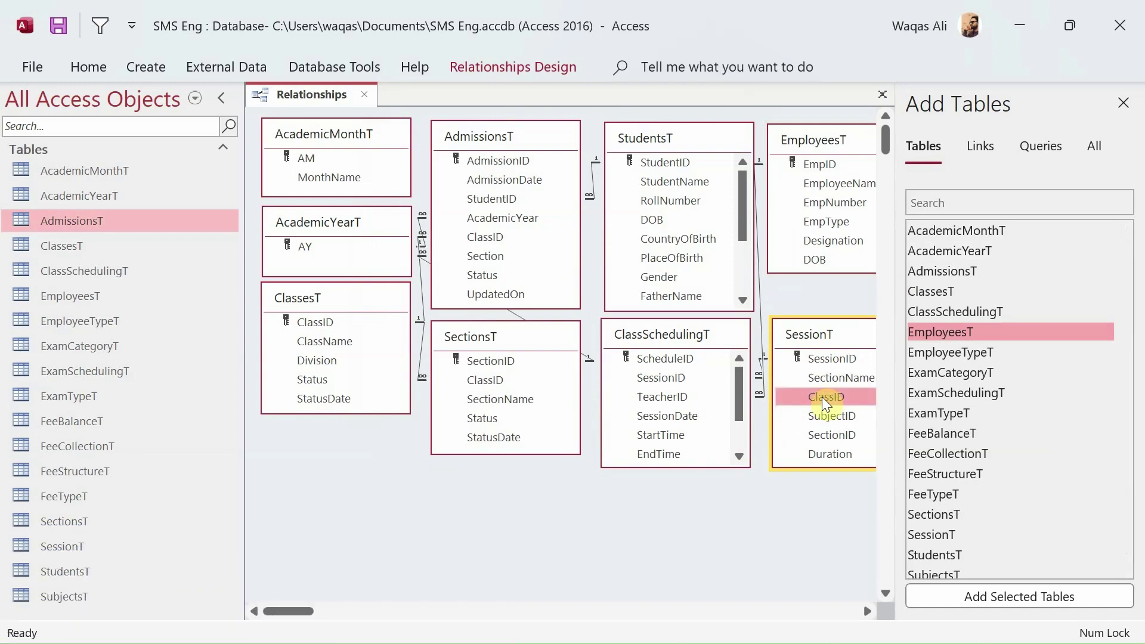
drag(822, 396, 334, 324)
click(488, 284)
click(493, 313)
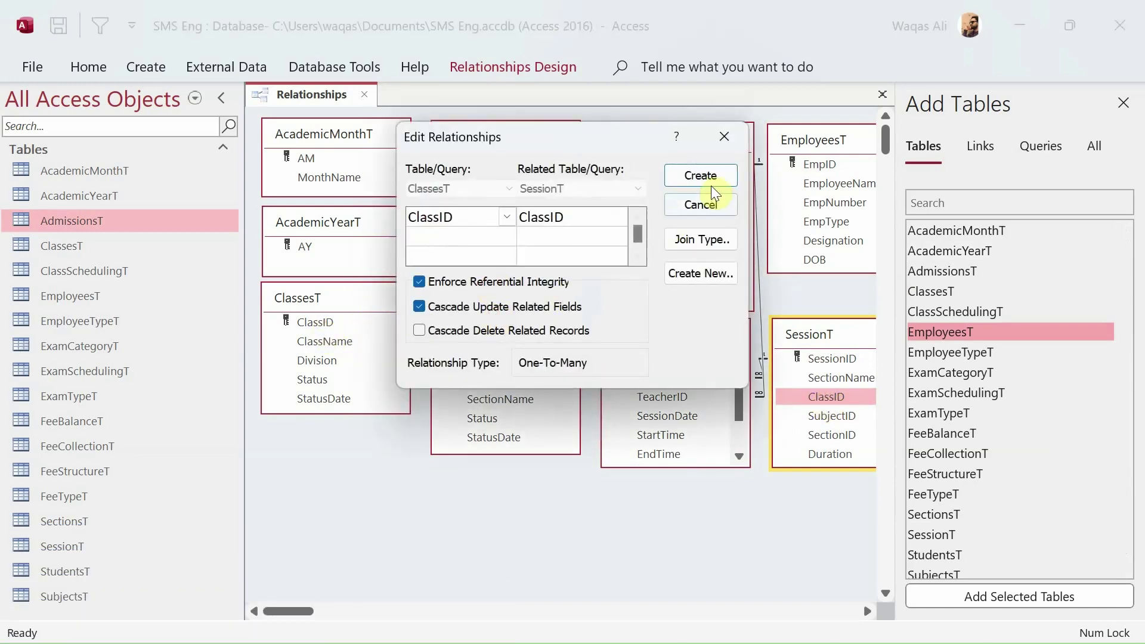
click(710, 183)
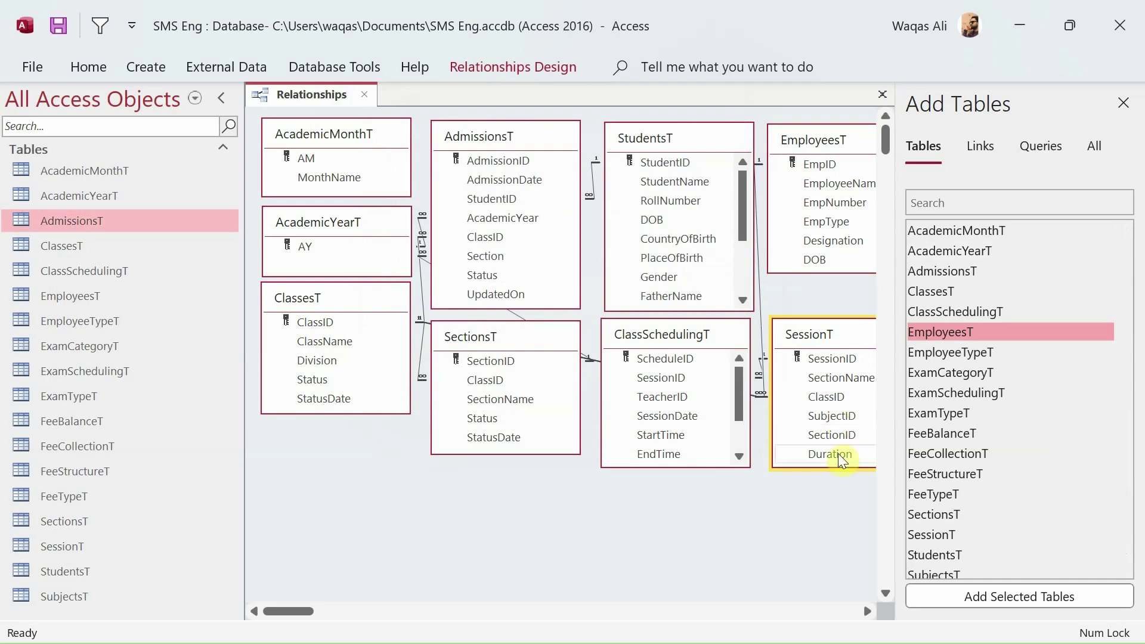
Relate SectionID in SessionT to SectionID in SectionsT with Enforce Referential Integrity and Cascade Update Related Fields.
drag(826, 438, 493, 363)
click(508, 282)
click(495, 307)
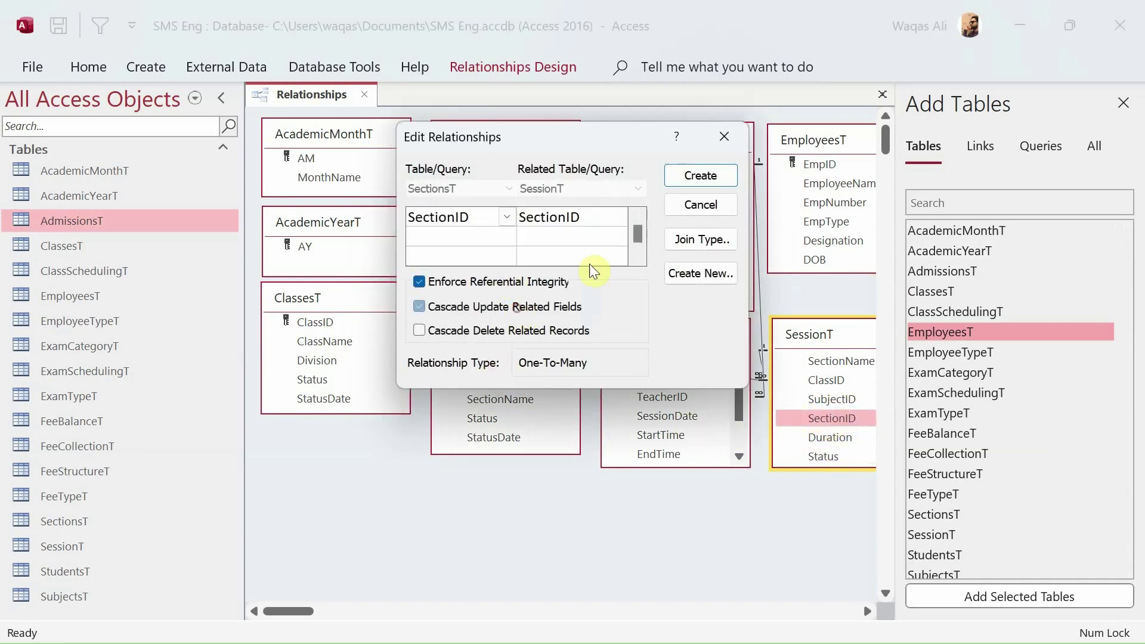
click(699, 174)
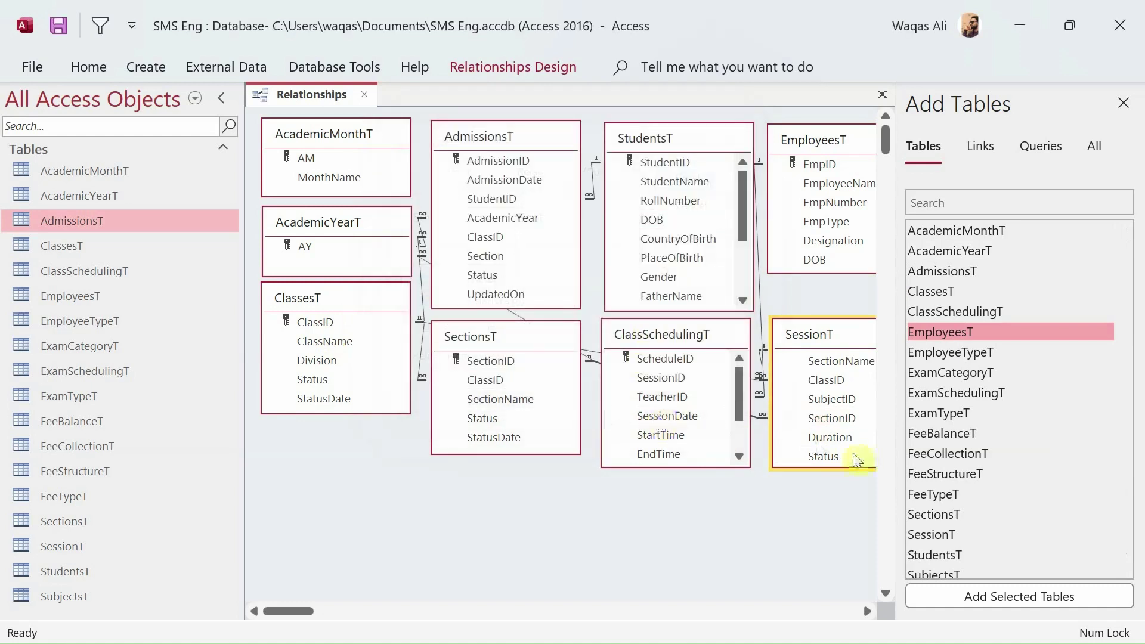
Lengthen SessionT down to its StatusDate field and move it up closer beneath EmployeesT.
drag(839, 468, 839, 507)
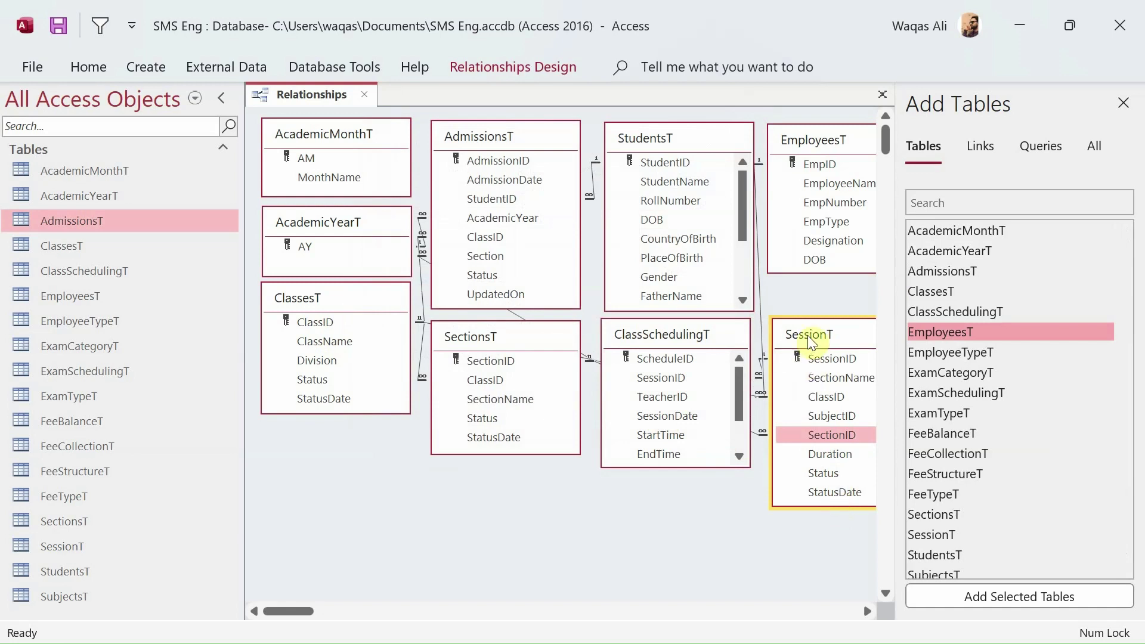
drag(809, 338, 805, 314)
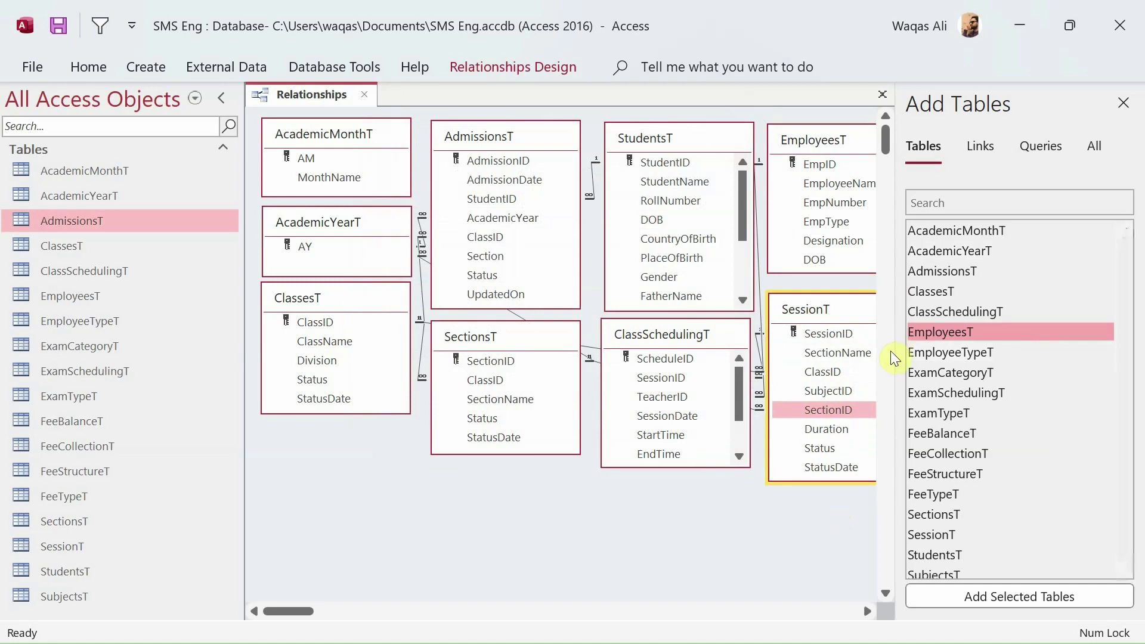
Add EmployeeTypeT to the diagram beside EmployeesT and shorten its box to fit its two fields.
scroll(835, 228, down, 3)
scroll(835, 228, up, 3)
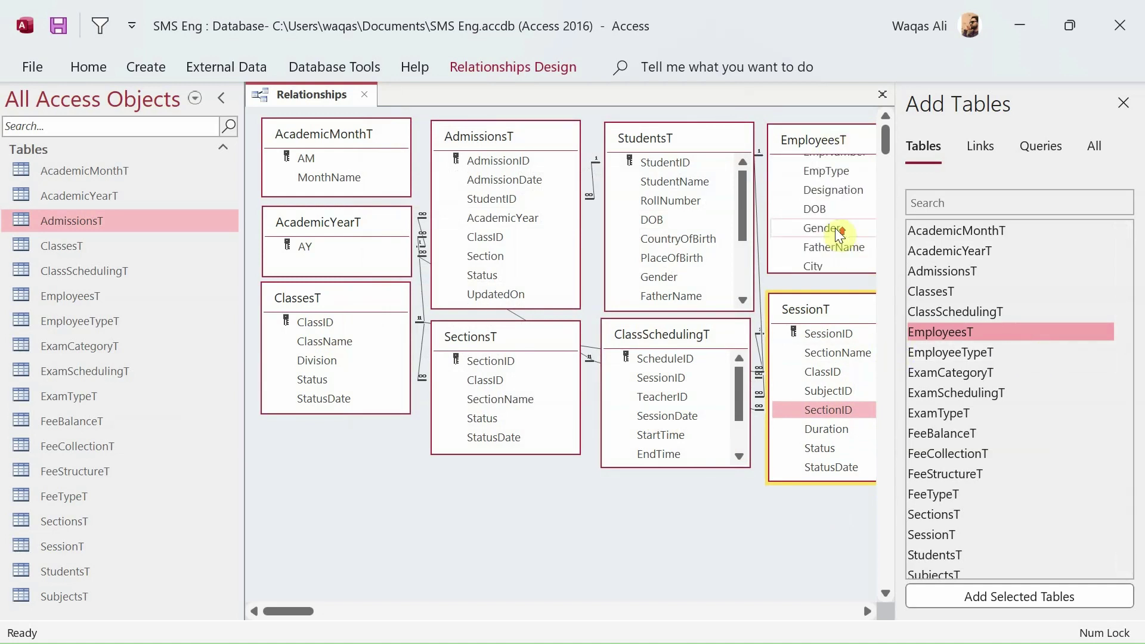
click(929, 352)
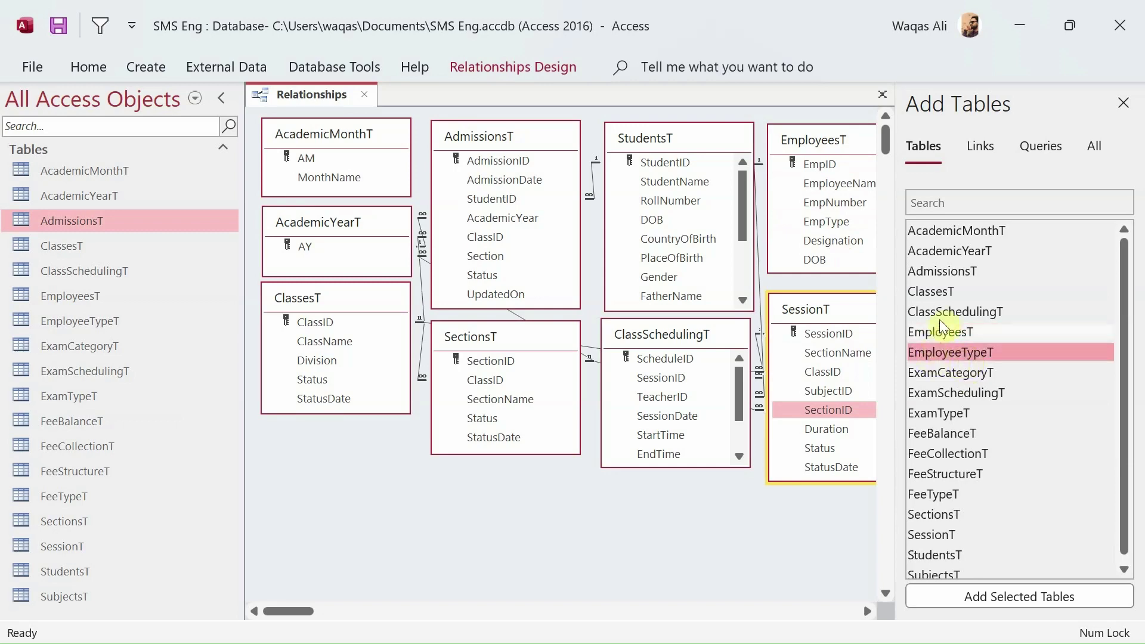
drag(291, 611, 320, 610)
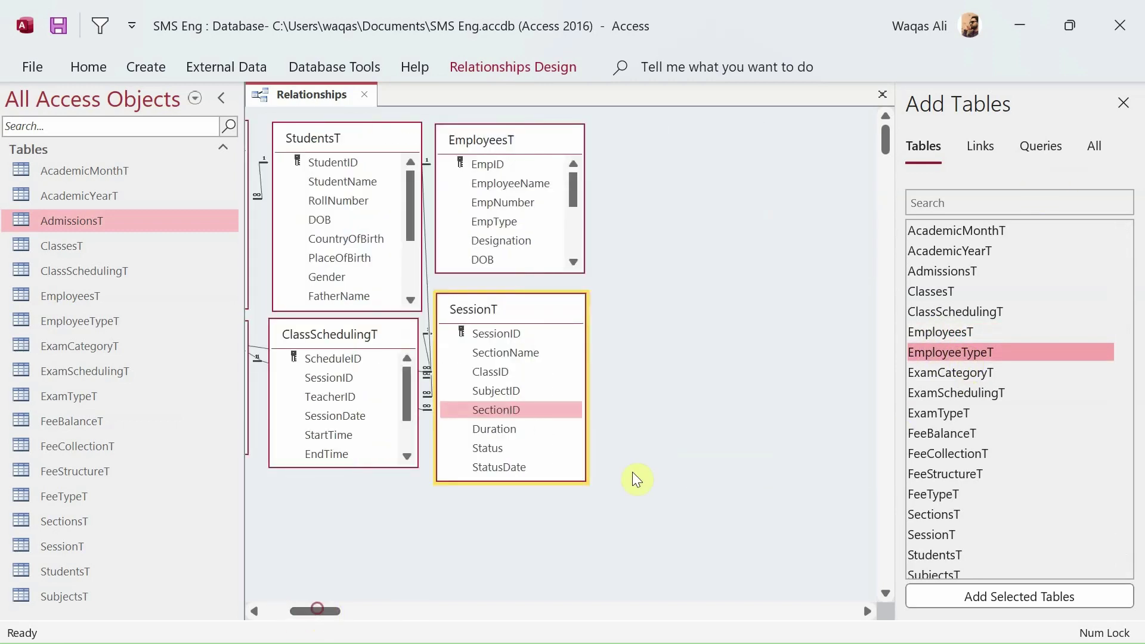
drag(984, 358, 844, 273)
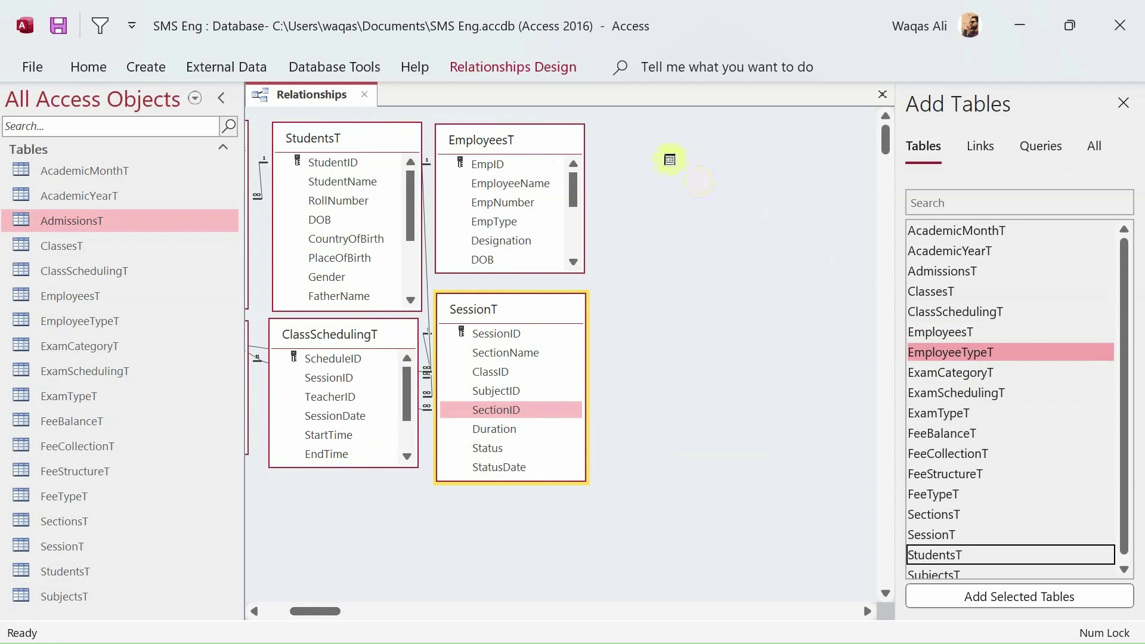
drag(674, 135, 640, 142)
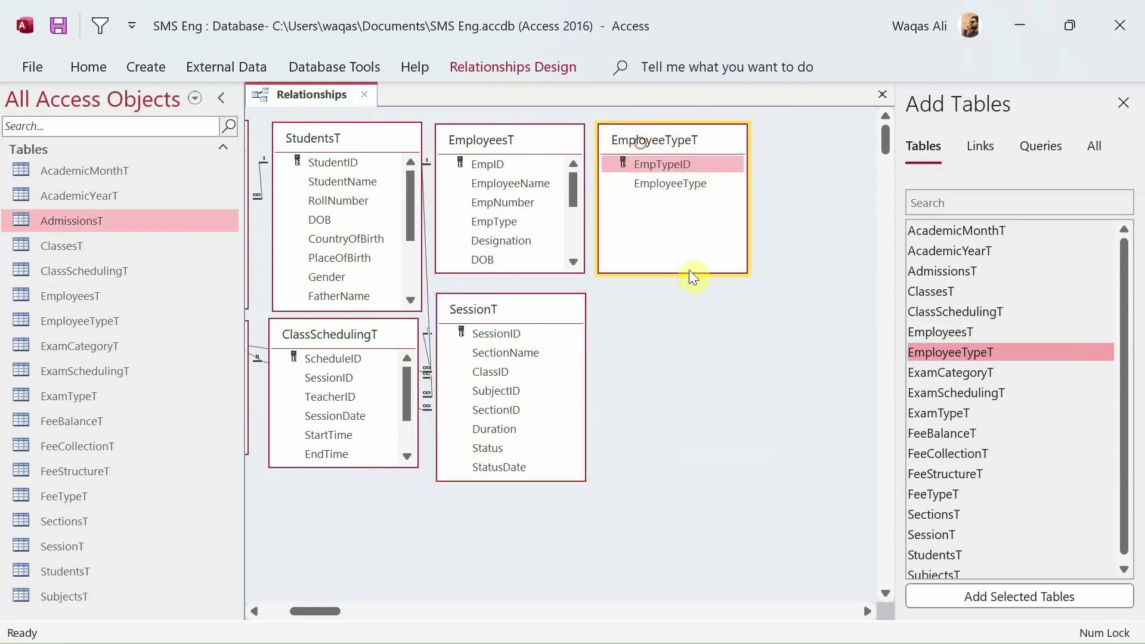
drag(691, 272, 691, 209)
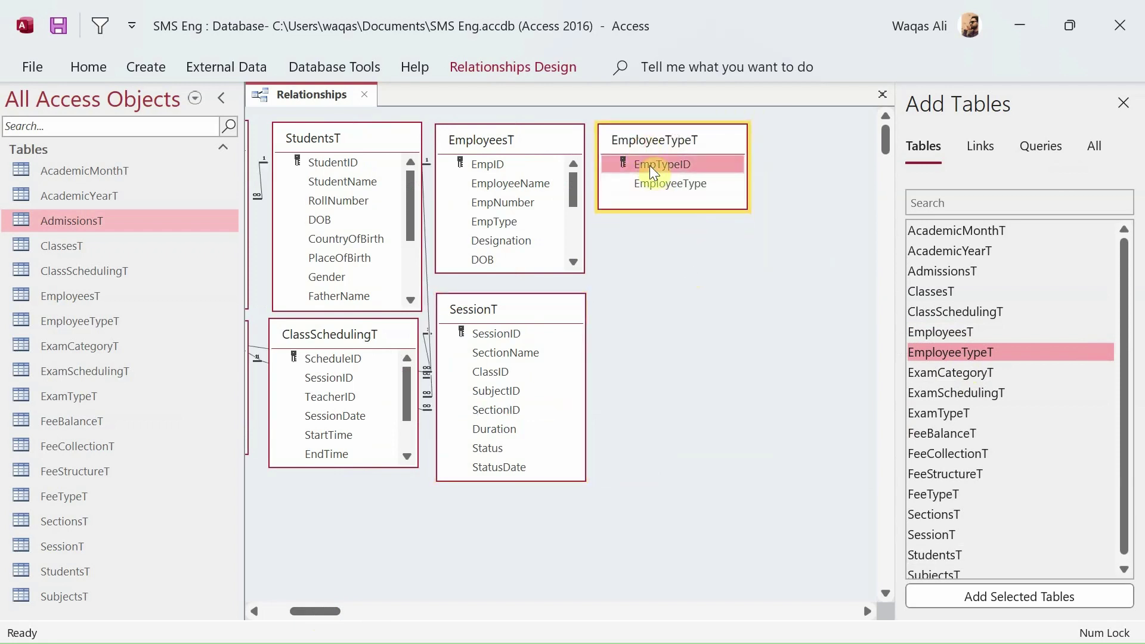
Relate EmpType in EmployeesT to EmpTypeID in EmployeeTypeT with Enforce Referential Integrity and Cascade Update Related Fields.
mouse_move(580, 203)
mouse_down()
mouse_move(580, 246)
mouse_move(574, 200)
mouse_up()
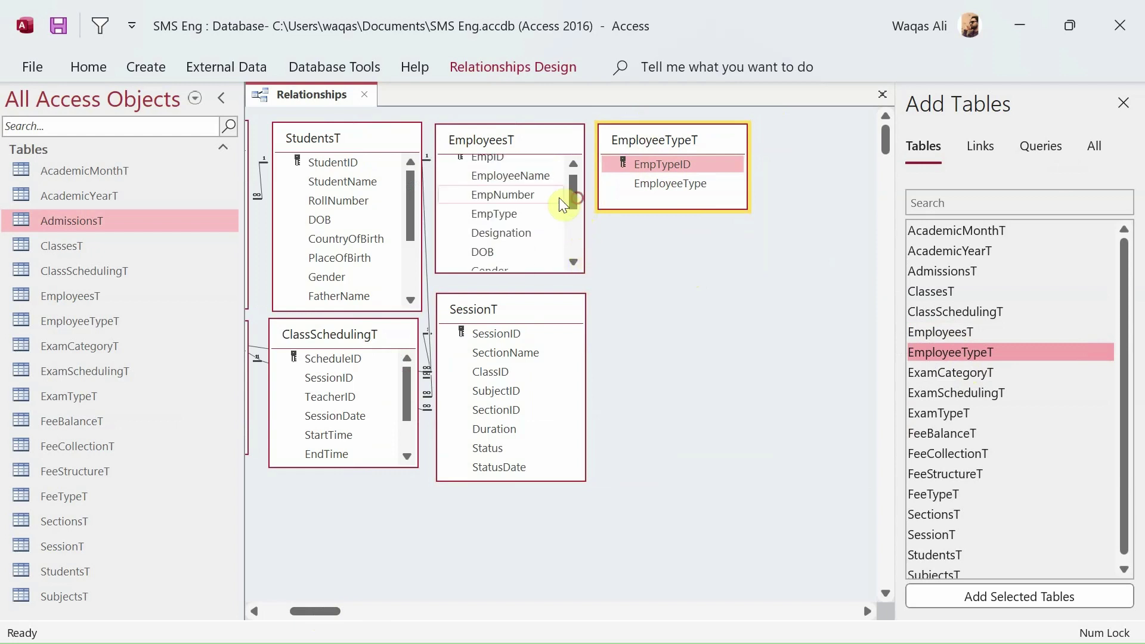
drag(493, 215, 656, 167)
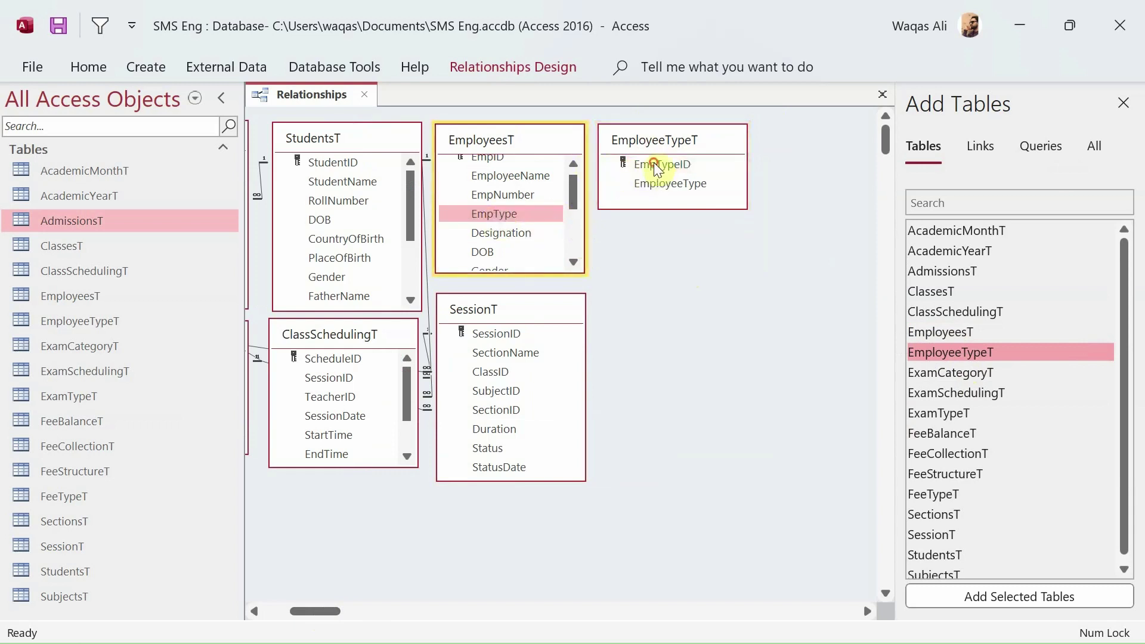
click(558, 283)
click(556, 307)
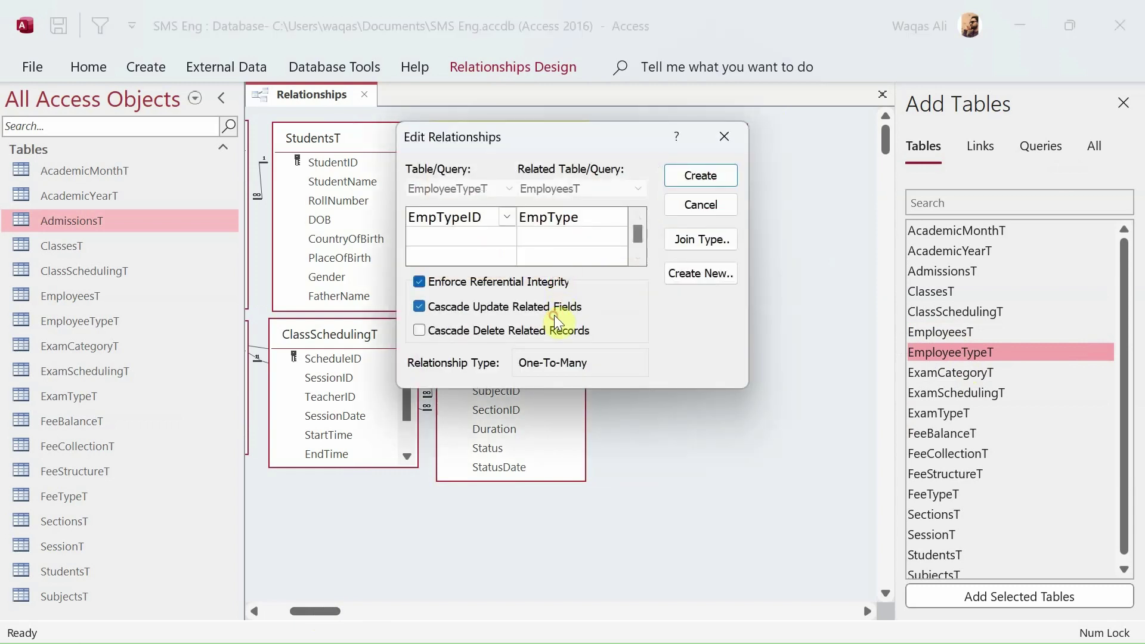
click(709, 182)
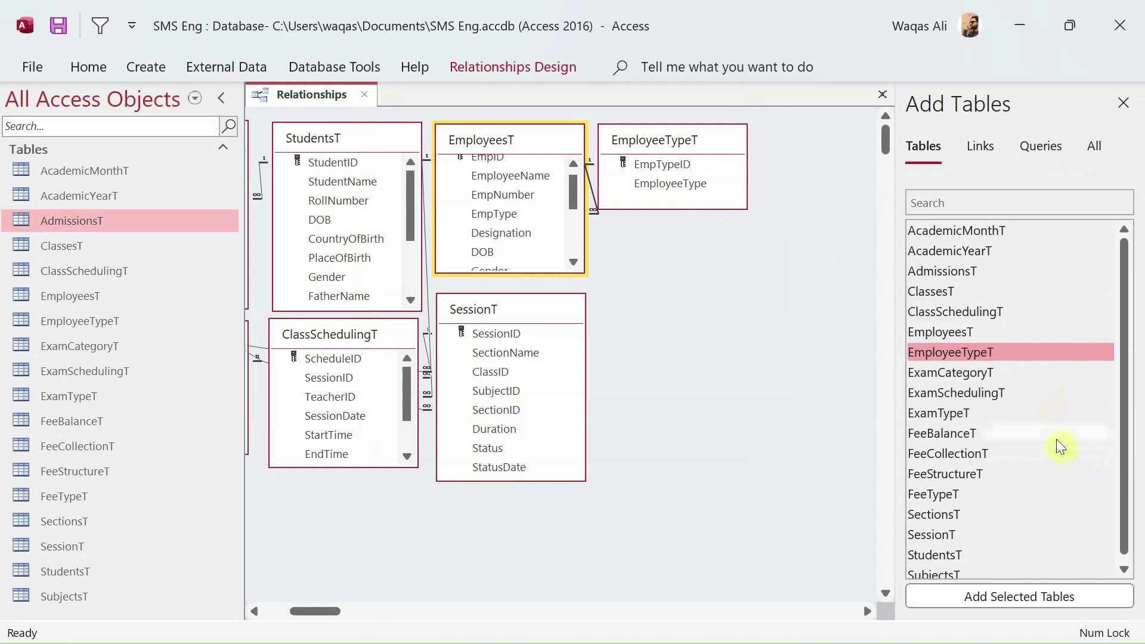
Add ExamCategoryT to the diagram beneath EmployeeTypeT and shorten its box to fit its fields.
click(946, 377)
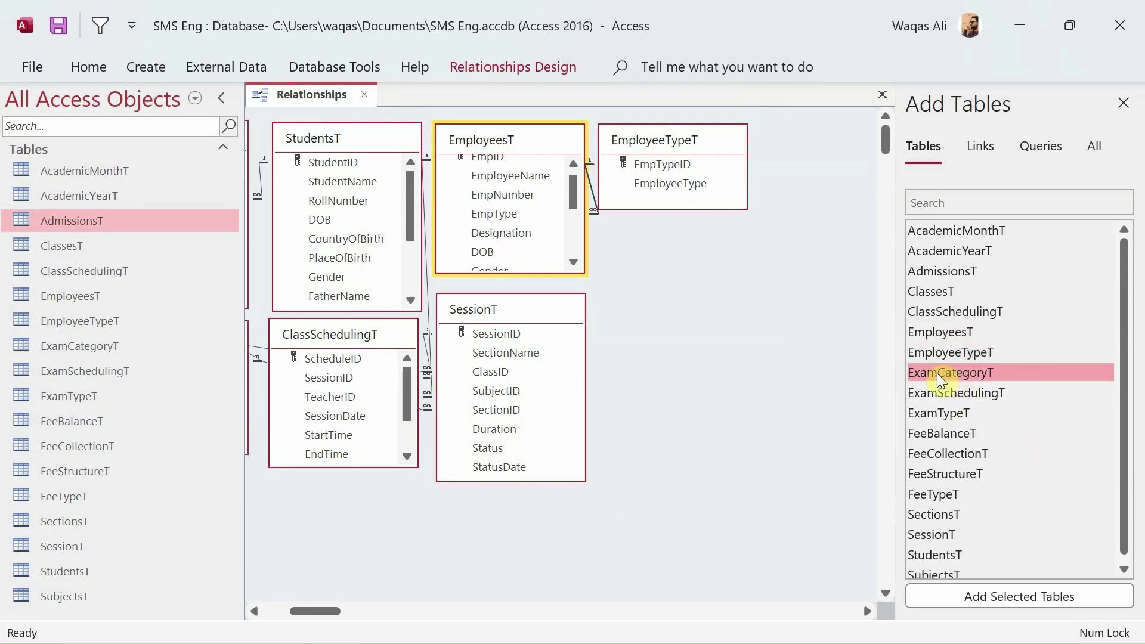
double_click(937, 374)
drag(753, 231, 719, 239)
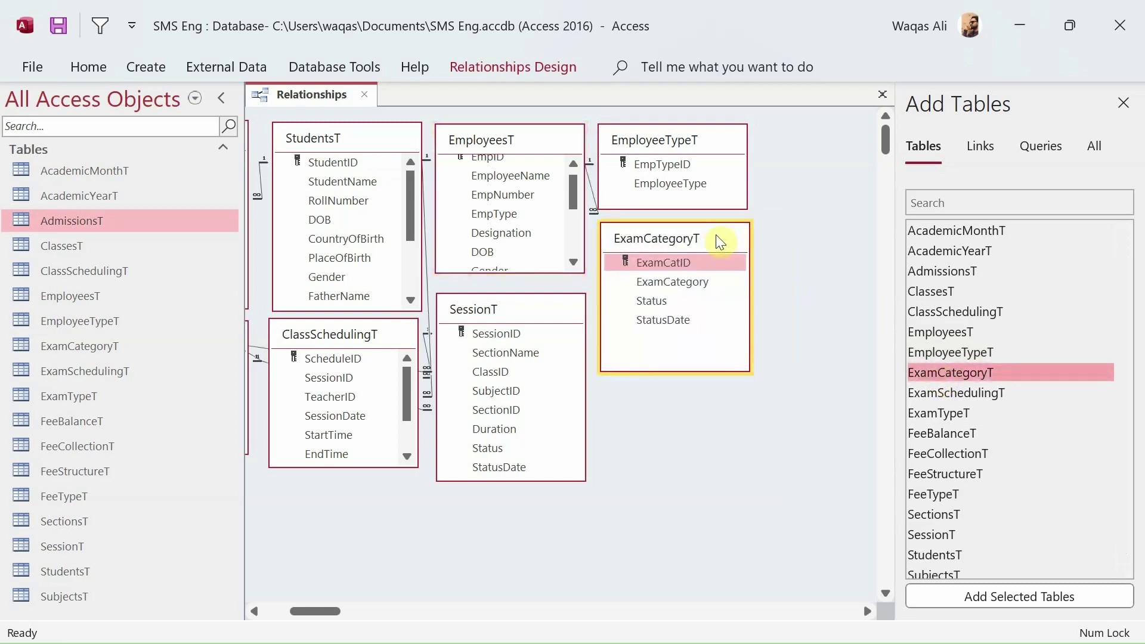
drag(678, 370, 678, 340)
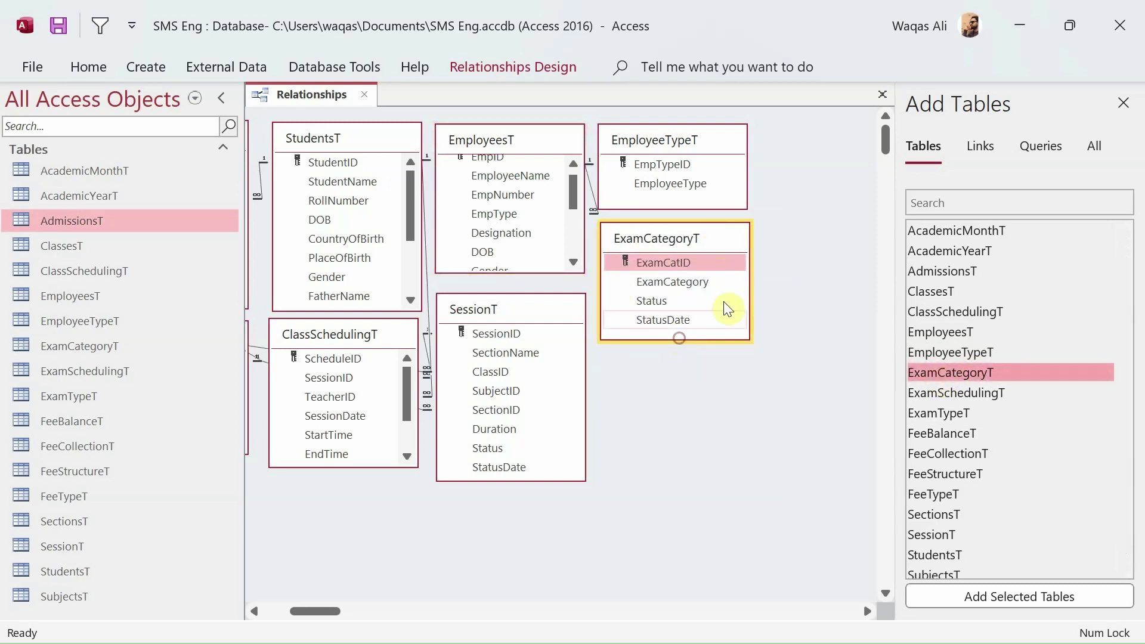
Add ExamSchedulingT beneath ExamCategoryT and relate its StudentID to StudentsT with Enforce Referential Integrity and Cascade Update Related Fields.
click(934, 393)
double_click(934, 393)
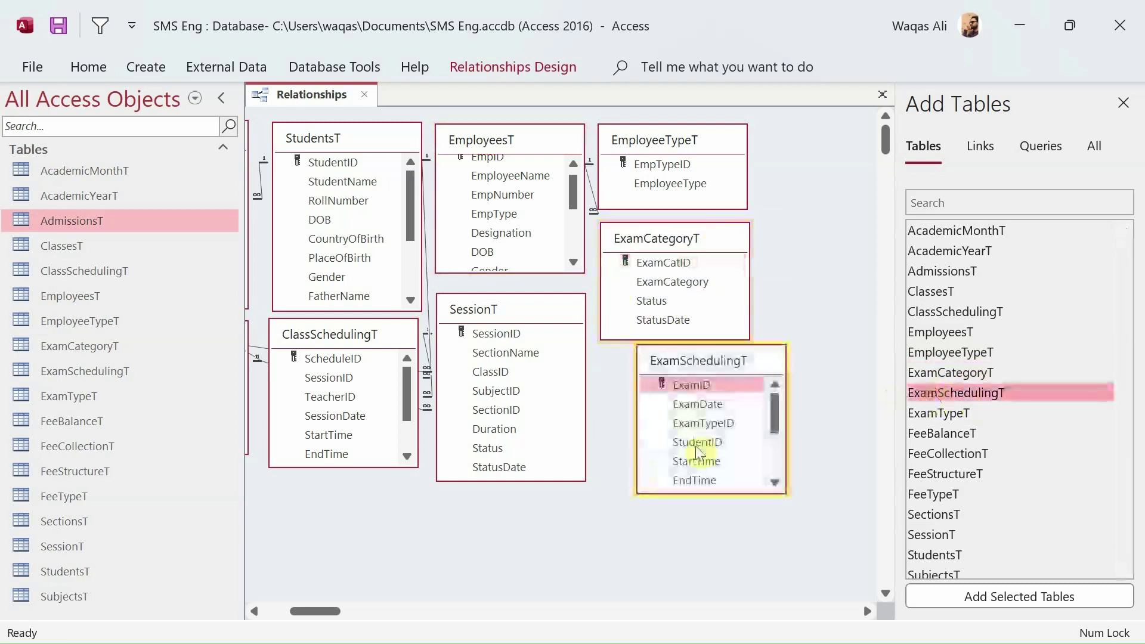
drag(696, 363, 678, 365)
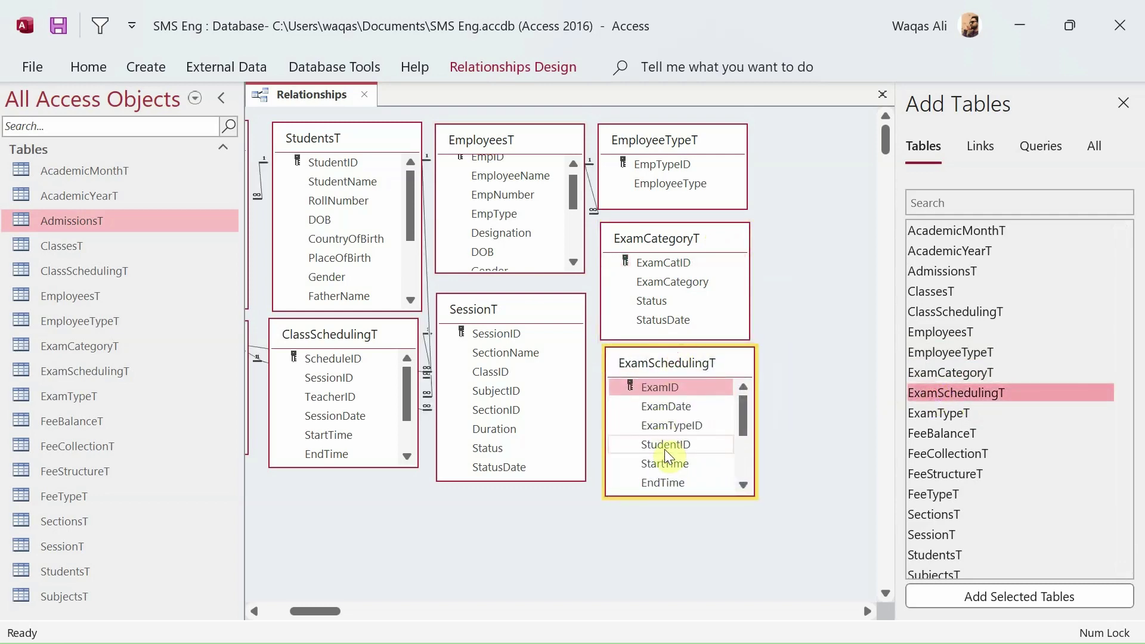
drag(665, 445, 333, 167)
click(481, 281)
click(498, 305)
click(732, 173)
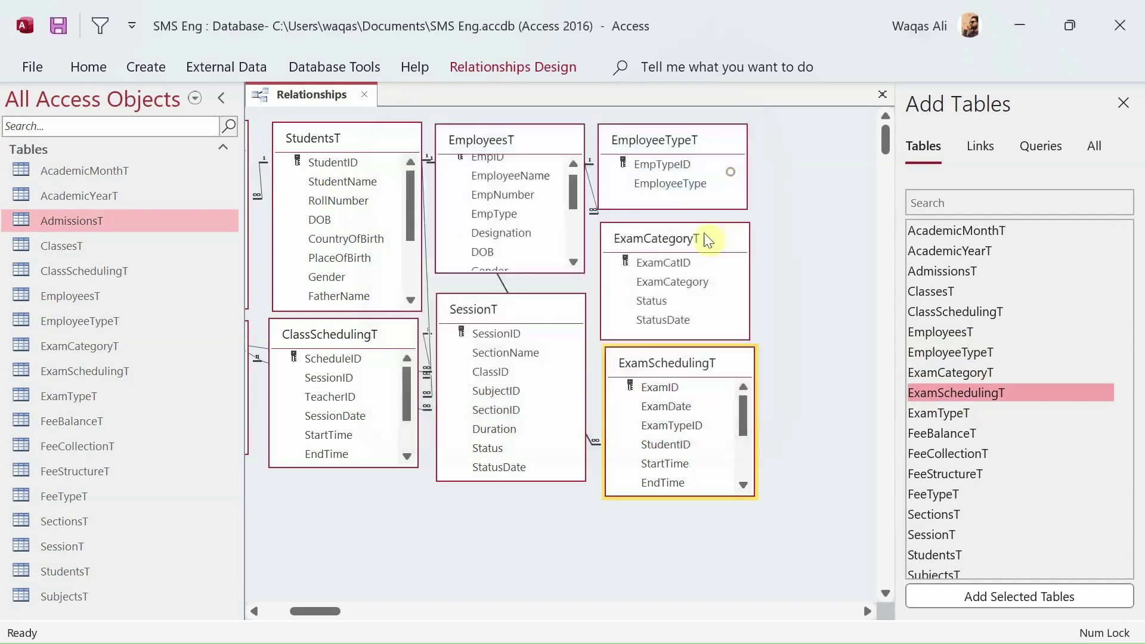
Add ExamTypeT beside ExamSchedulingT and relate their ExamTypeID fields with Enforce Referential Integrity and Cascade Update Related Fields.
click(696, 425)
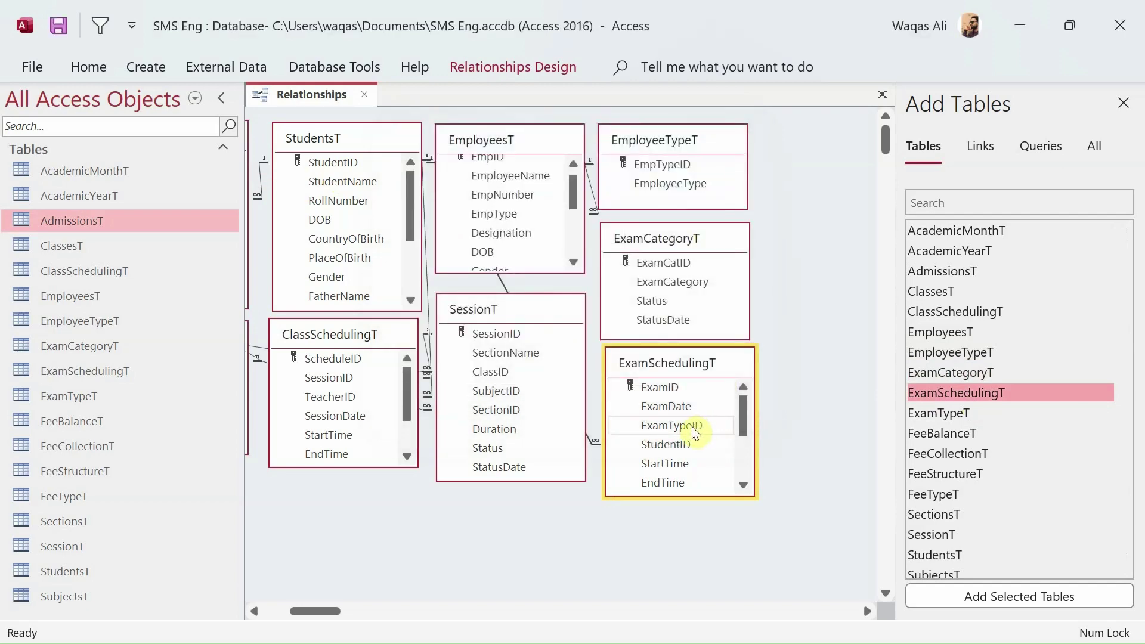
click(933, 414)
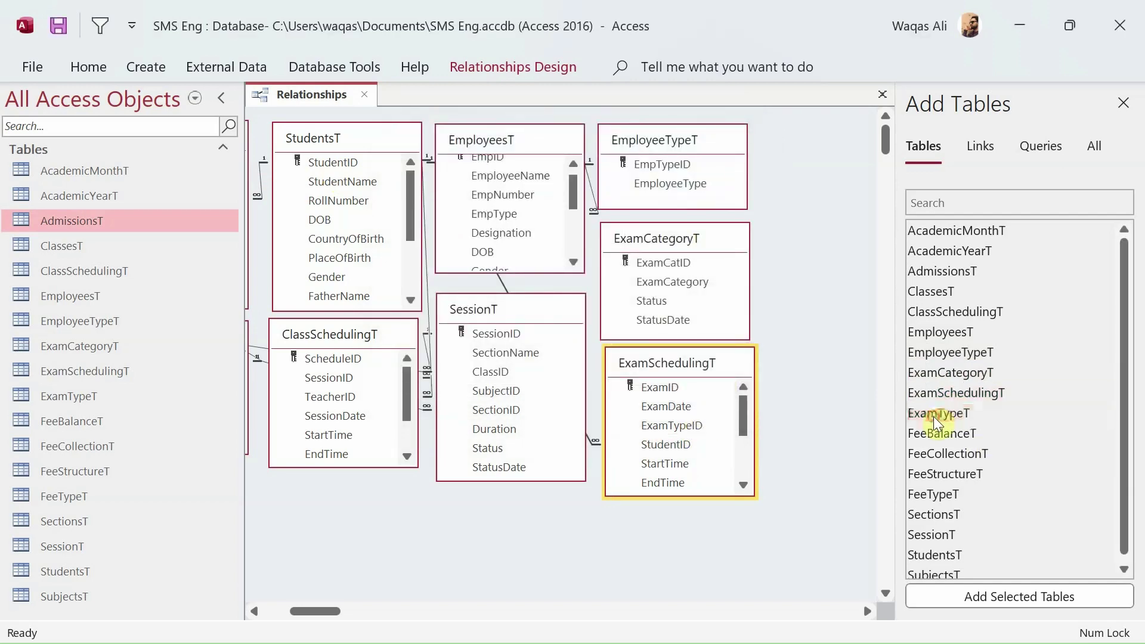
drag(933, 416, 672, 427)
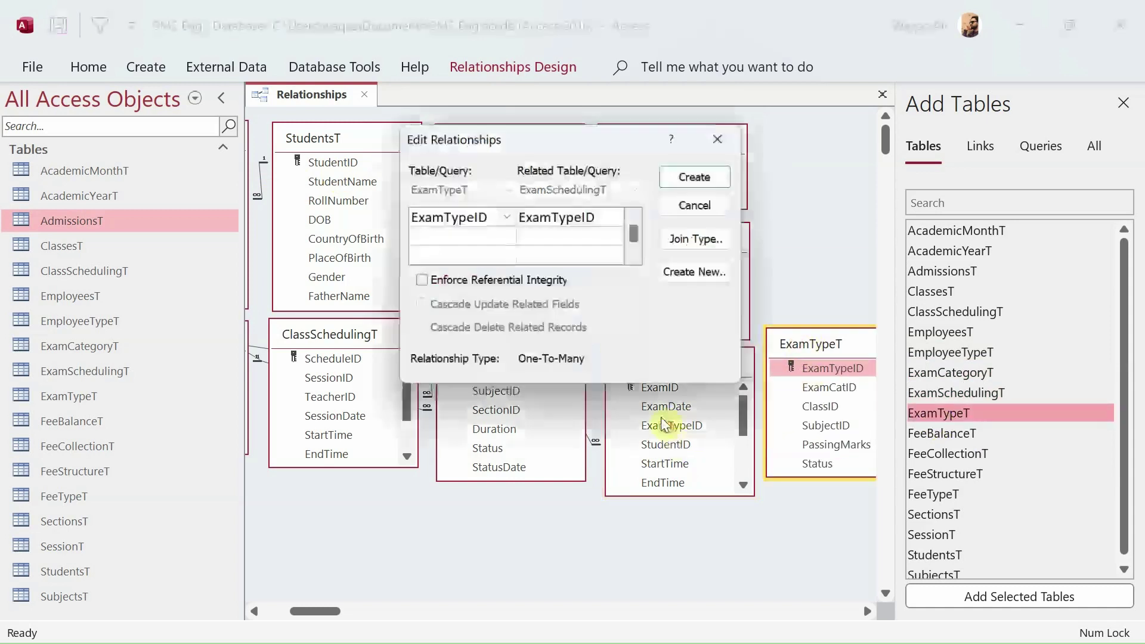
click(512, 281)
click(524, 327)
click(528, 312)
click(531, 331)
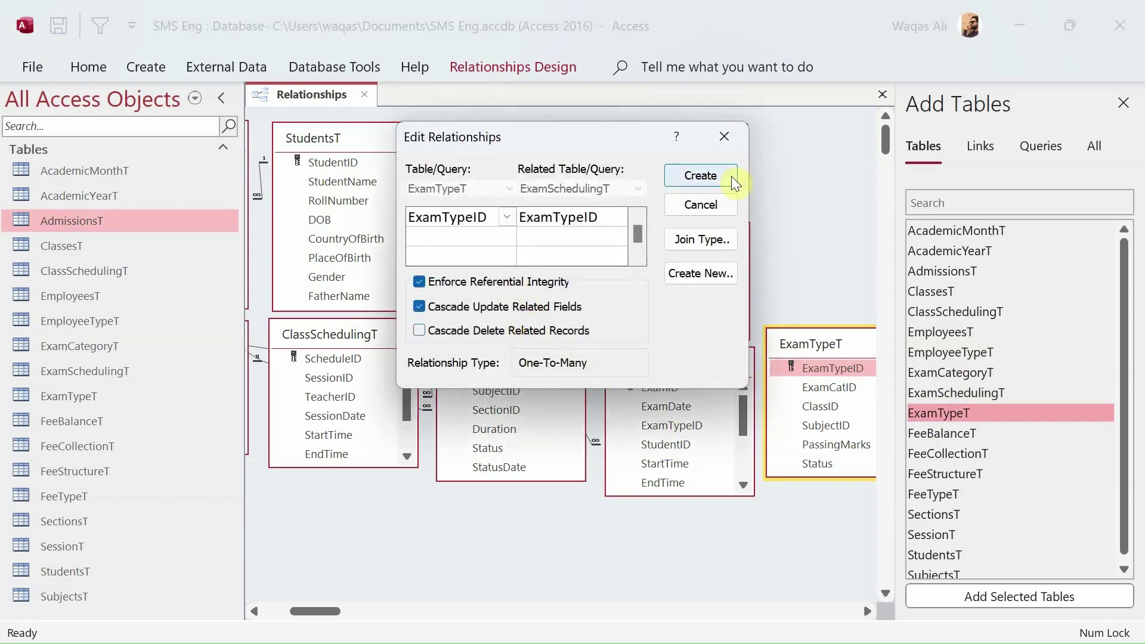
click(732, 176)
Lengthen ExamSchedulingT down to its ObtainedMarks field and align ExamTypeT beside it in the diagram.
drag(780, 359, 790, 370)
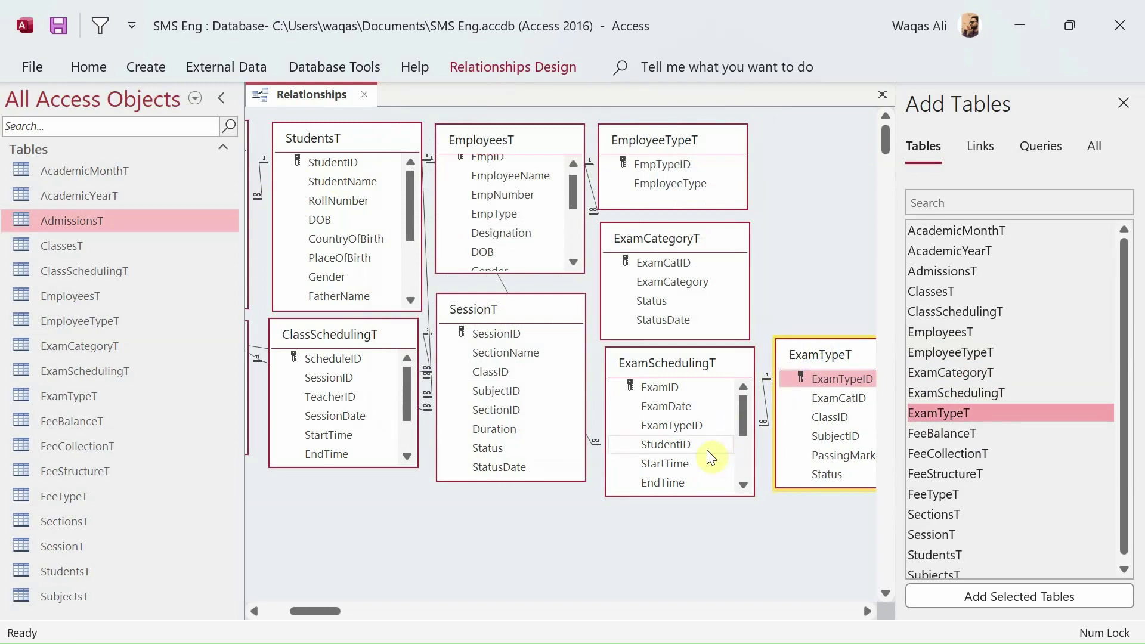
drag(695, 497, 691, 534)
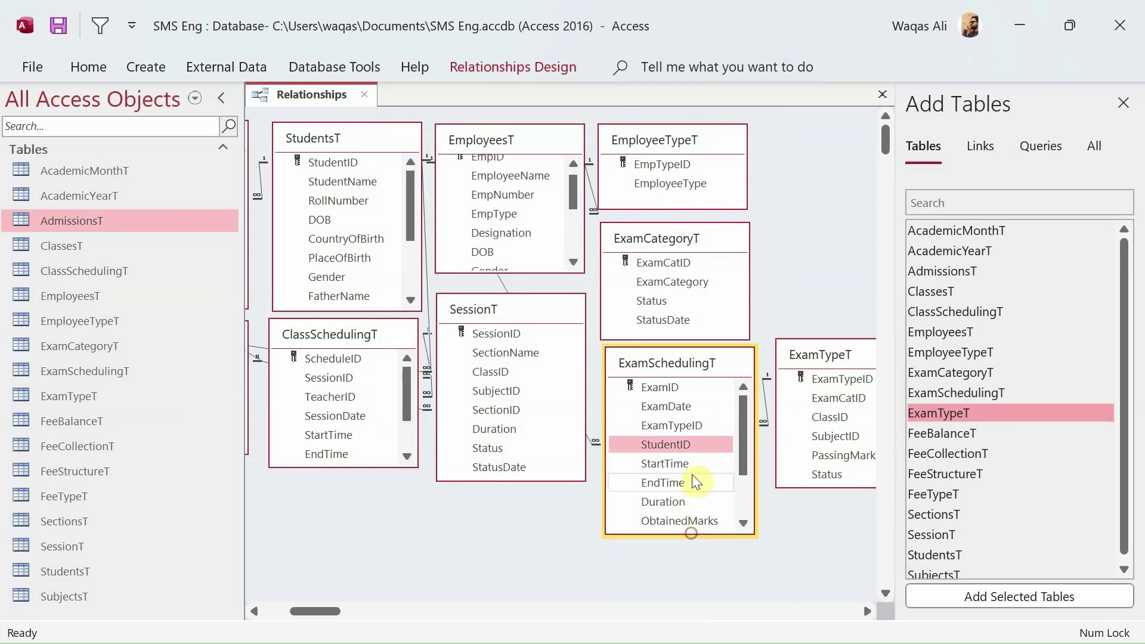
drag(798, 361, 802, 368)
drag(845, 442, 852, 411)
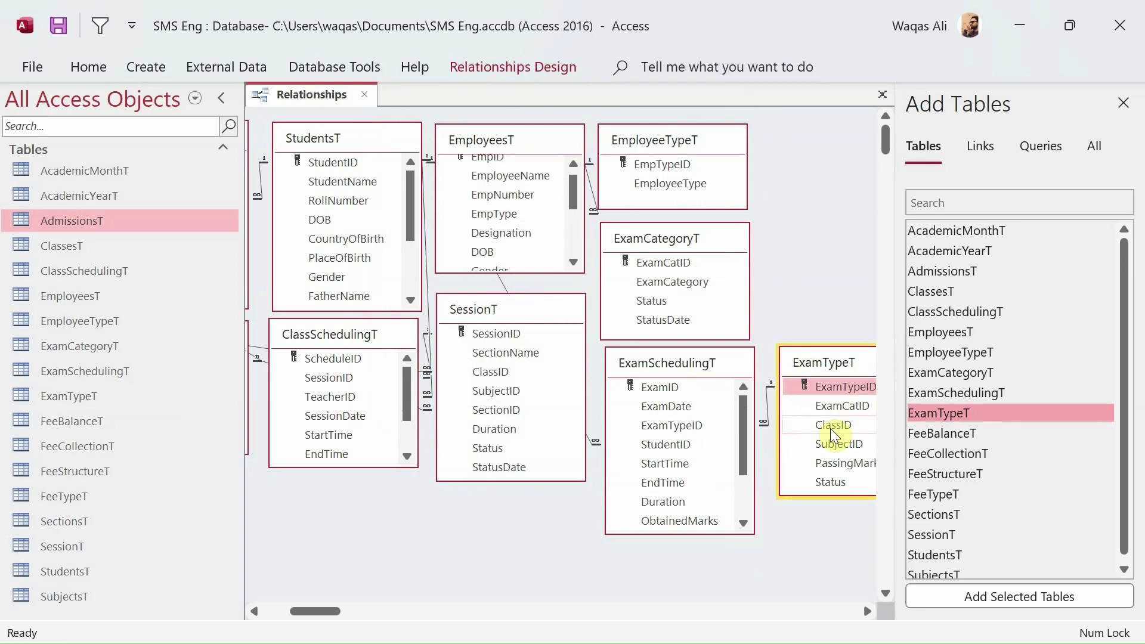
Relate ExamCatID in ExamTypeT to ExamCatID in ExamCategoryT with Enforce Referential Integrity and Cascade Update Related Fields.
drag(829, 408, 673, 263)
click(543, 283)
click(525, 308)
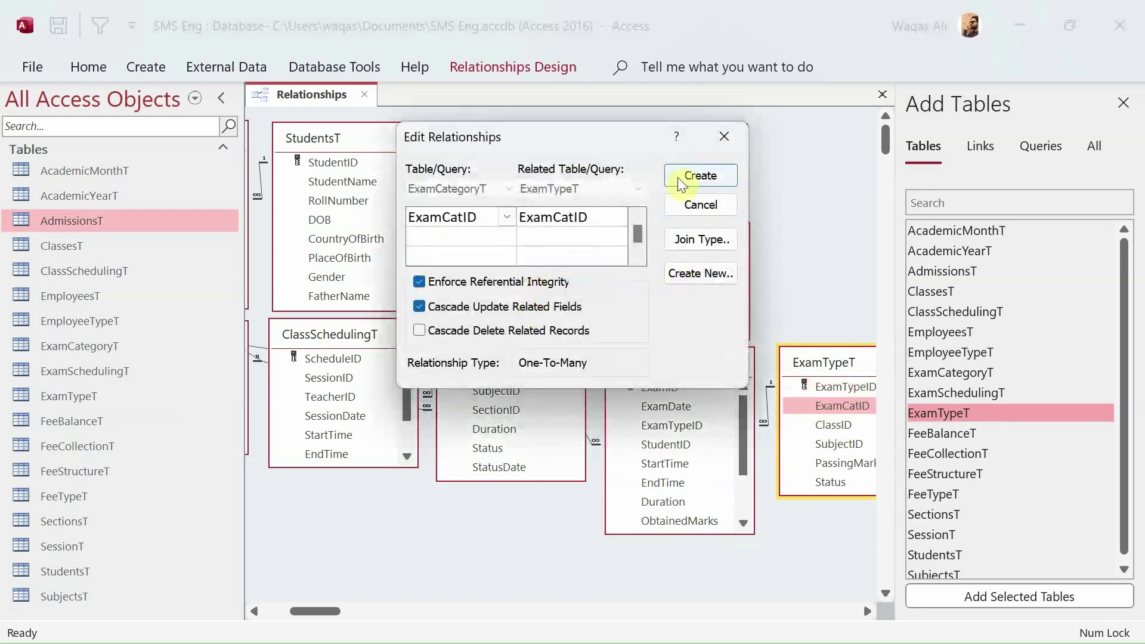
click(677, 177)
Narrow the list of available tables and move ExamTypeT directly beneath ClassesT in the diagram.
click(832, 424)
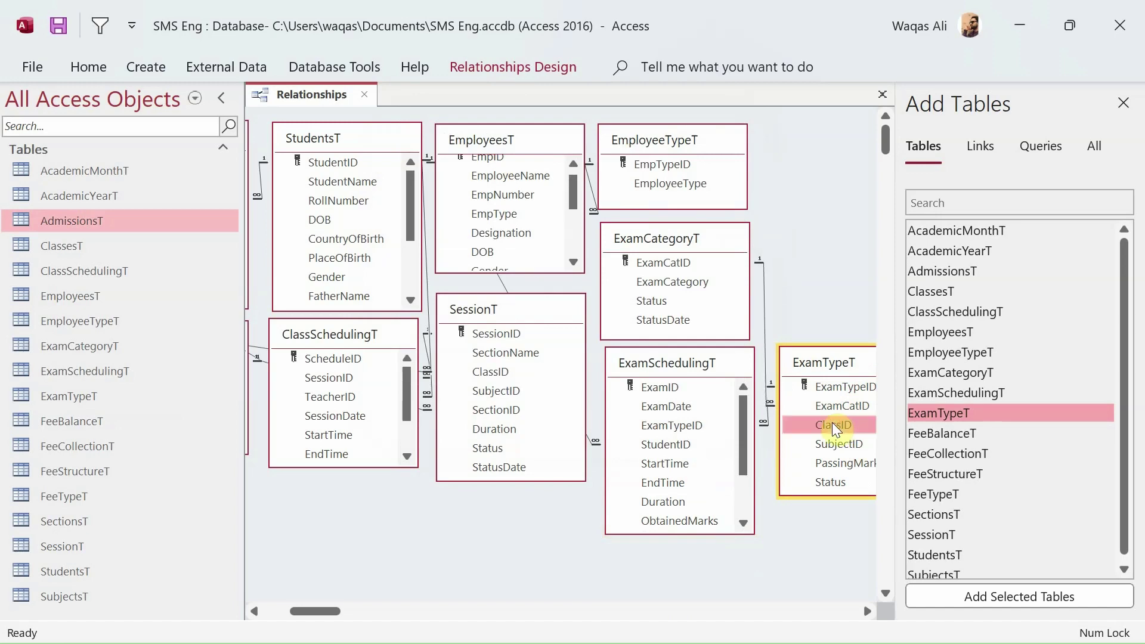
drag(304, 614, 293, 614)
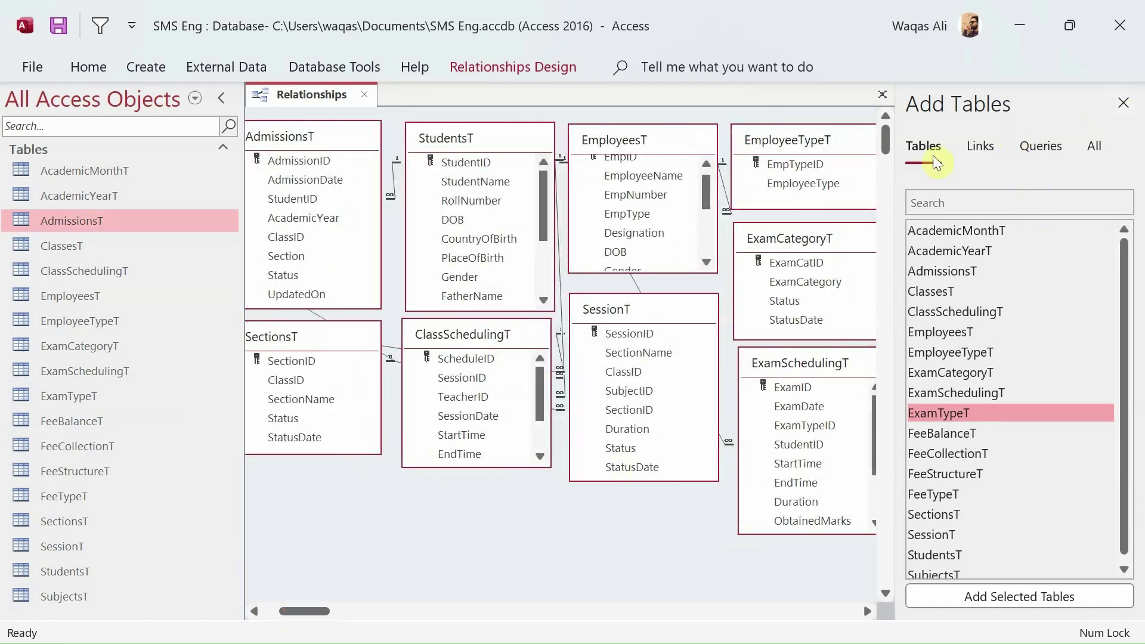
drag(897, 203, 1002, 199)
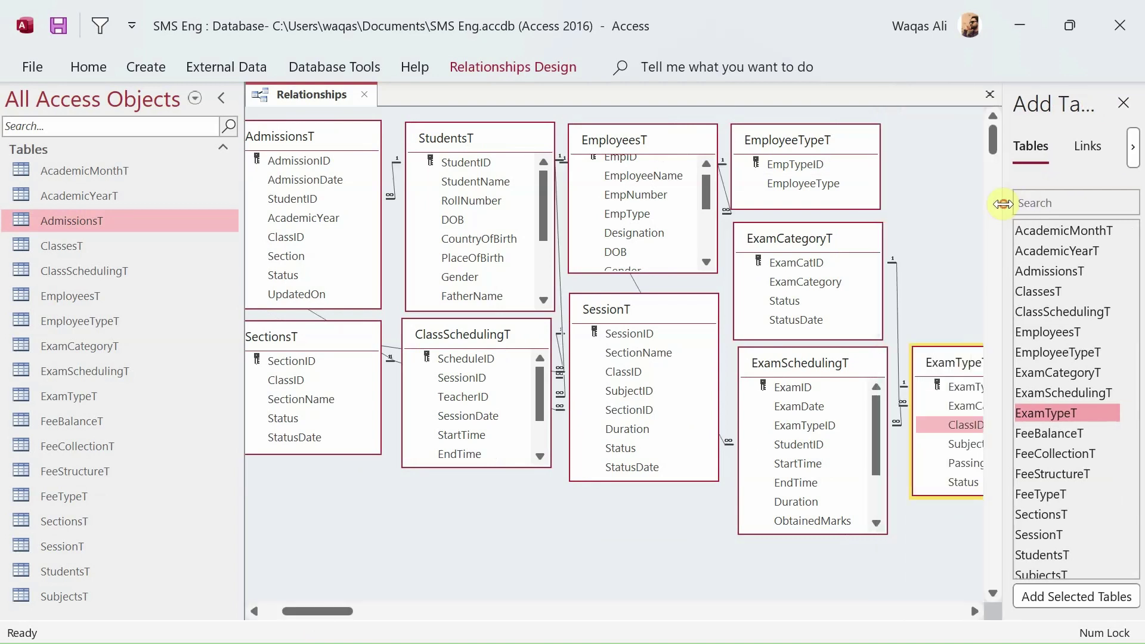
drag(940, 425, 915, 414)
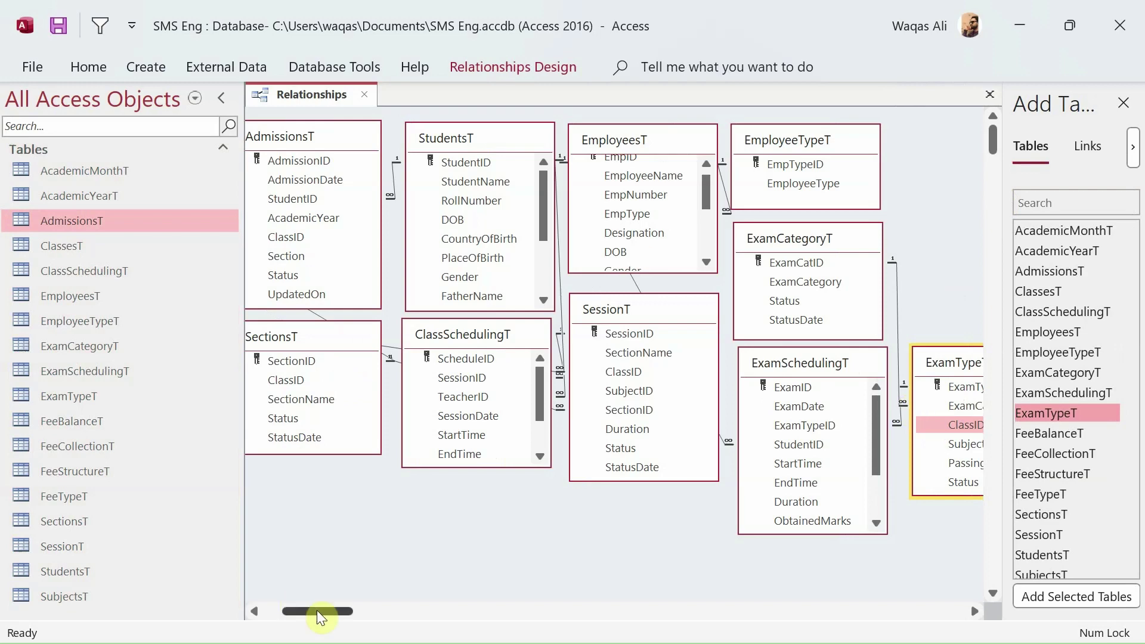
drag(320, 618, 307, 614)
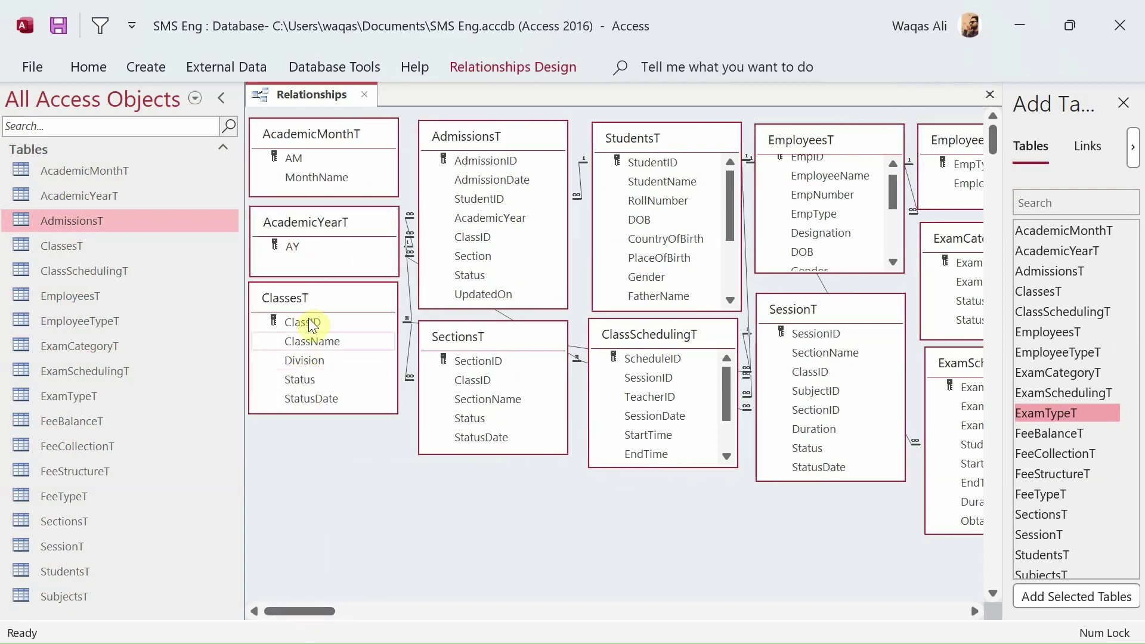
drag(310, 613, 364, 612)
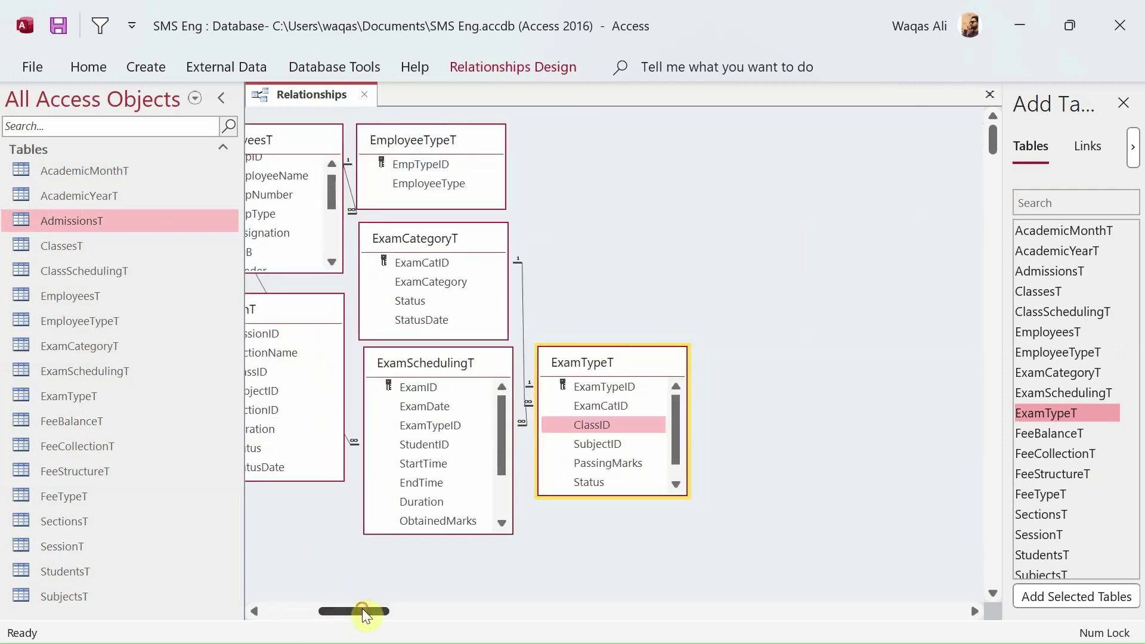
drag(584, 364, 254, 506)
drag(333, 611, 288, 624)
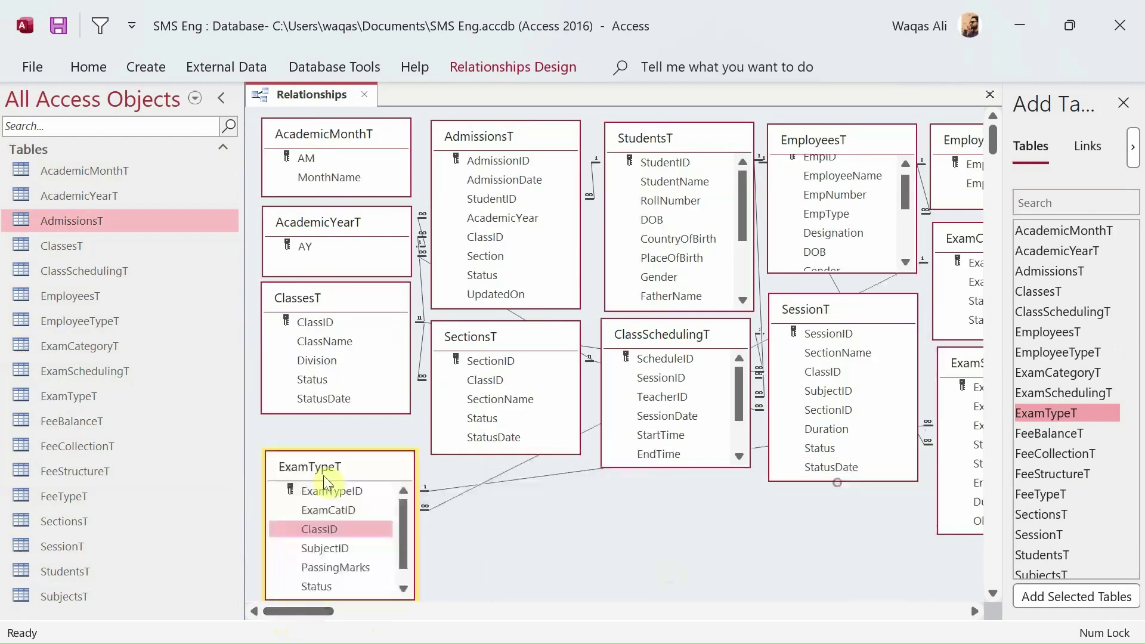
drag(323, 477, 323, 450)
Relate ClassID in ClassesT to ClassID in ExamTypeT with Enforce Referential Integrity and Cascade Update Related Fields.
drag(317, 323, 328, 506)
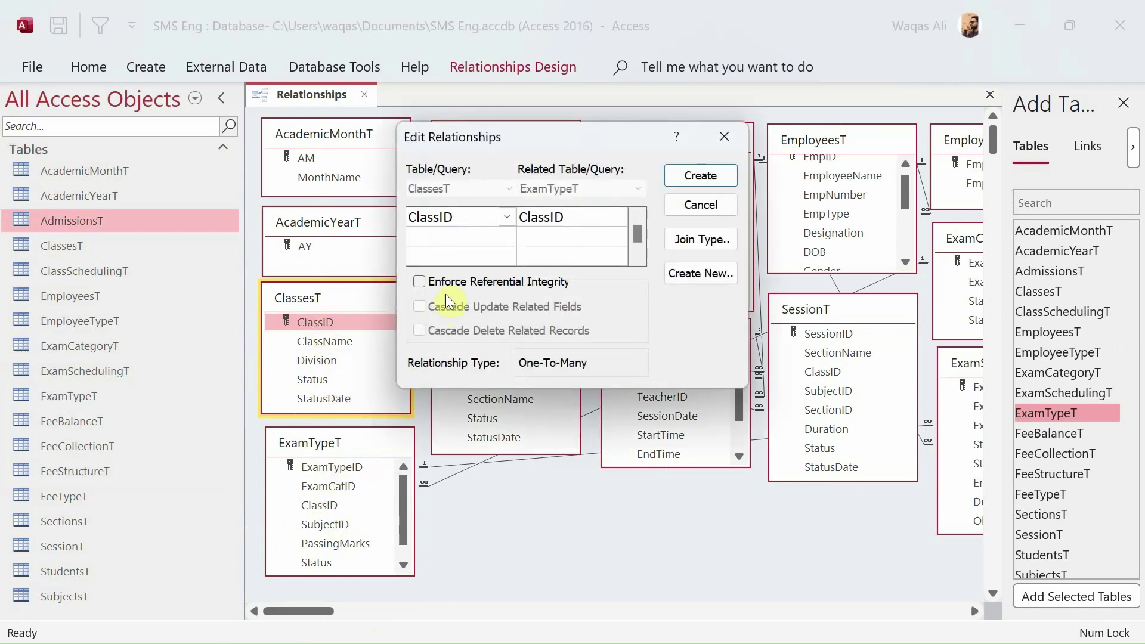
click(452, 282)
click(448, 307)
click(698, 177)
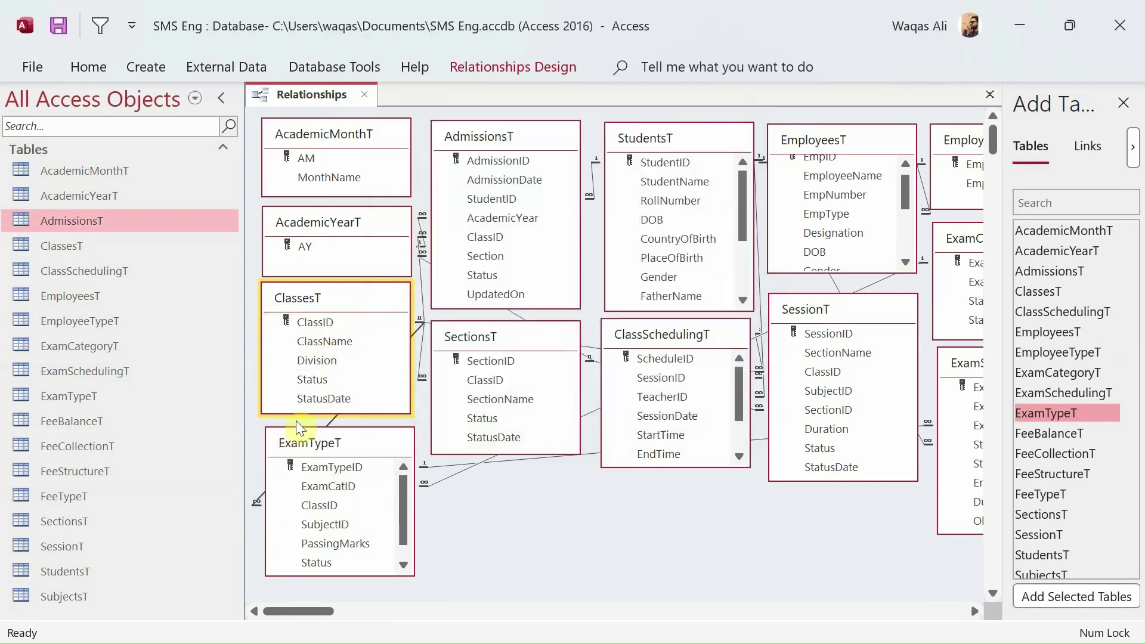
Shift SectionsT slightly and add SubjectsT to the diagram beneath it.
click(513, 357)
mouse_move(517, 353)
mouse_down()
mouse_move(519, 381)
mouse_move(534, 365)
mouse_move(503, 374)
mouse_move(332, 524)
mouse_move(337, 543)
mouse_up()
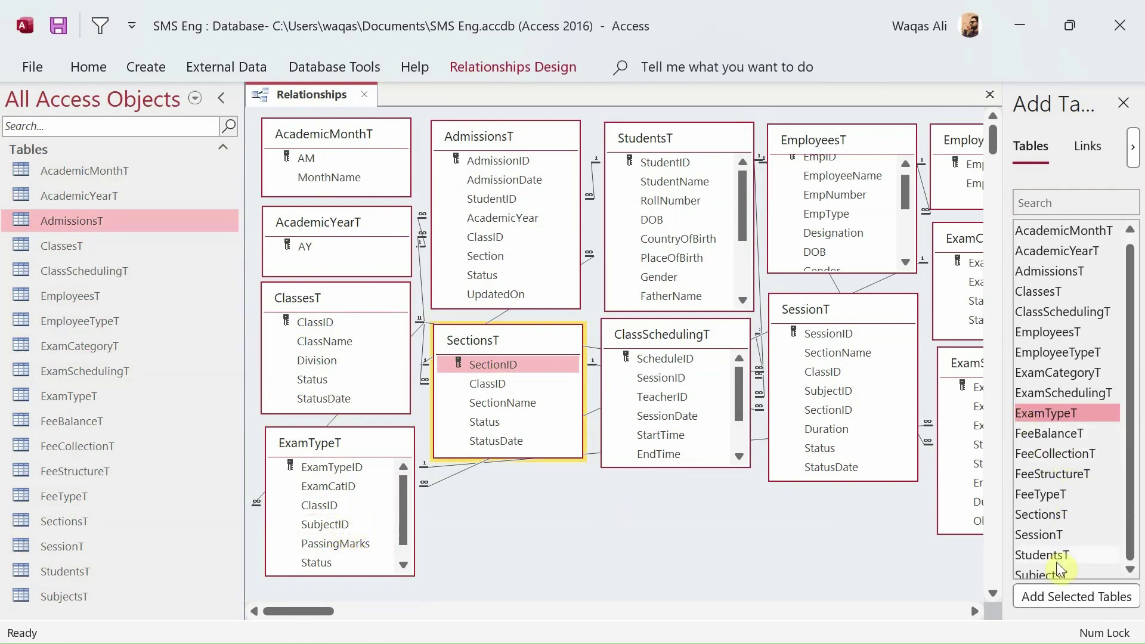
drag(1037, 572, 632, 510)
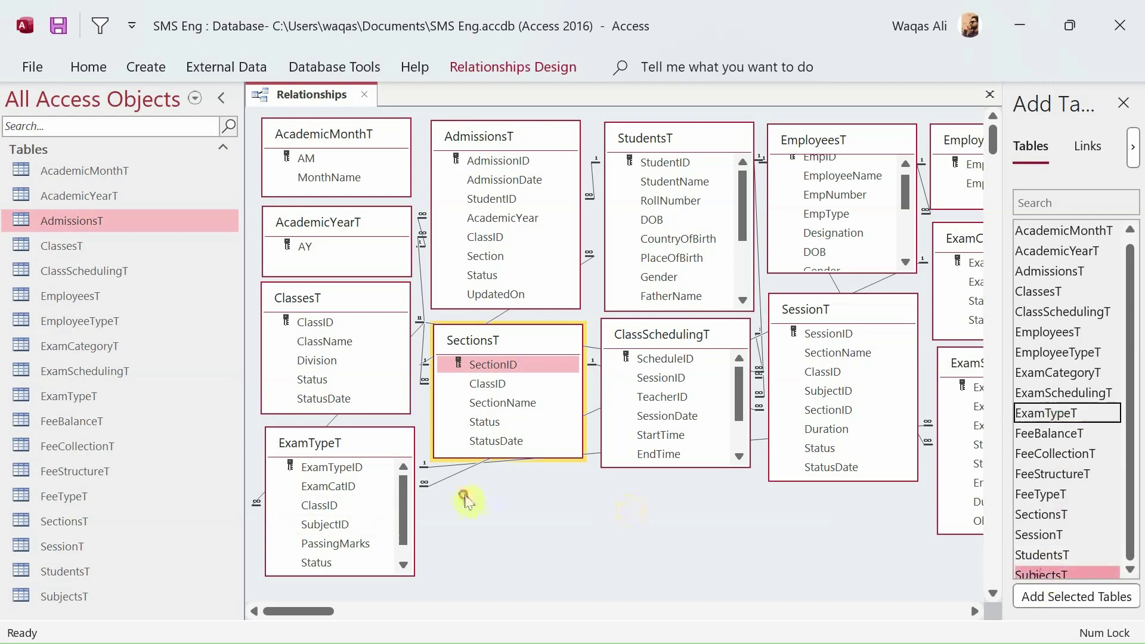
drag(465, 501, 466, 502)
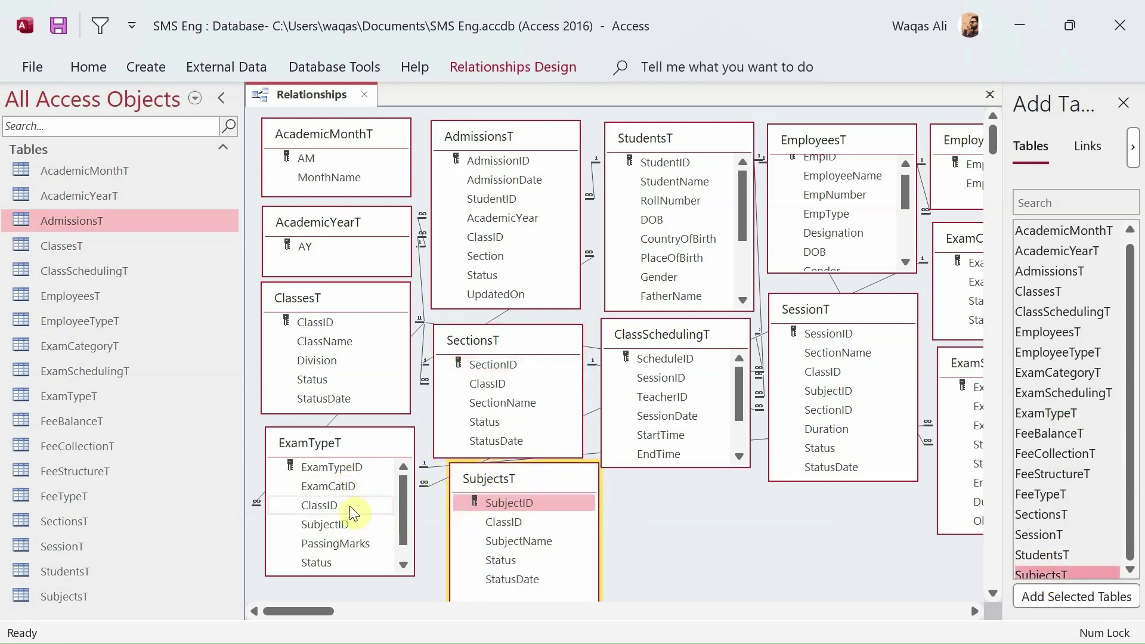
Relate SubjectID in ExamTypeT to SubjectsT with Enforce Referential Integrity and Cascade Update Related Fields, and align SubjectsT beneath SectionsT.
drag(335, 525, 505, 505)
click(522, 291)
click(524, 306)
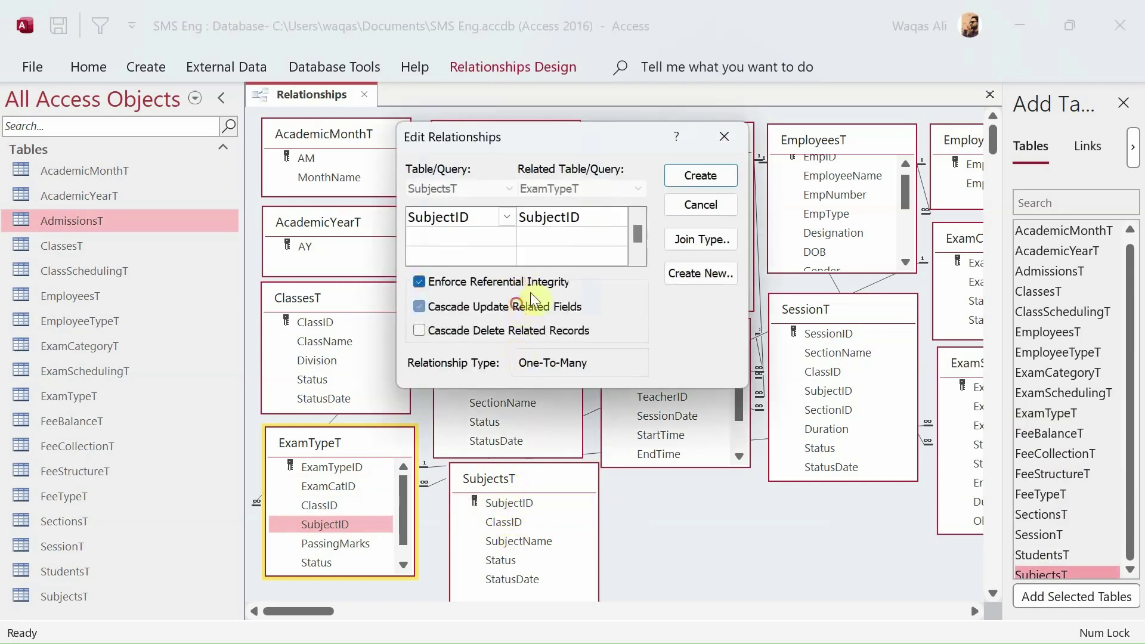
click(701, 178)
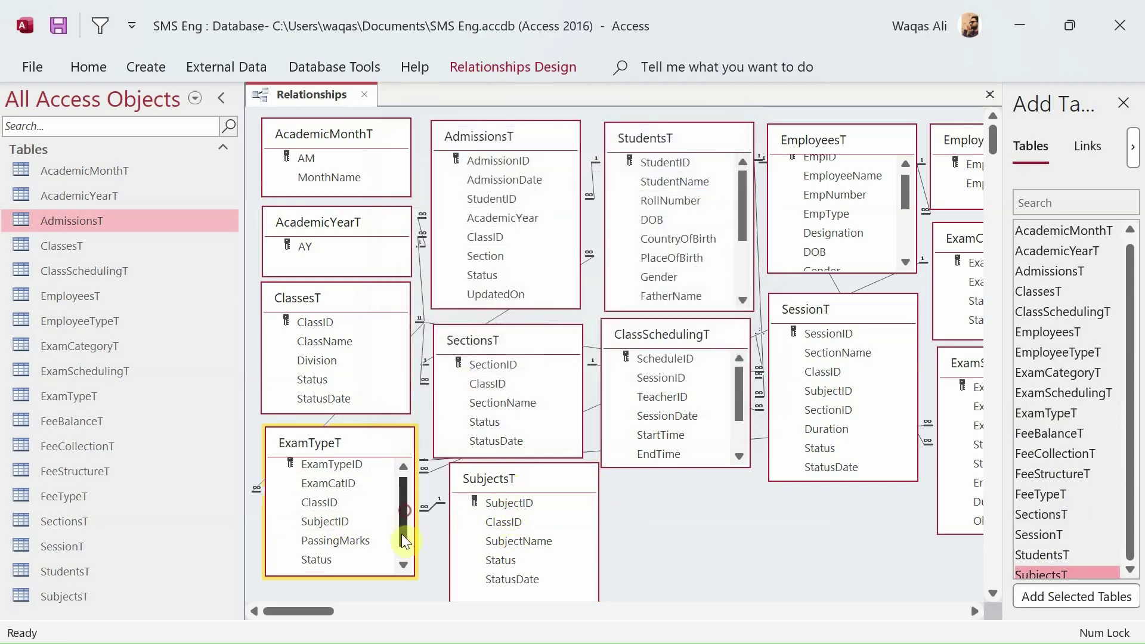
mouse_move(536, 480)
mouse_down()
mouse_move(601, 451)
mouse_move(521, 478)
mouse_move(538, 448)
mouse_move(542, 493)
mouse_up()
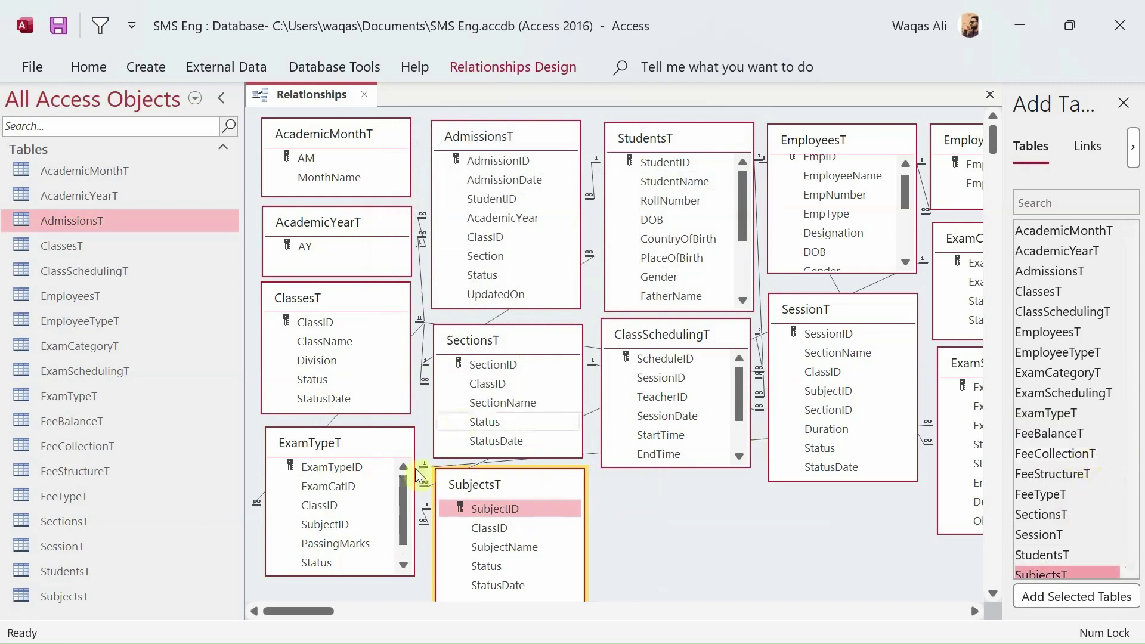
Add FeeBalanceT beneath ClassSchedulingT and relate its StudentID to StudentID in StudentsT with Enforce Referential Integrity.
double_click(1051, 434)
drag(701, 494, 681, 477)
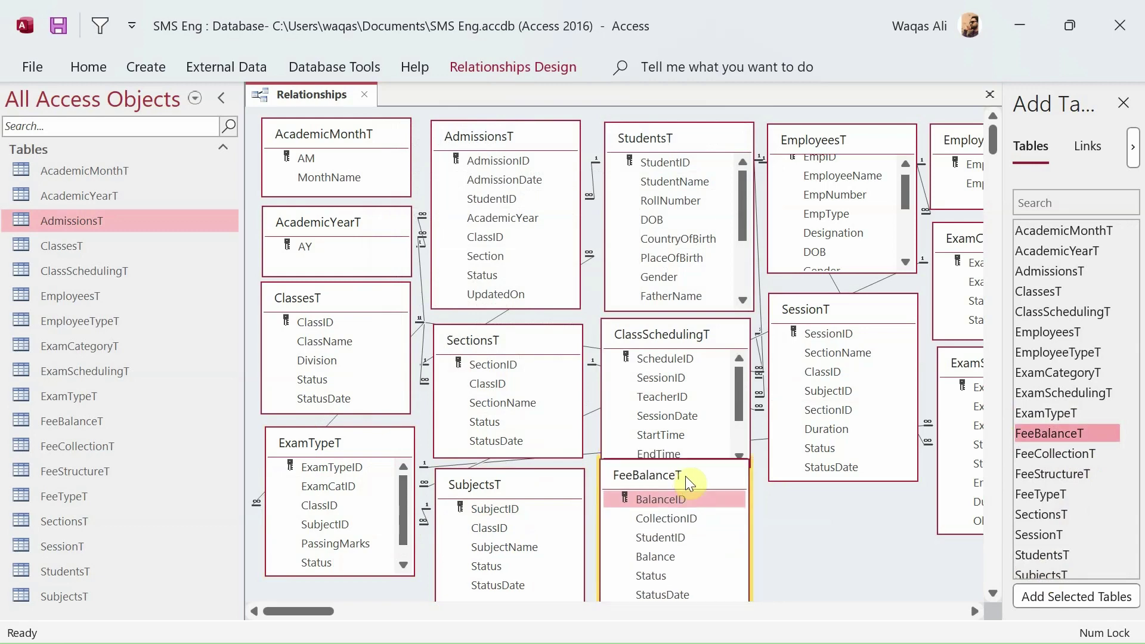
click(660, 544)
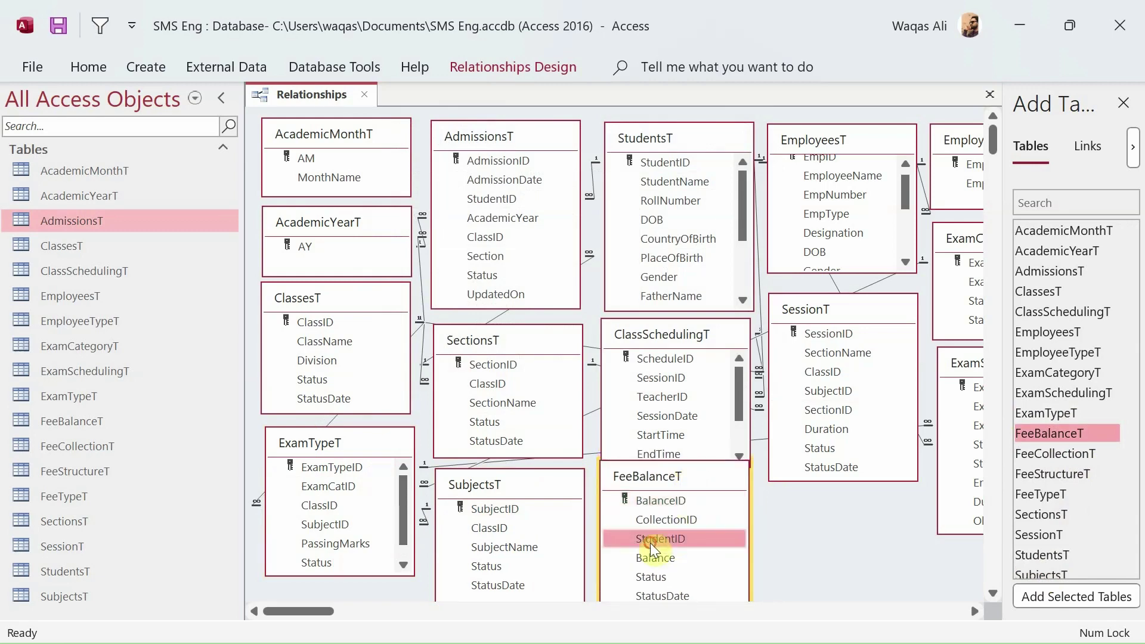
drag(652, 549, 653, 166)
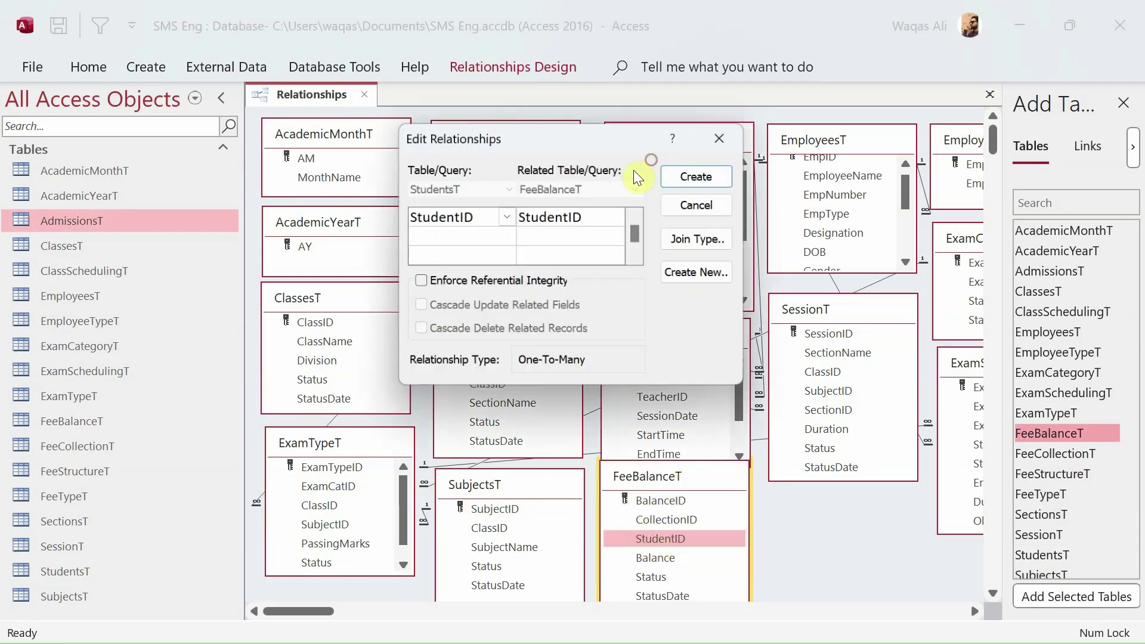
click(456, 283)
click(725, 183)
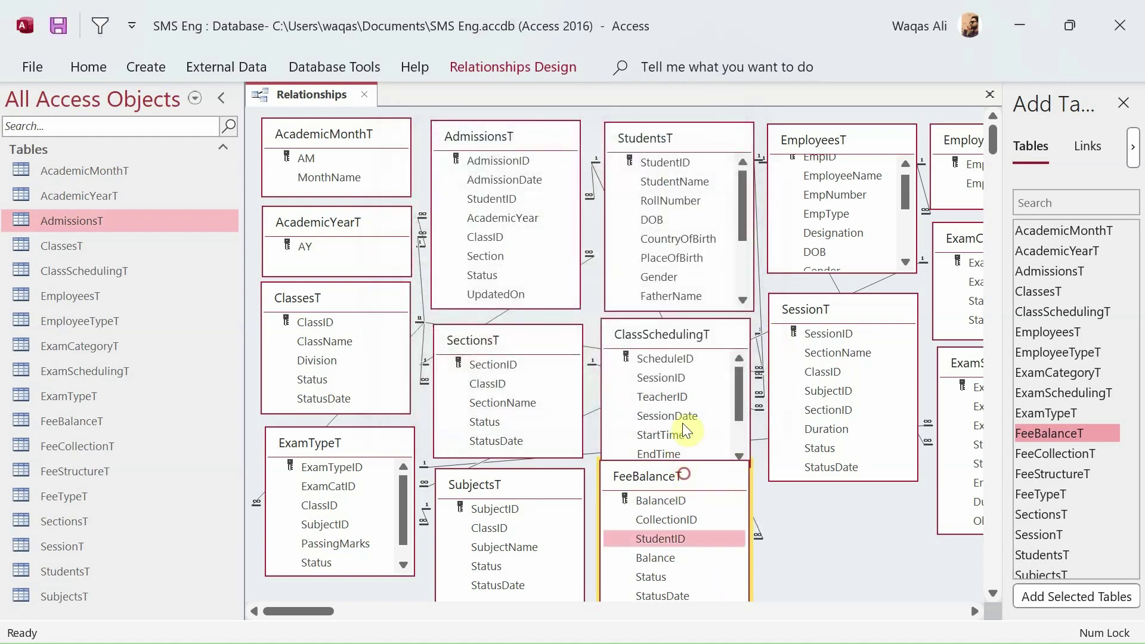
drag(686, 470, 702, 495)
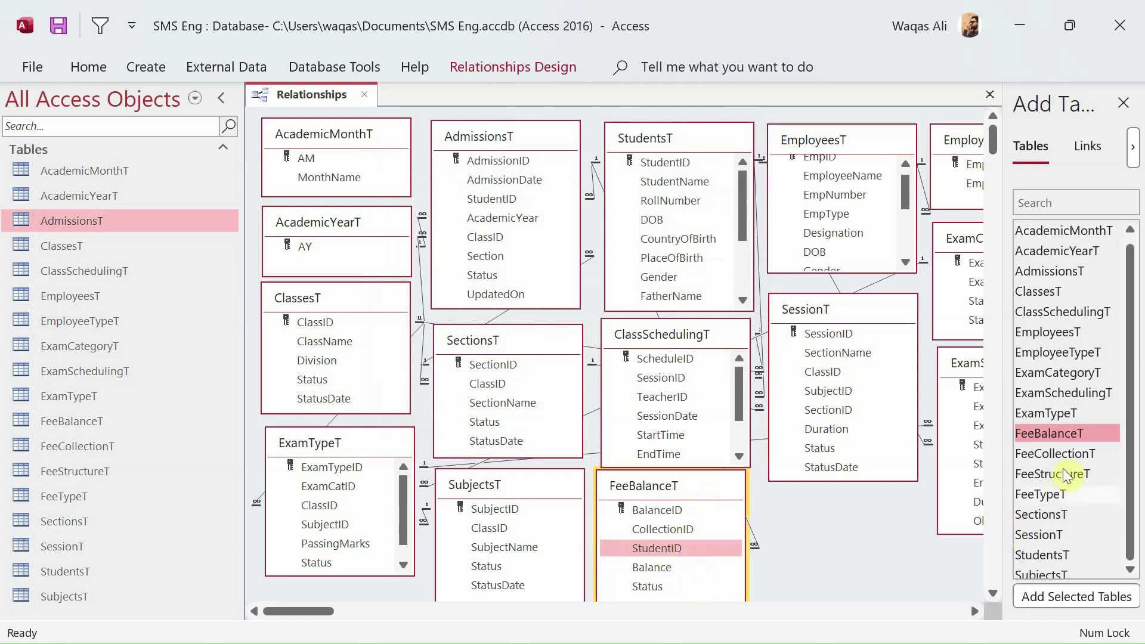
Add FeeCollectionT beside FeeBalanceT and relate their CollectionID fields with Enforce Referential Integrity and Cascade Update Related Fields.
drag(1055, 454, 680, 531)
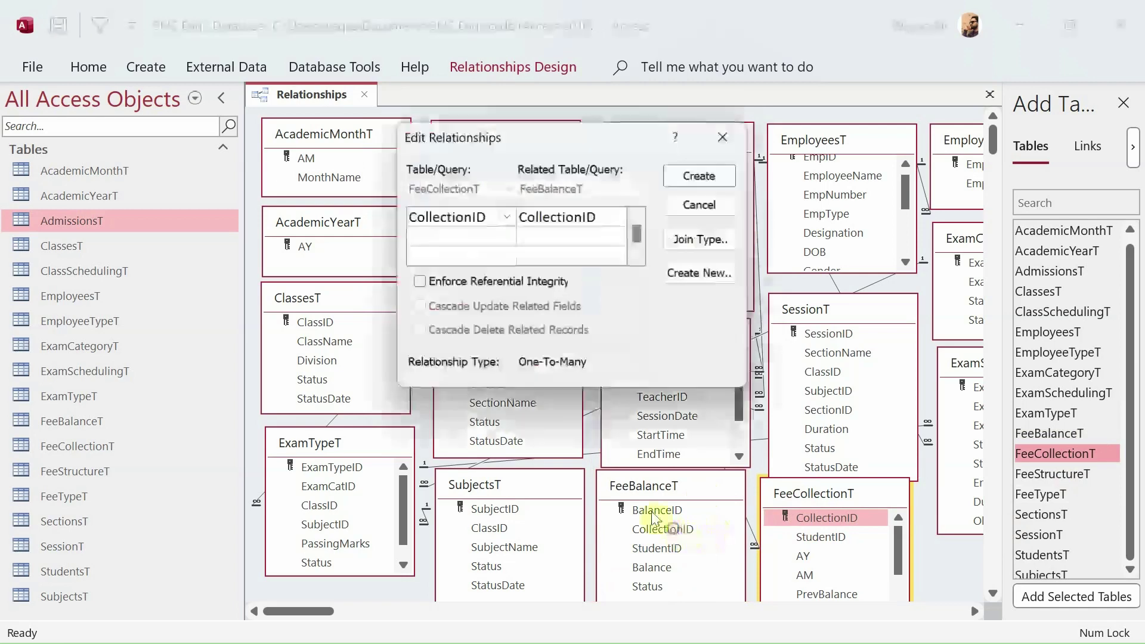
click(525, 281)
click(525, 307)
click(701, 179)
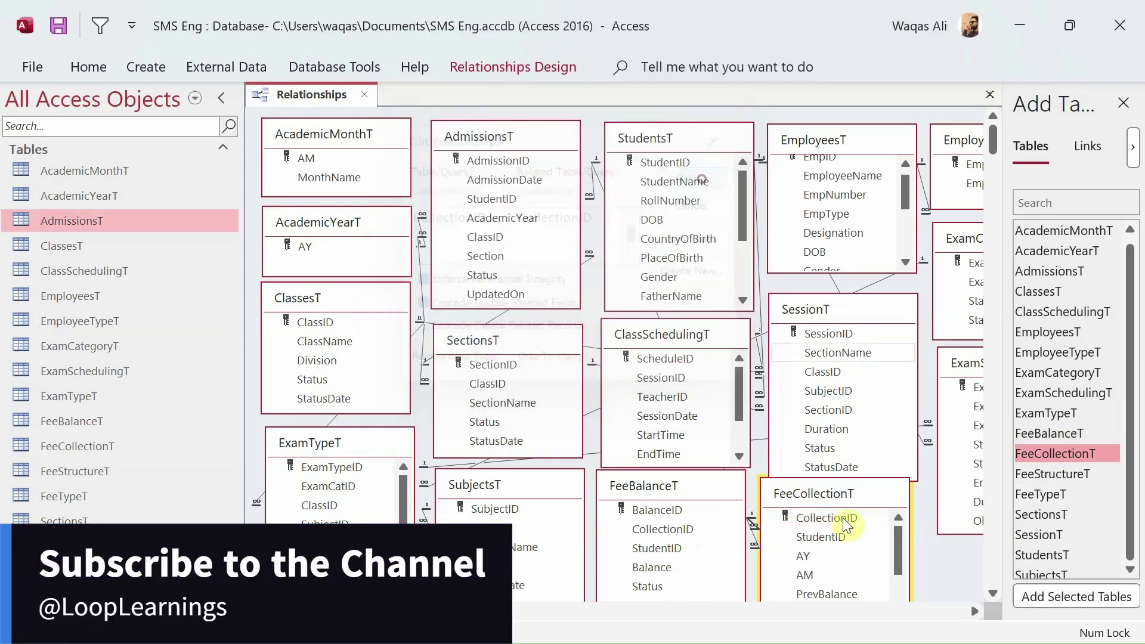
Relate StudentID in FeeCollectionT to StudentID in StudentsT with Enforce Referential Integrity and Cascade Update Related Fields.
click(822, 539)
drag(823, 538, 666, 171)
click(525, 282)
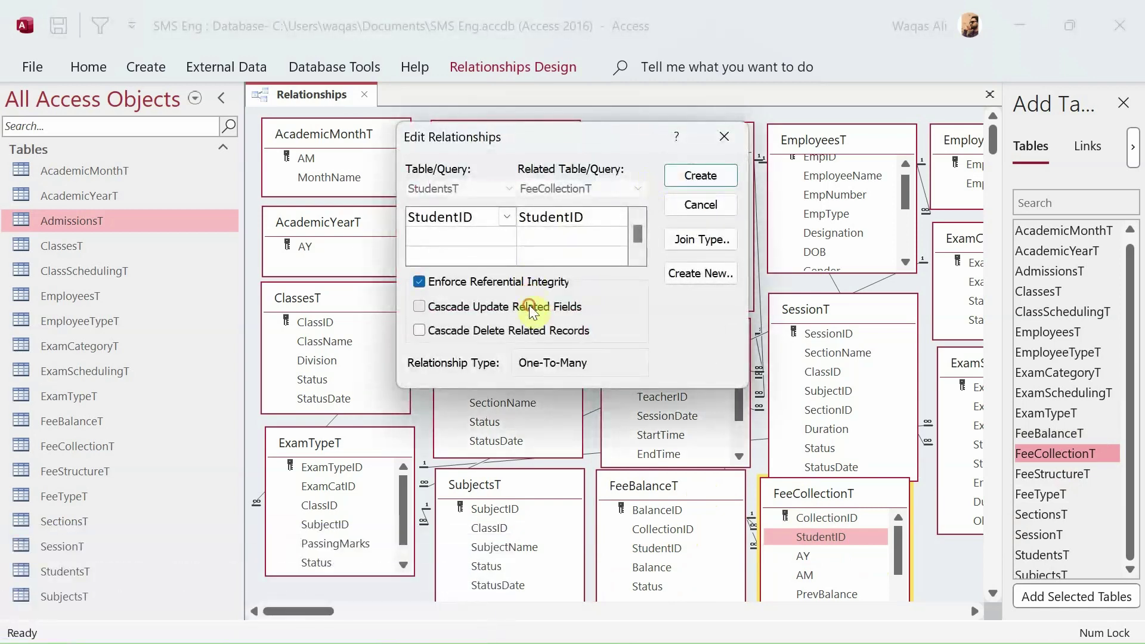
click(719, 177)
Relate AY in FeeCollectionT to AY in AcademicYearT with Enforce Referential Integrity.
drag(802, 556, 320, 250)
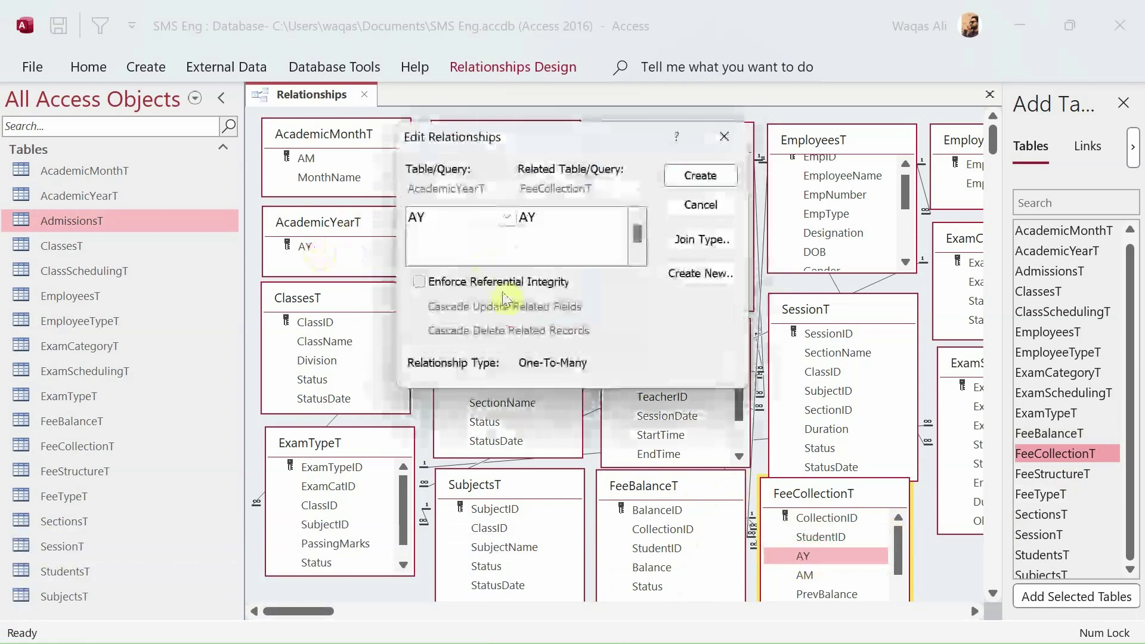
click(495, 282)
click(700, 176)
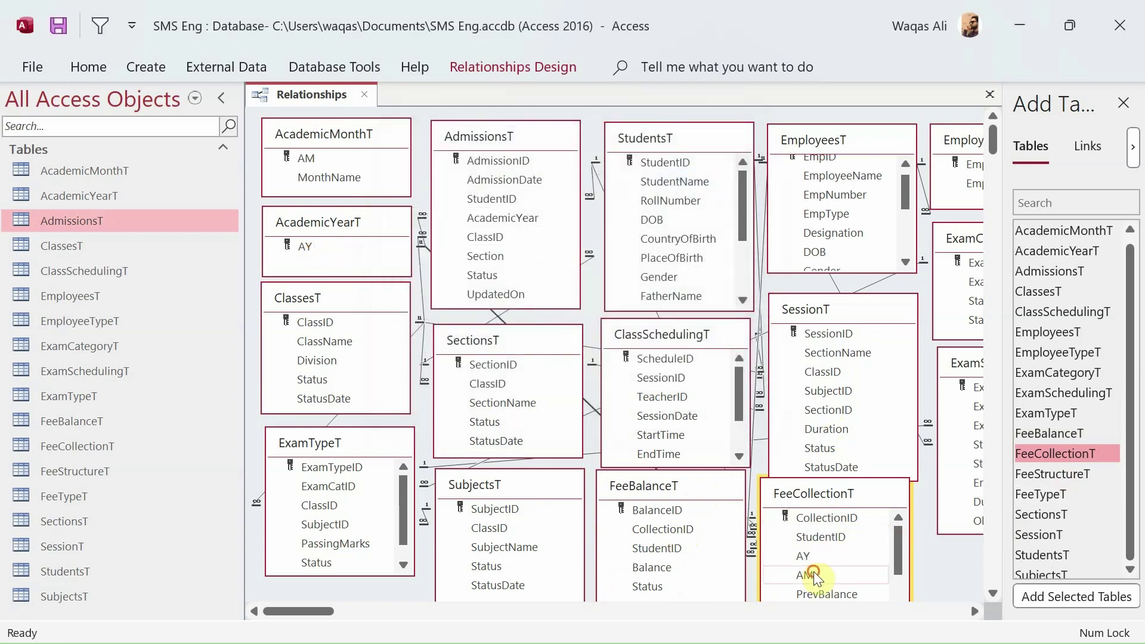
Relate AM in FeeCollectionT to AM in AcademicMonthT with Enforce Referential Integrity and Cascade Update Related Fields.
drag(805, 574, 303, 159)
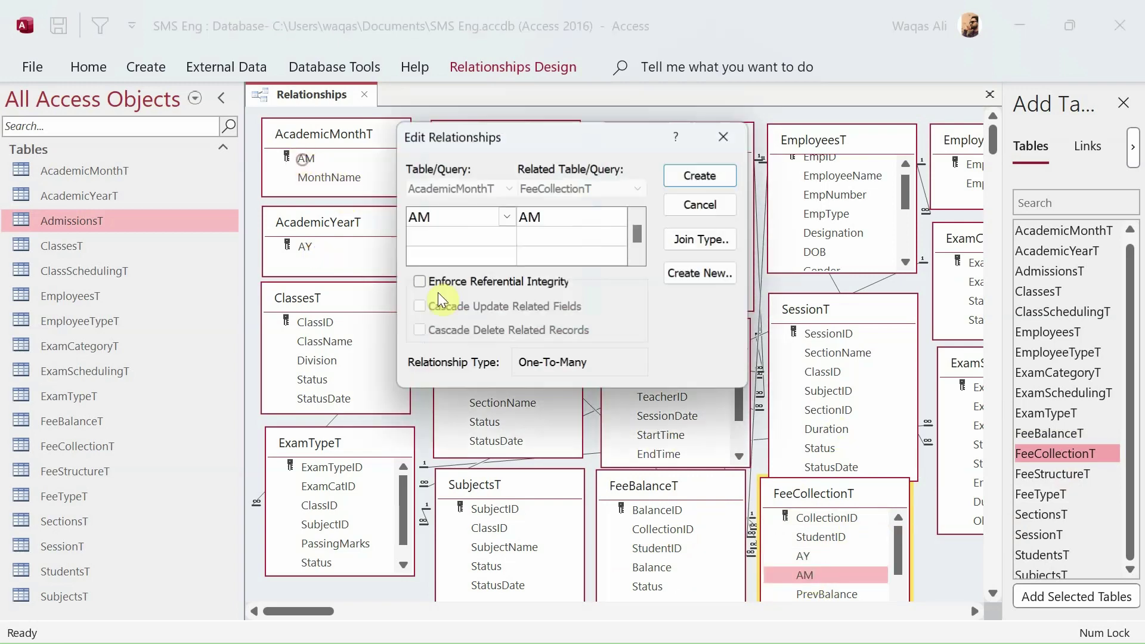
click(497, 284)
click(495, 306)
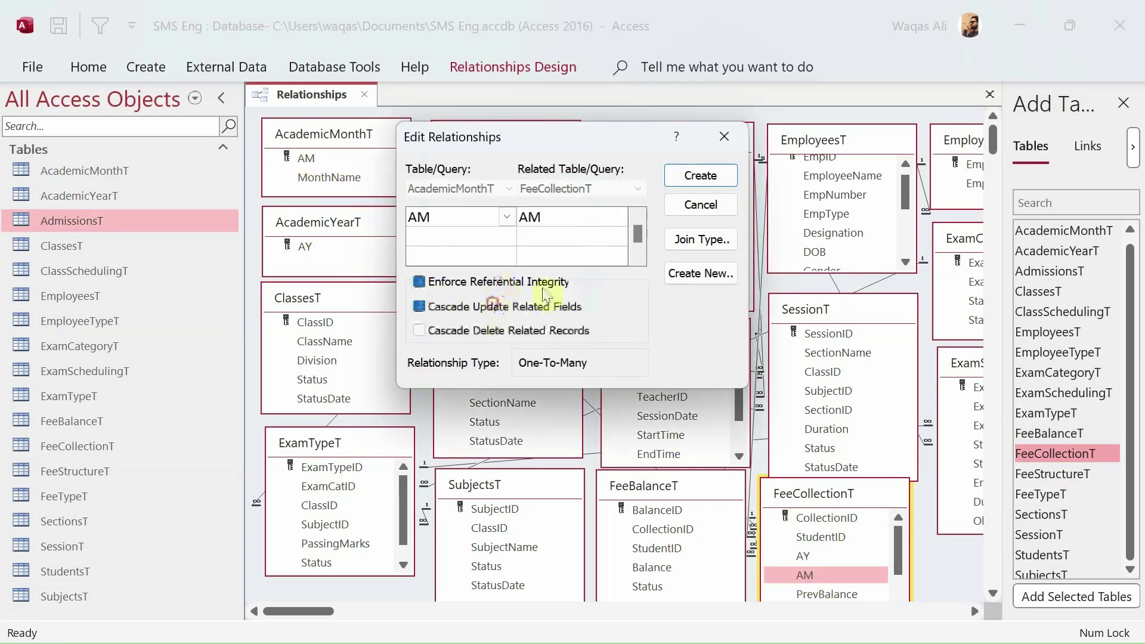
click(698, 177)
Check the remaining fields of FeeCollectionT and nudge FeeBalanceT slightly lower in the diagram.
drag(900, 531, 897, 581)
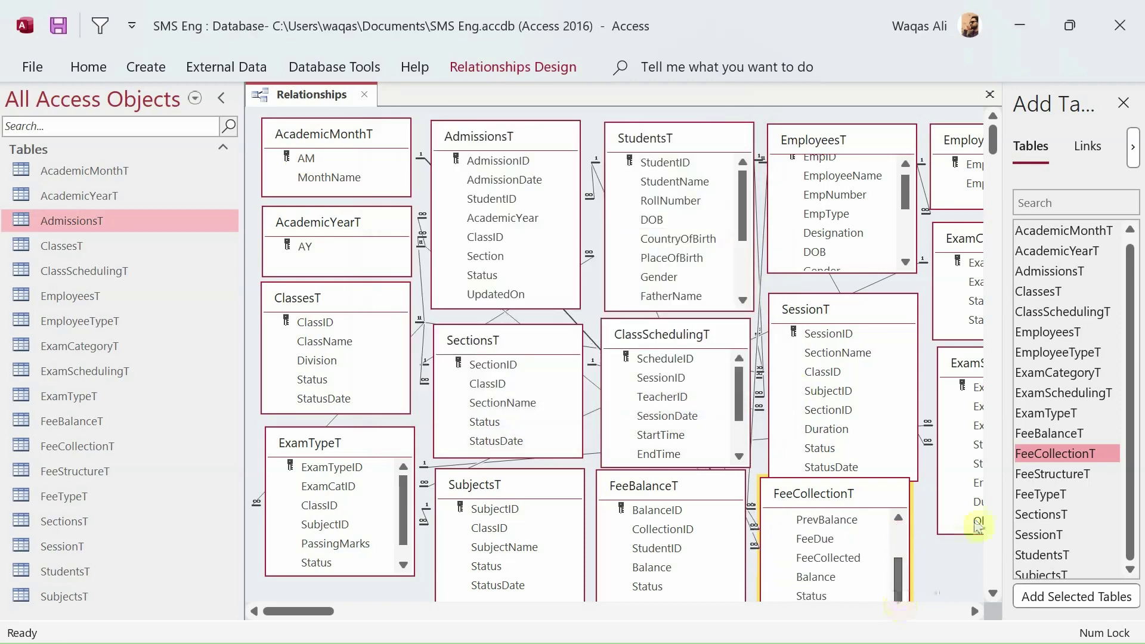
mouse_move(993, 140)
mouse_down()
mouse_move(993, 151)
mouse_move(994, 139)
mouse_up()
drag(900, 573, 901, 539)
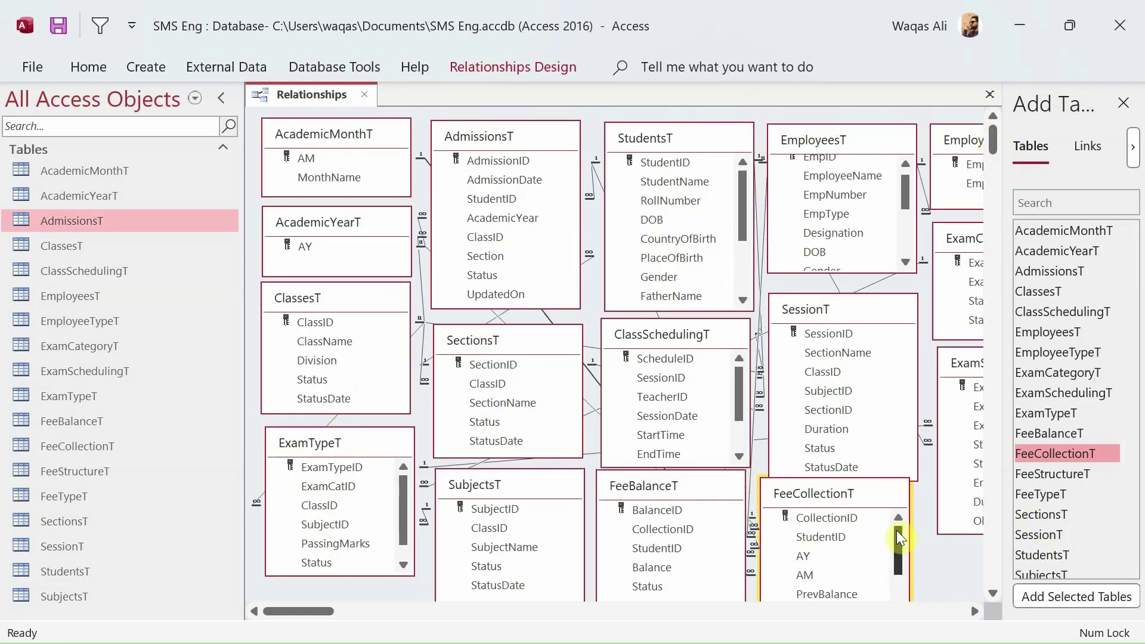
mouse_move(683, 491)
mouse_down()
mouse_move(618, 484)
mouse_move(685, 495)
mouse_up()
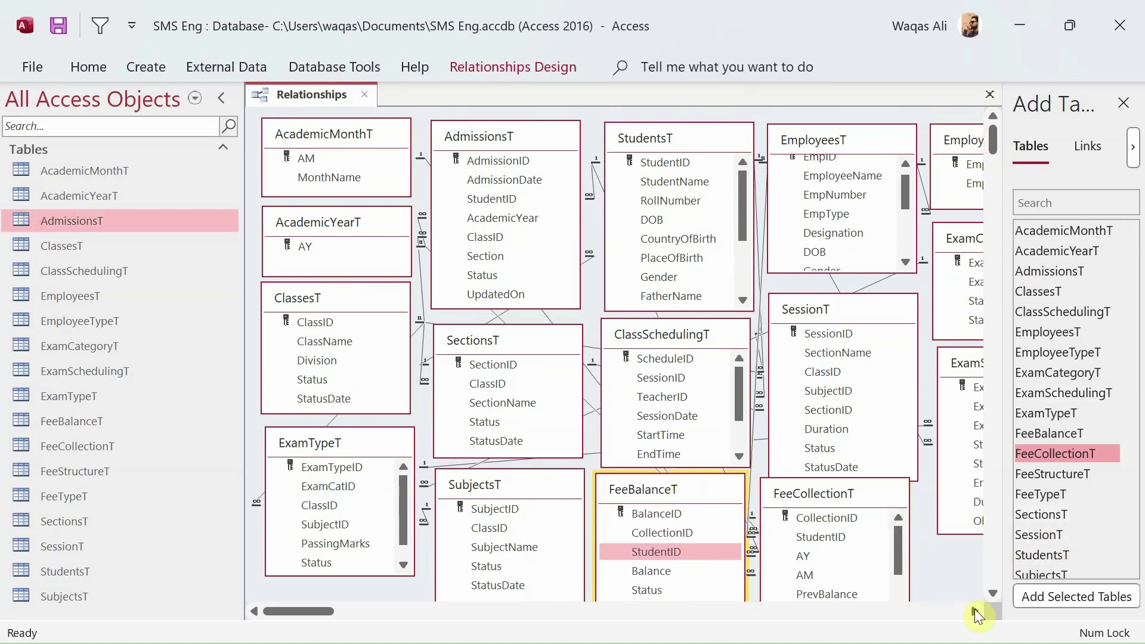
Move ExamCategoryT and ExamSchedulingT higher beneath EmployeeTypeT and shorten both boxes to free the space below them.
drag(964, 362, 964, 288)
drag(966, 242, 966, 232)
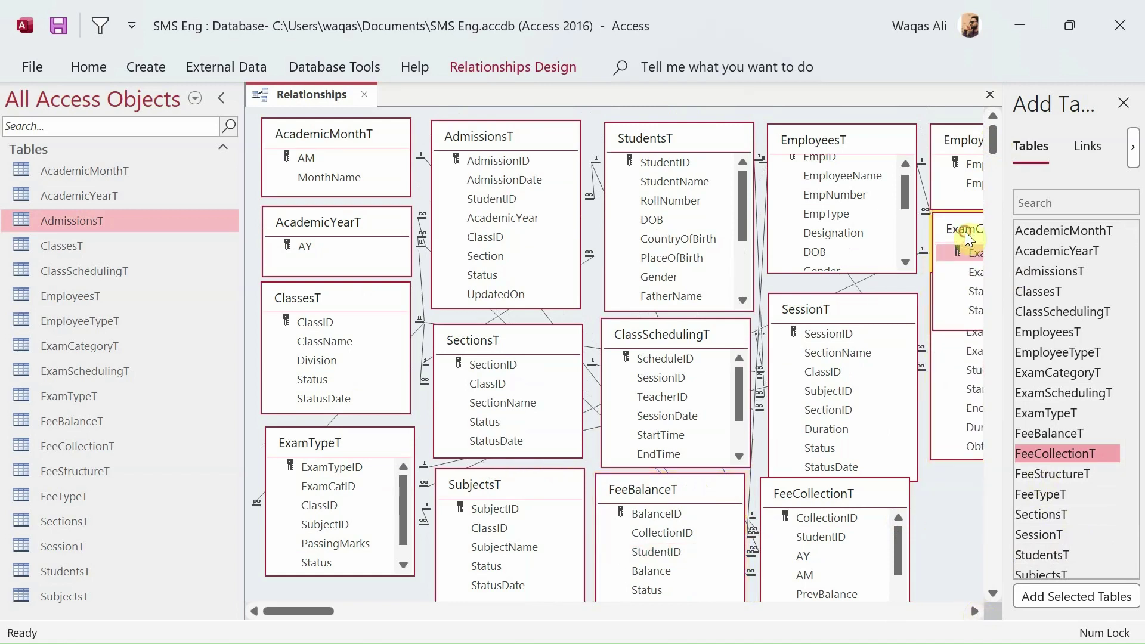
drag(949, 460, 947, 369)
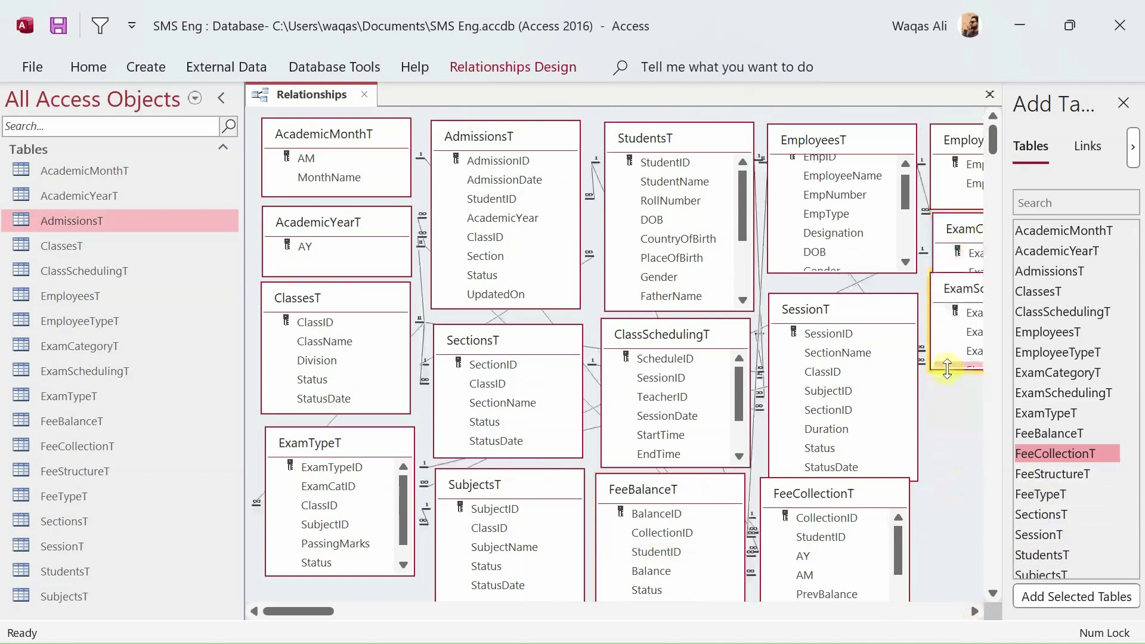
mouse_move(954, 294)
mouse_down()
mouse_move(955, 365)
mouse_move(960, 305)
mouse_up()
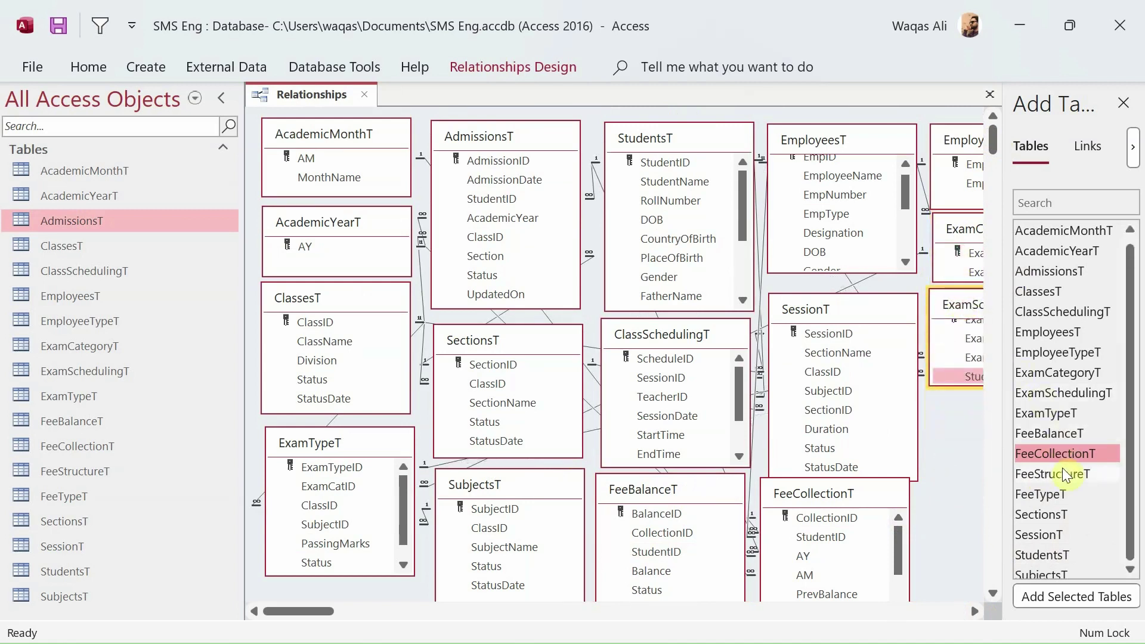
Add FeeStructureT beside FeeCollectionT and narrow the list of available tables to widen the diagram area.
drag(1051, 480, 940, 480)
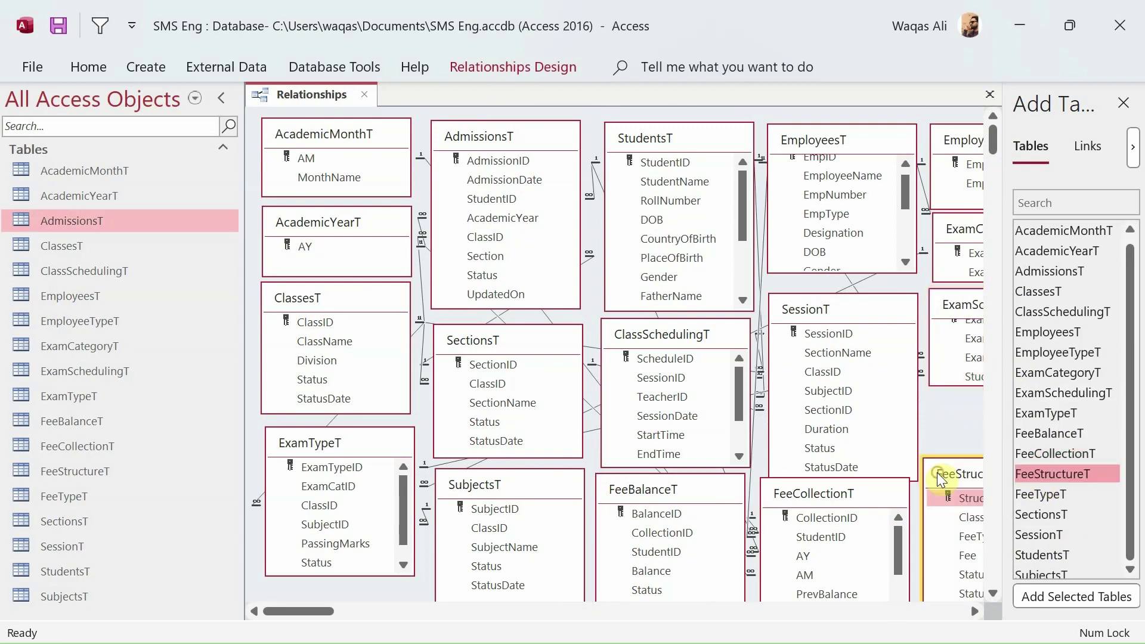
drag(1009, 445, 1030, 436)
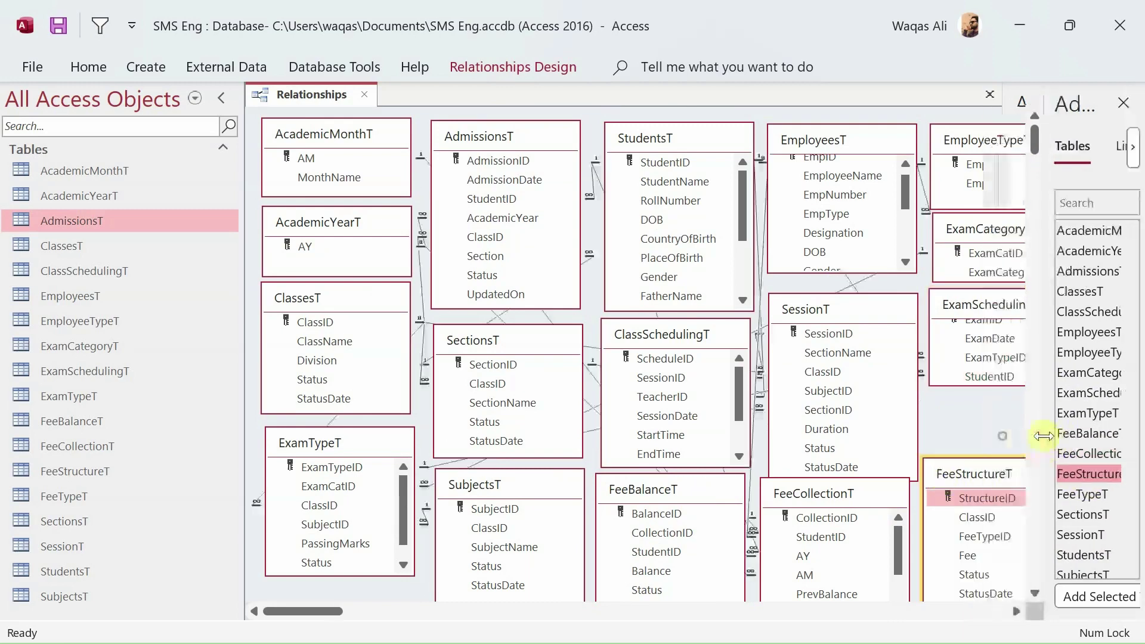
Collapse the object list to widen the diagram, move FeeStructureT up beneath ExamSchedulingT, and shift FeeCollectionT slightly lower.
click(221, 98)
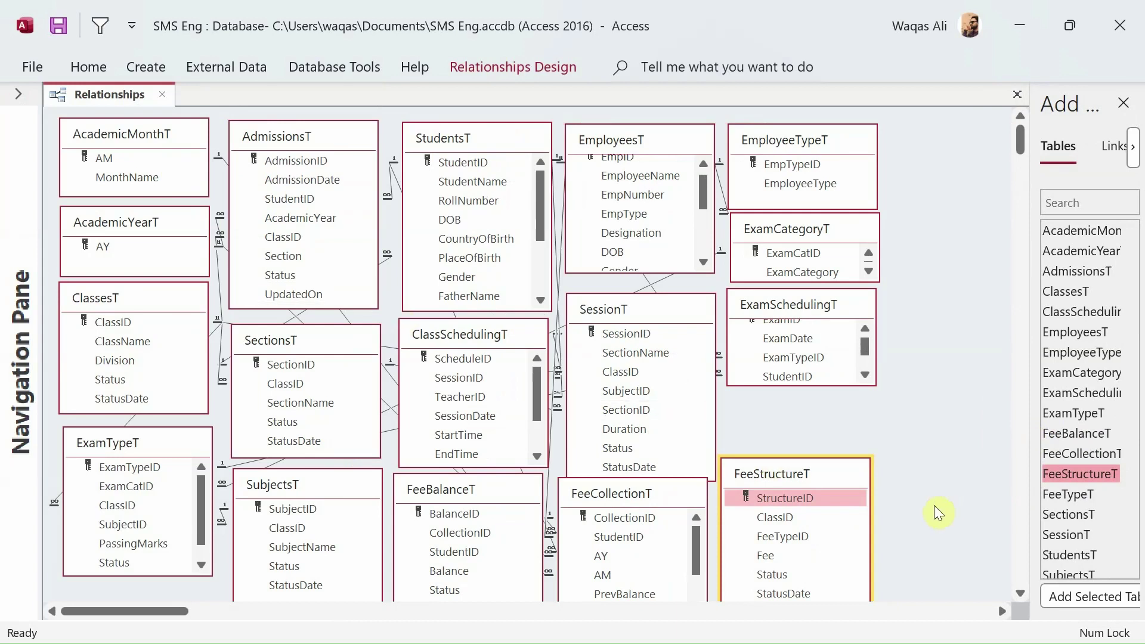
drag(810, 467, 817, 417)
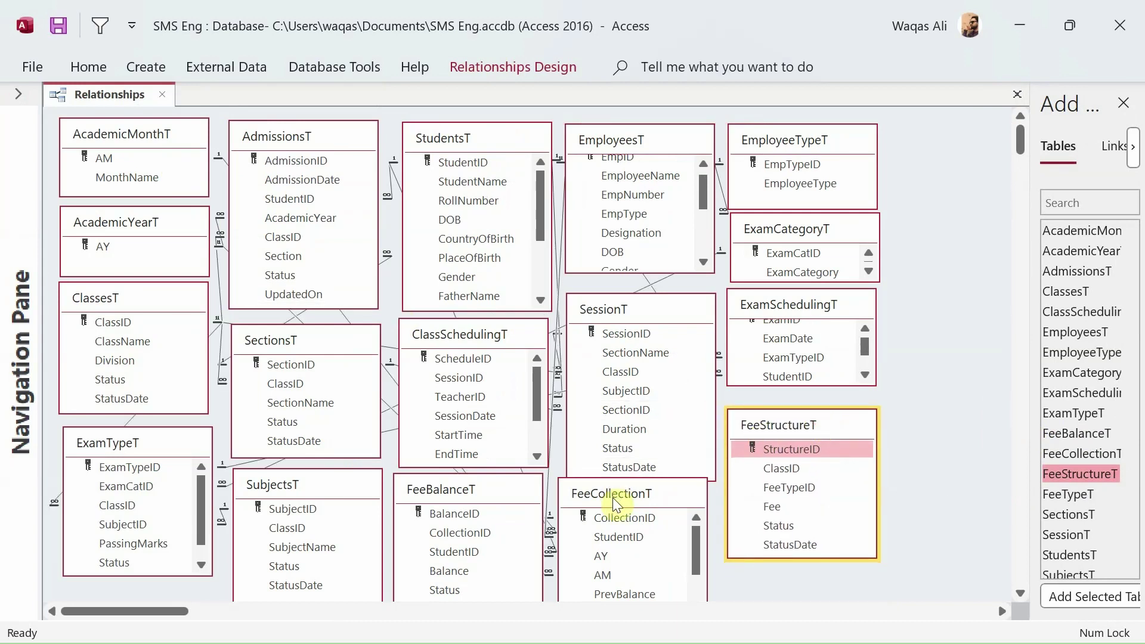
mouse_move(614, 503)
mouse_down()
mouse_move(617, 484)
mouse_move(616, 512)
mouse_up()
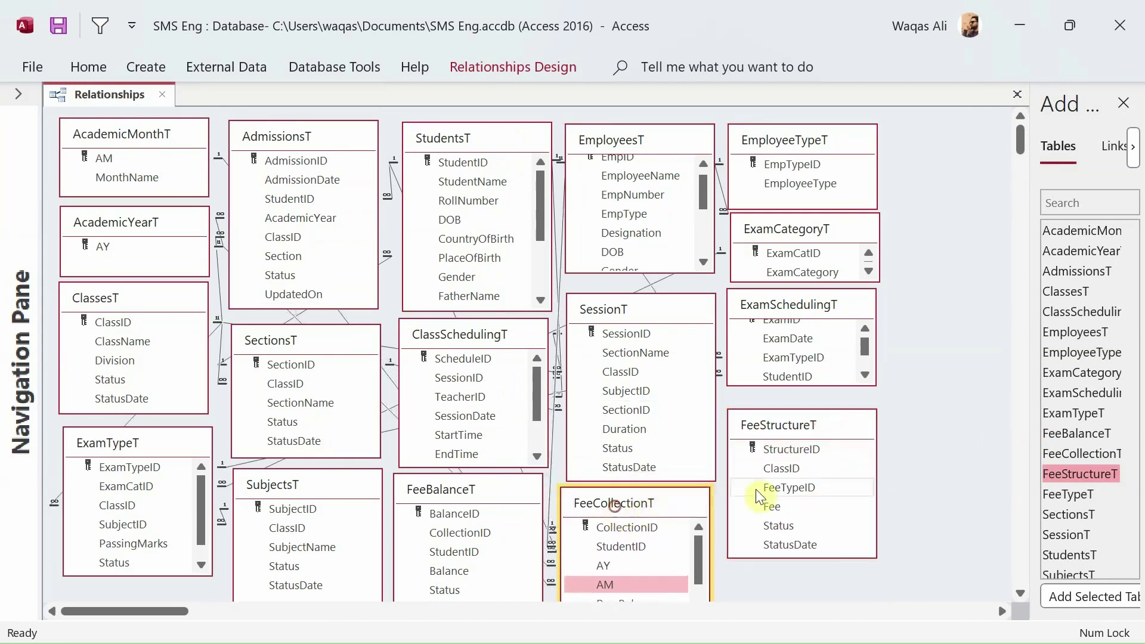
Relate ClassID in FeeStructureT to ClassID in ClassesT with Enforce Referential Integrity and Cascade Update Related Fields.
click(770, 472)
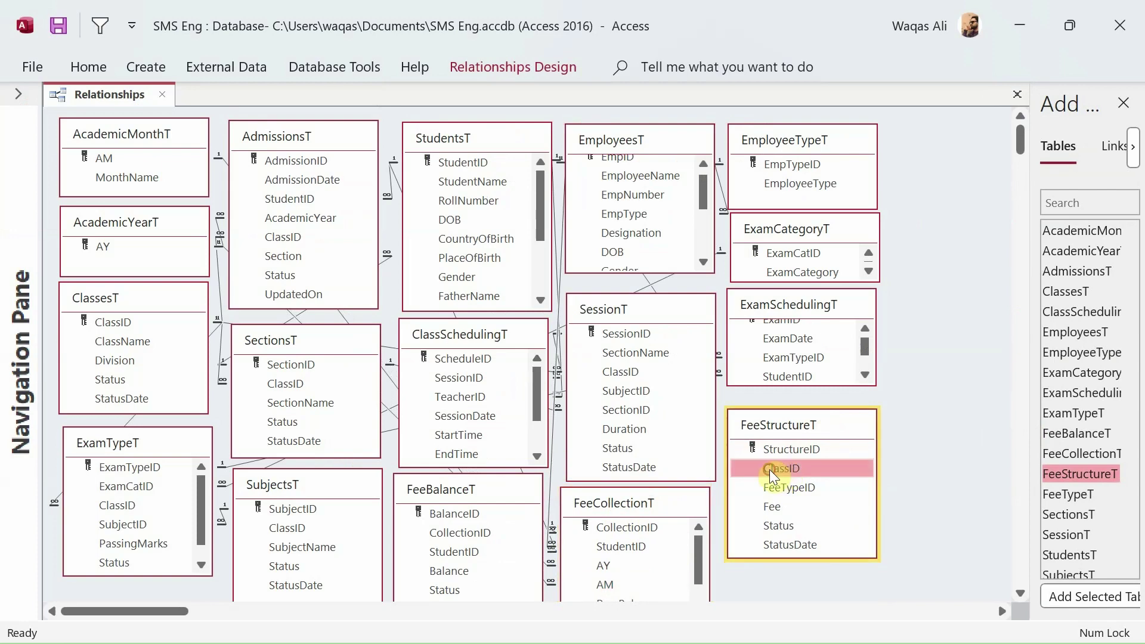
drag(787, 470, 116, 324)
click(484, 282)
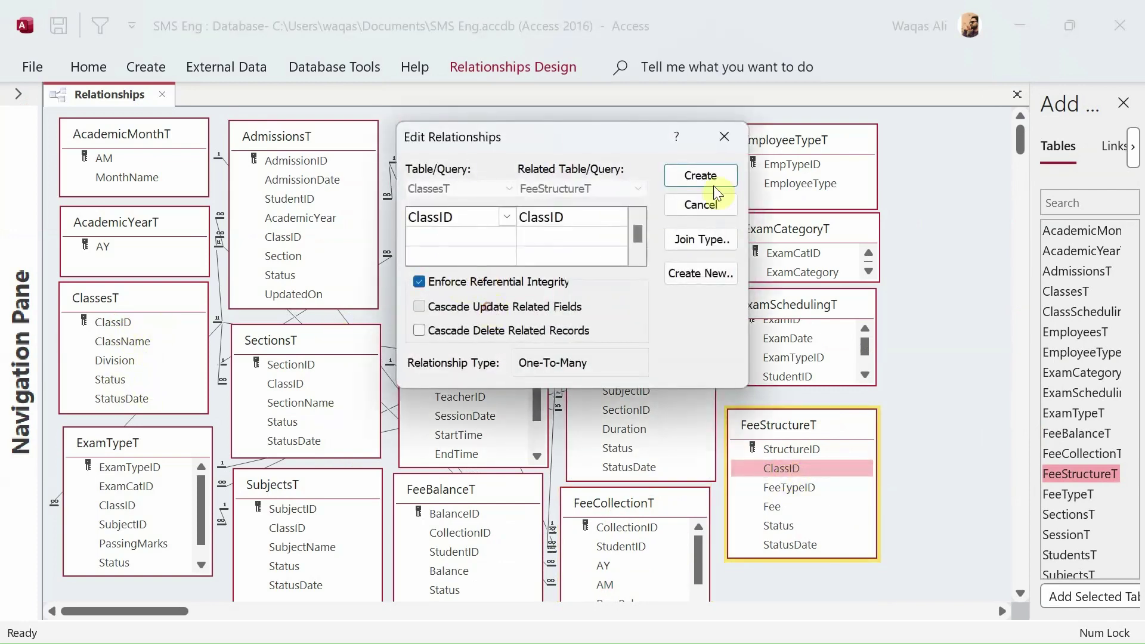
click(725, 174)
Add FeeTypeT to the relationships diagram and place it beside FeeStructureT.
click(804, 489)
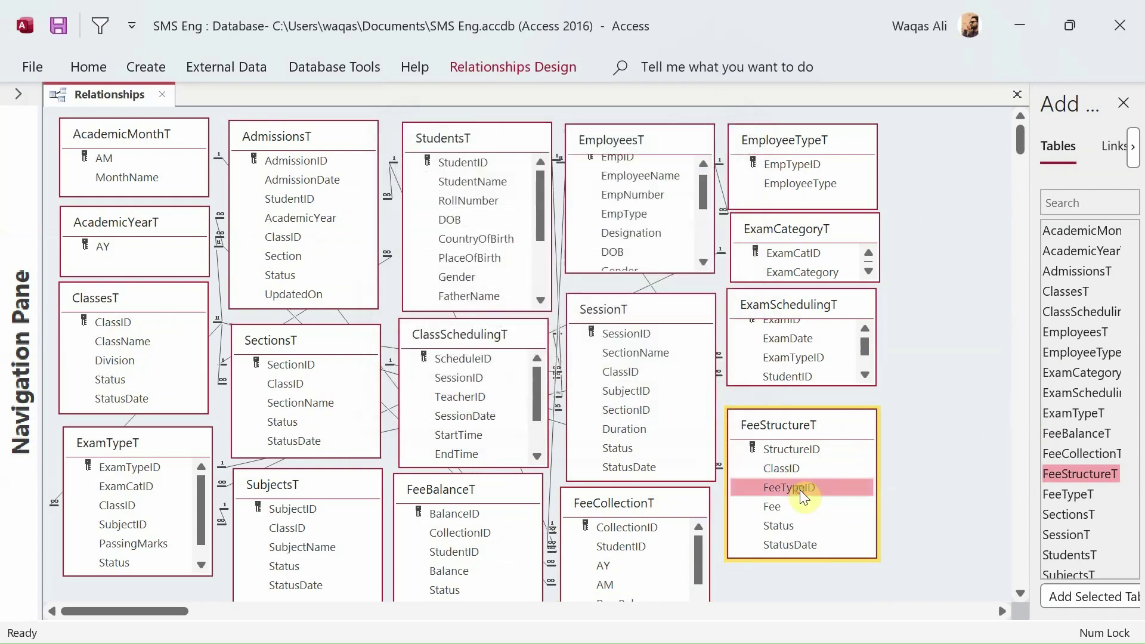
drag(1068, 494, 838, 555)
drag(840, 580, 964, 427)
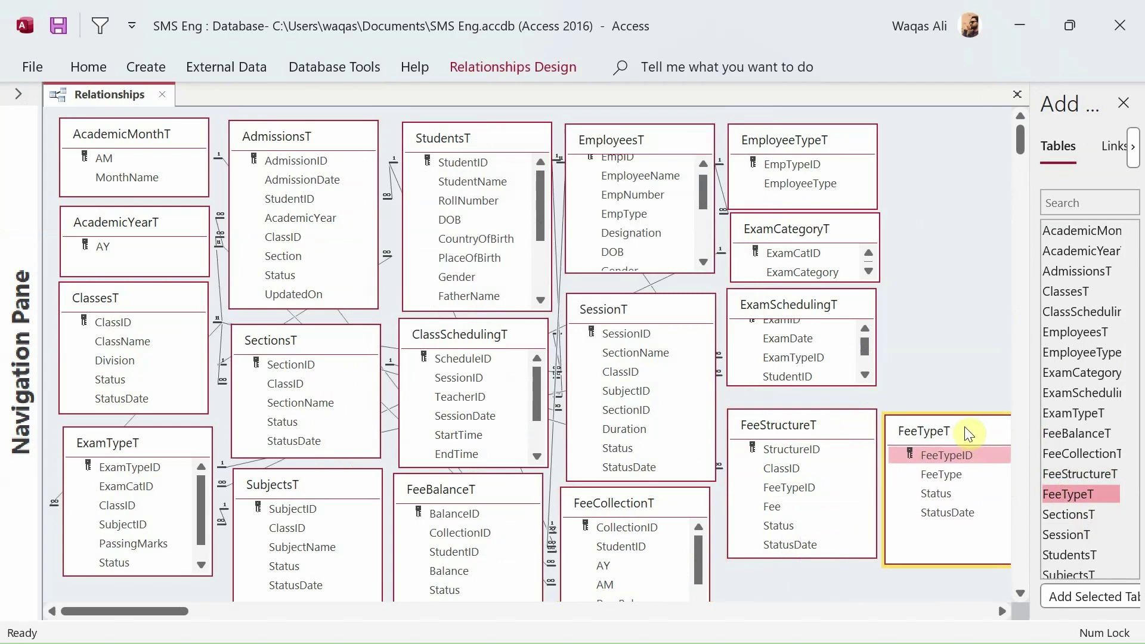
Relate FeeTypeID in FeeTypeT to FeeTypeID in FeeStructureT with Enforce Referential Integrity, and resize the FeeTypeT box.
drag(942, 562, 790, 488)
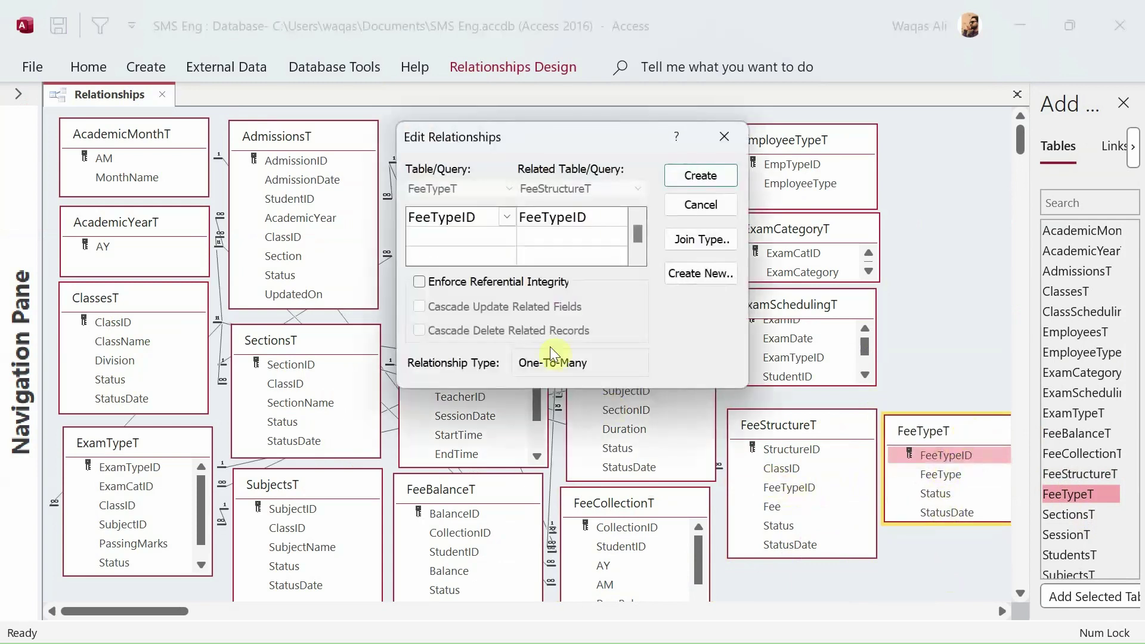
click(516, 286)
click(702, 177)
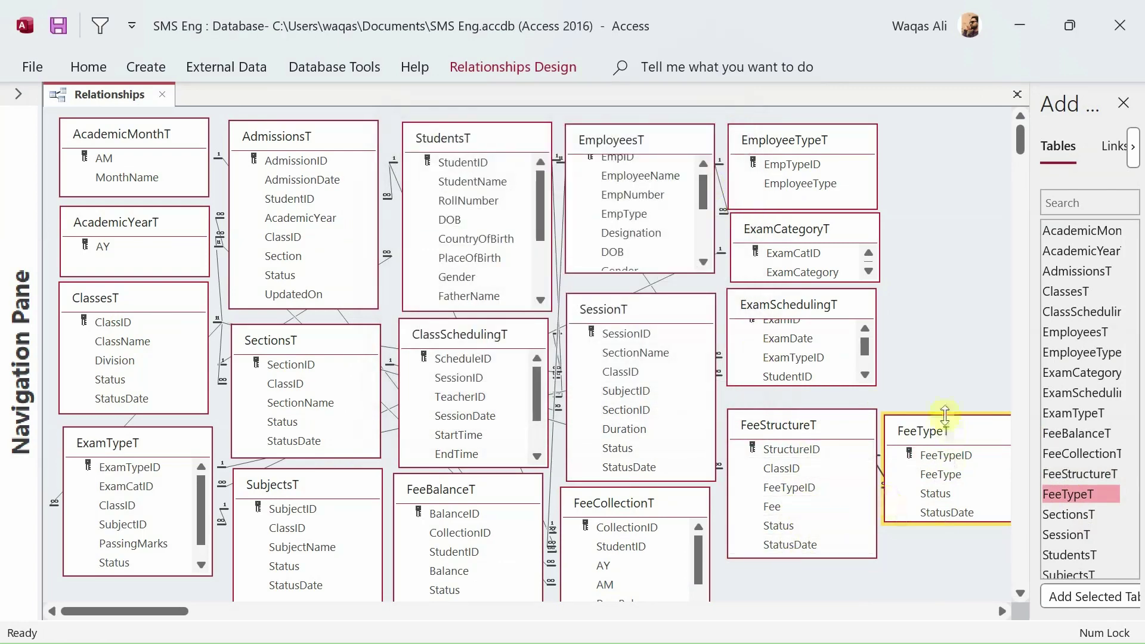
mouse_move(945, 415)
mouse_down()
mouse_move(945, 382)
mouse_move(939, 406)
mouse_up()
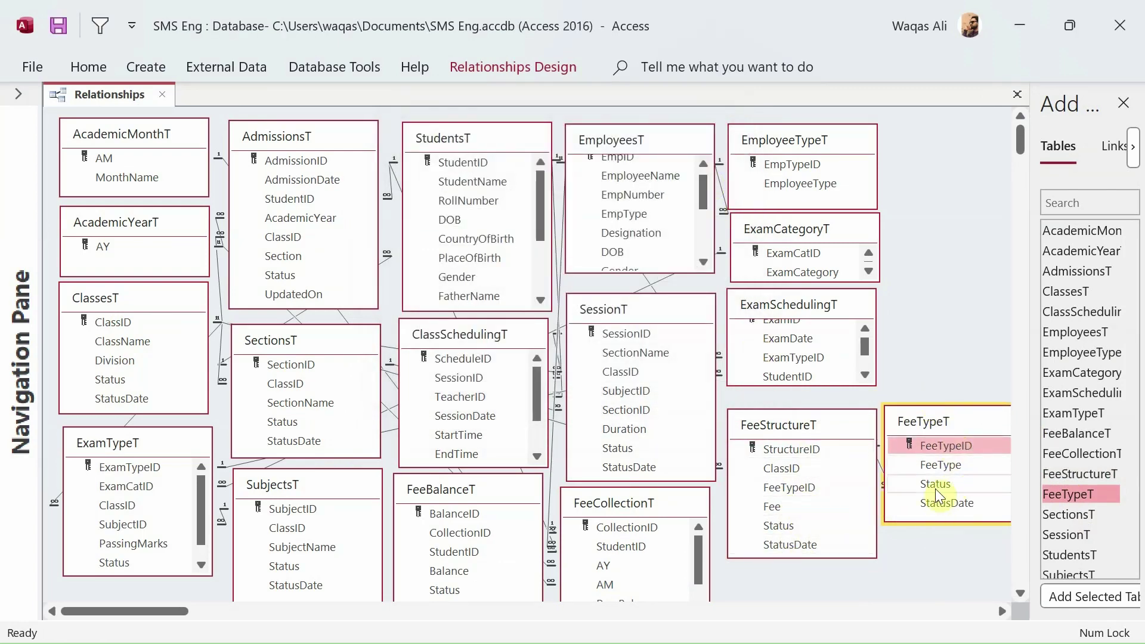
Shift FeeCollectionT and SessionT slightly, and relate SubjectID in SessionT to SubjectID in SubjectsT with Enforce Referential Integrity and Cascade Update Related Fields.
mouse_move(662, 504)
mouse_down()
mouse_move(697, 469)
mouse_move(670, 435)
mouse_move(668, 510)
mouse_up()
drag(658, 306, 609, 311)
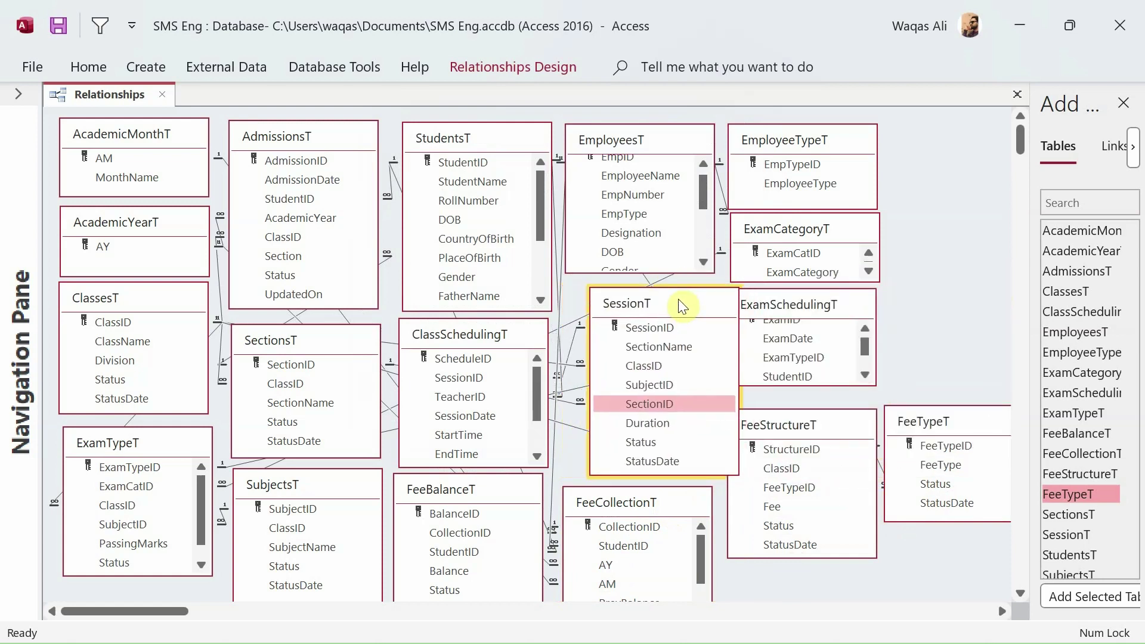
click(631, 382)
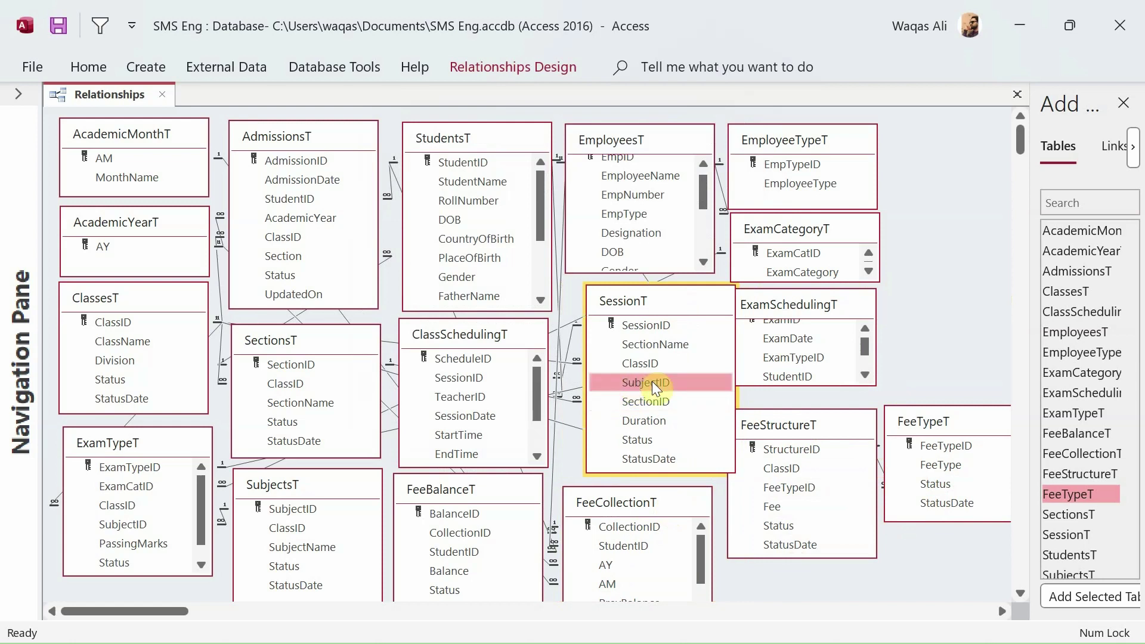
drag(654, 385, 291, 512)
click(538, 289)
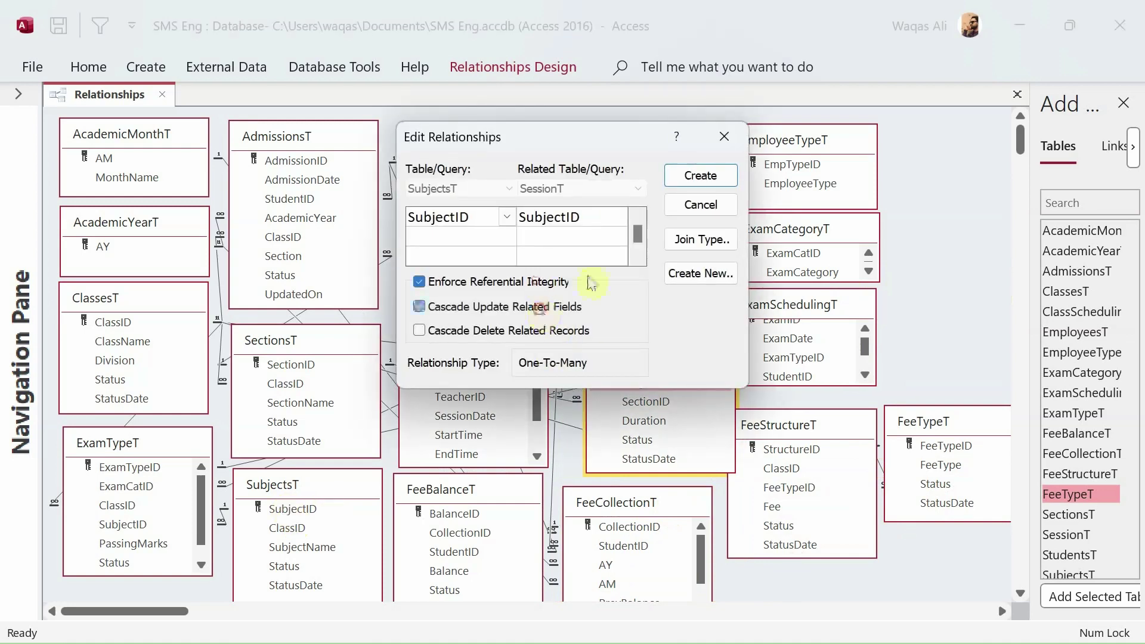
click(732, 175)
Realign SessionT beneath EmployeesT, raise and shorten FeeStructureT, and place FeeTypeT directly below it.
drag(724, 299, 675, 305)
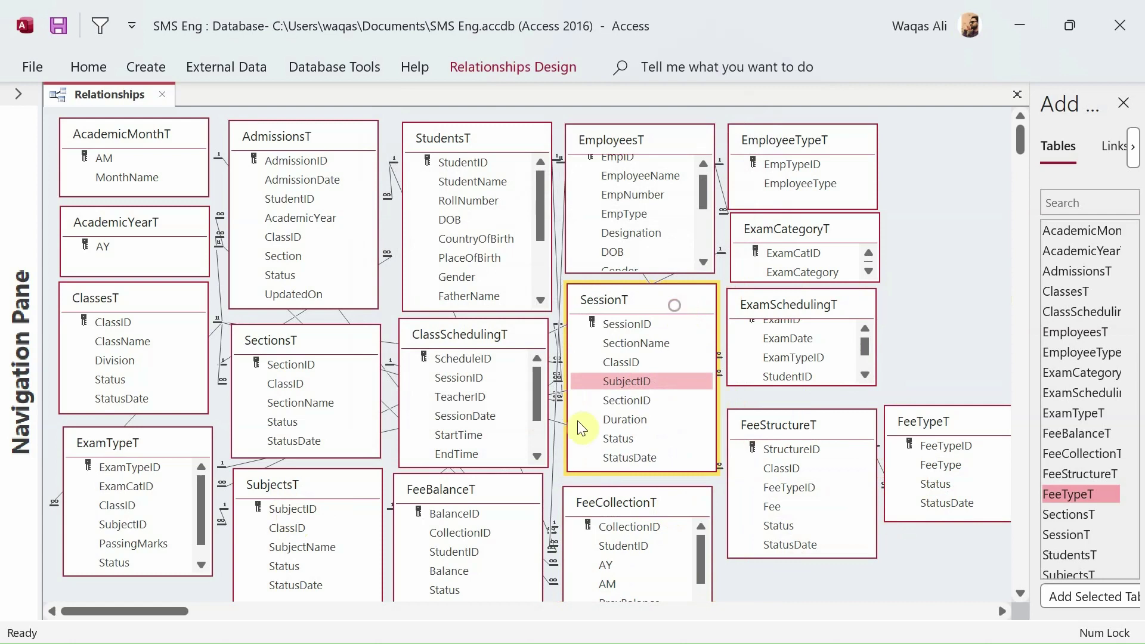
drag(831, 427, 828, 414)
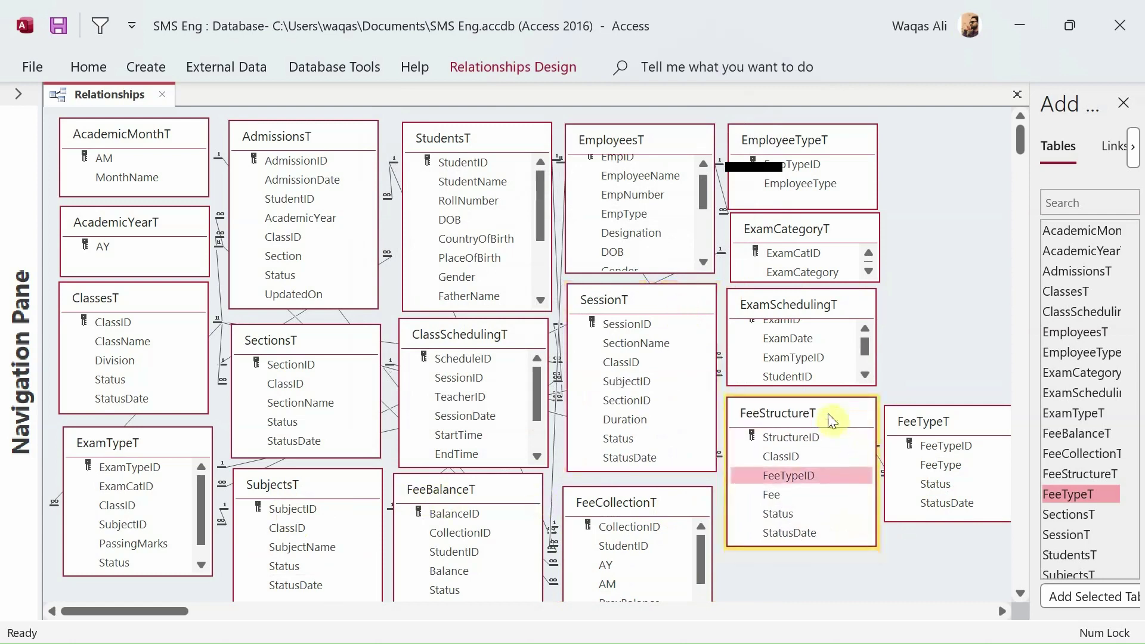
drag(797, 542, 799, 510)
click(934, 428)
drag(934, 428, 805, 504)
scroll(935, 548, down, 2)
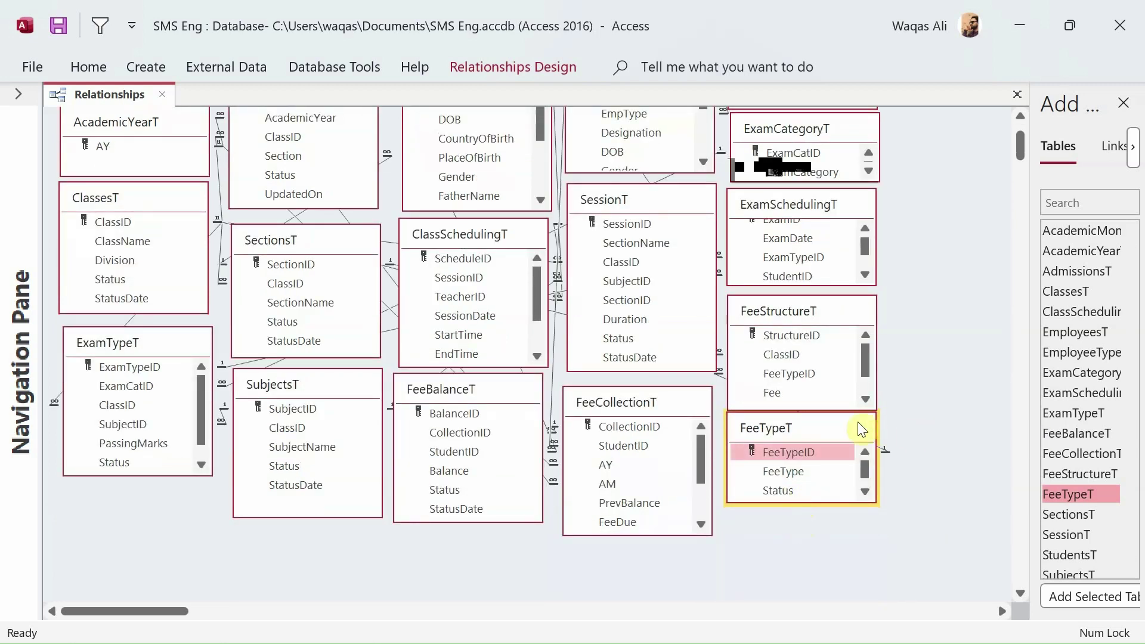
scroll(908, 421, up, 2)
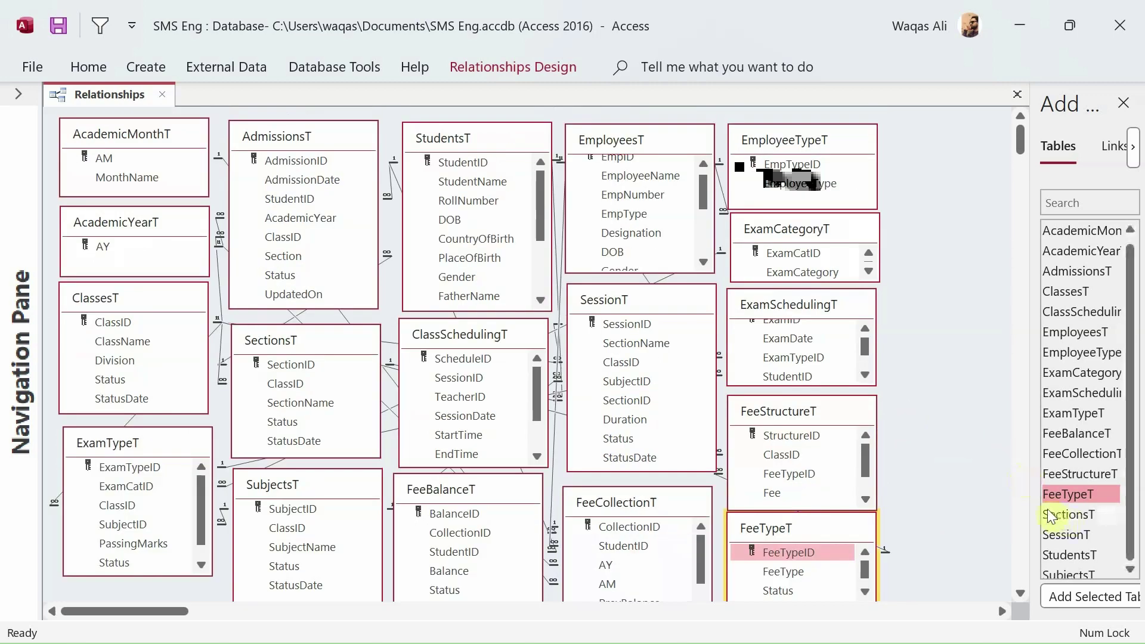
drag(1052, 517, 895, 224)
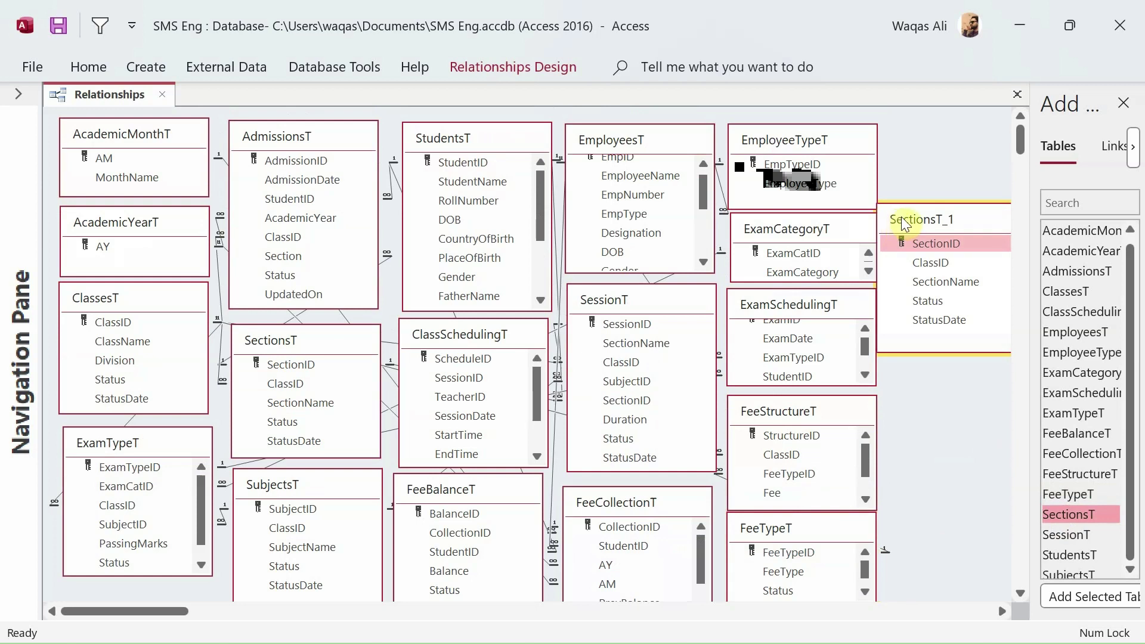
click(943, 244)
key(Delete)
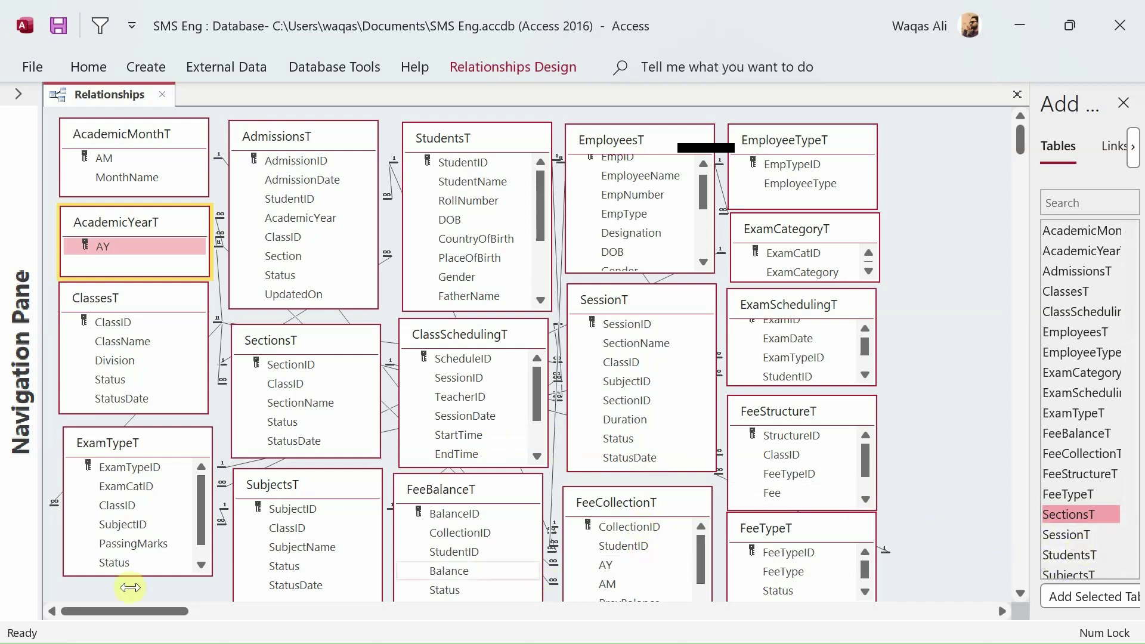
Nudge AdmissionsT, ClassesT, ClassSchedulingT, ExamSchedulingT and FeeStructureT slightly to tidy the diagram layout.
scroll(465, 388, down, 1)
scroll(466, 388, up, 1)
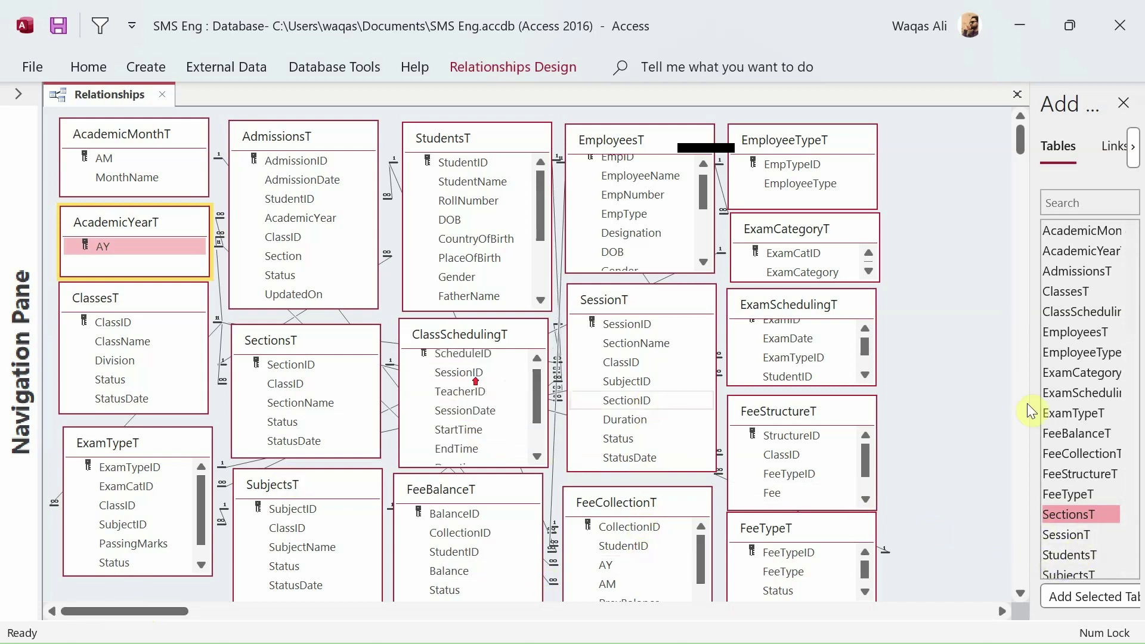
scroll(936, 401, down, 1)
scroll(936, 402, up, 1)
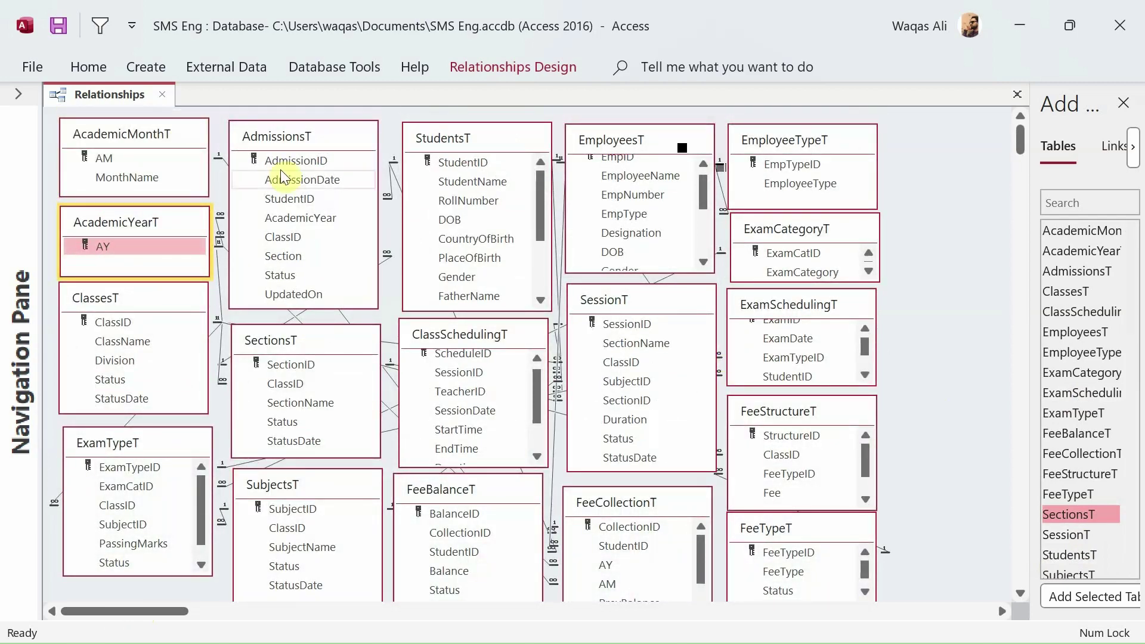
mouse_move(288, 152)
mouse_down()
mouse_move(307, 146)
mouse_move(292, 158)
mouse_up()
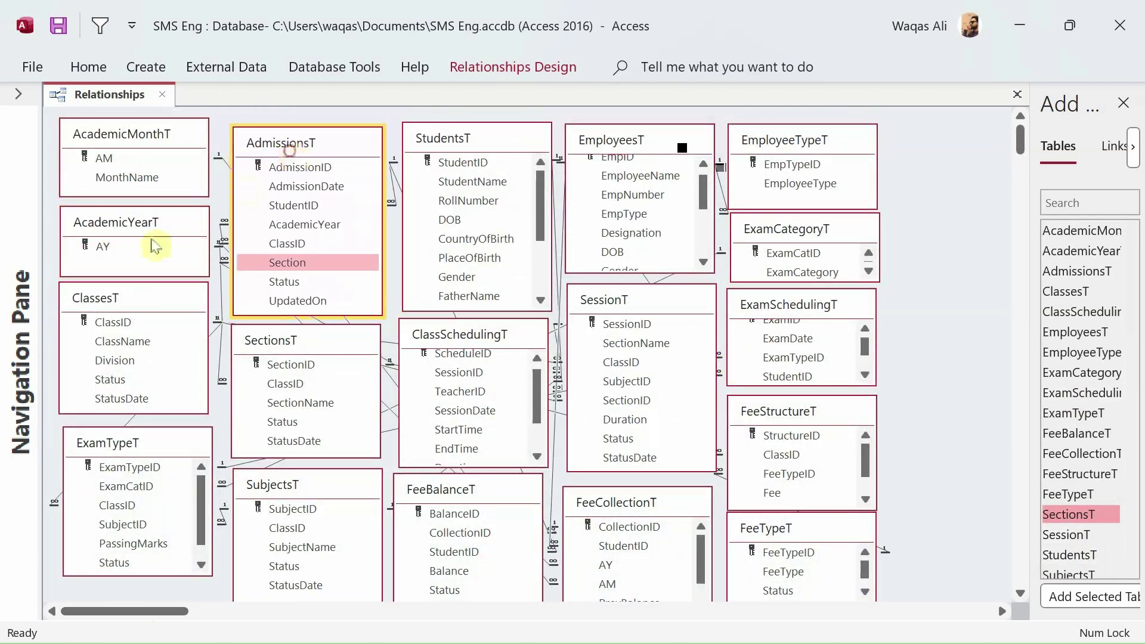
drag(166, 305, 161, 310)
mouse_move(507, 333)
mouse_down()
mouse_move(424, 356)
mouse_move(498, 352)
mouse_move(504, 341)
mouse_up()
mouse_move(776, 304)
mouse_down()
mouse_move(877, 301)
mouse_move(777, 298)
mouse_up()
drag(779, 411, 780, 398)
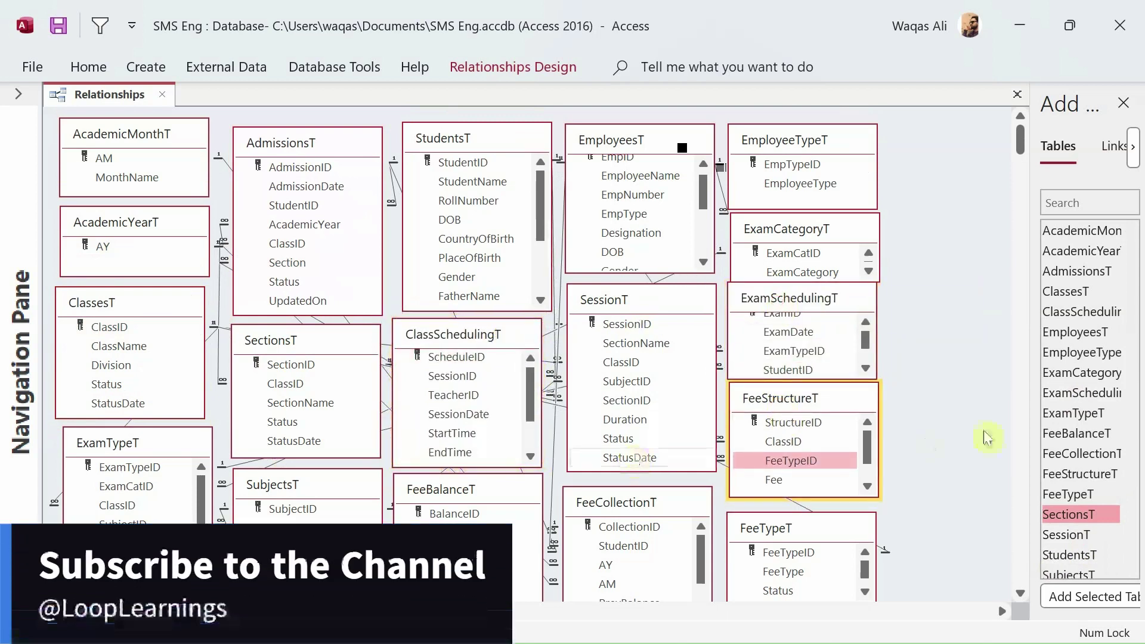
scroll(865, 441, down, 1)
scroll(869, 435, up, 1)
scroll(955, 420, down, 2)
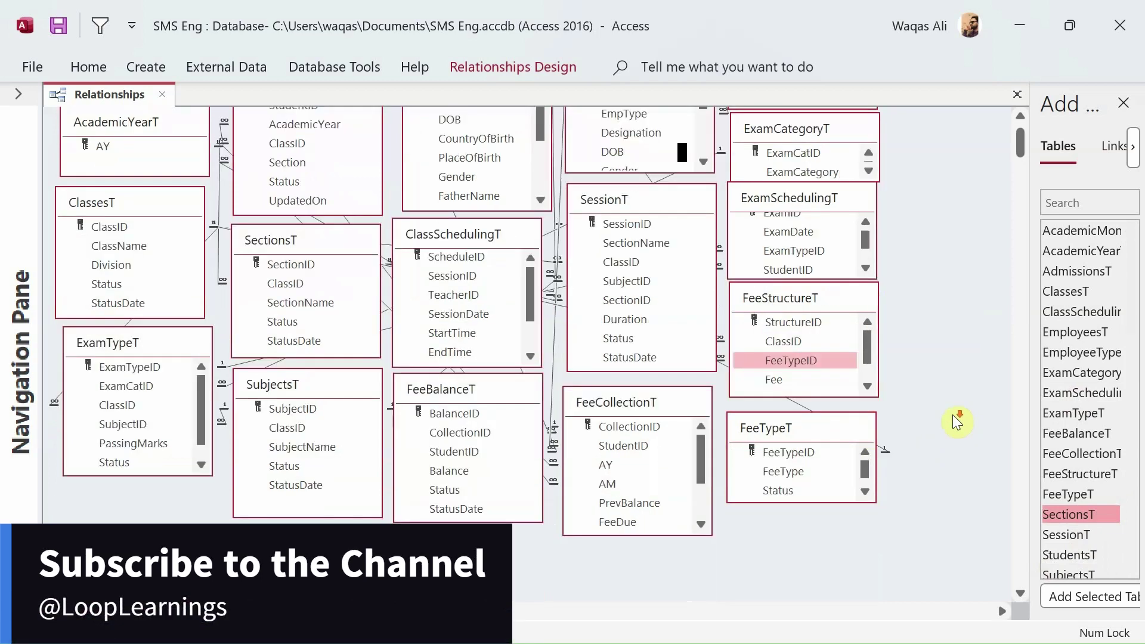
scroll(954, 421, up, 2)
scroll(956, 421, down, 1)
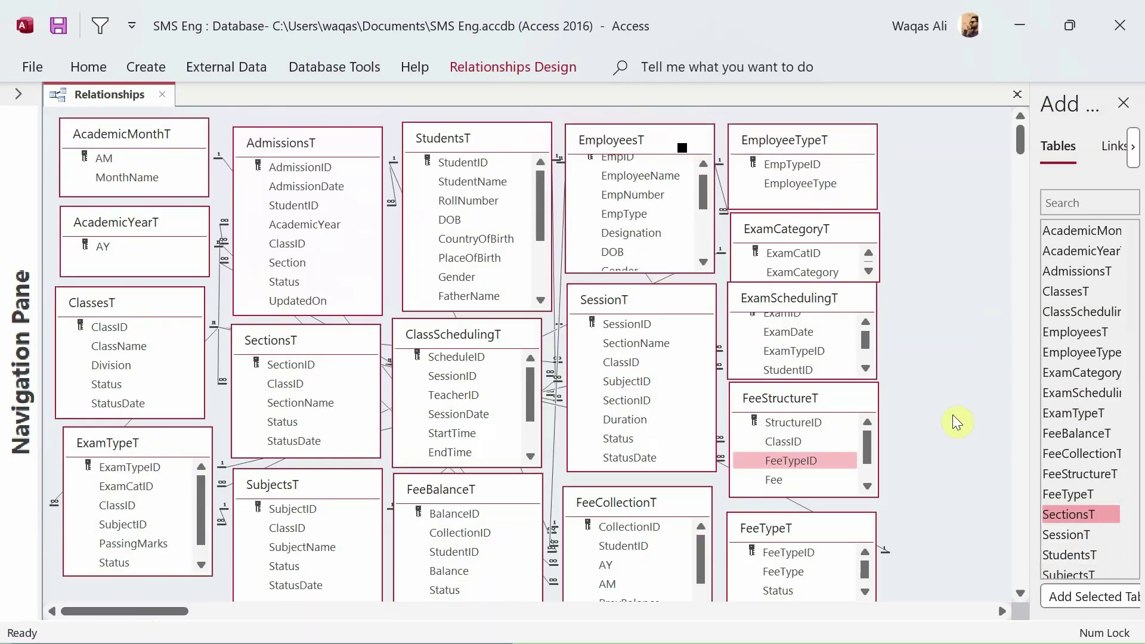